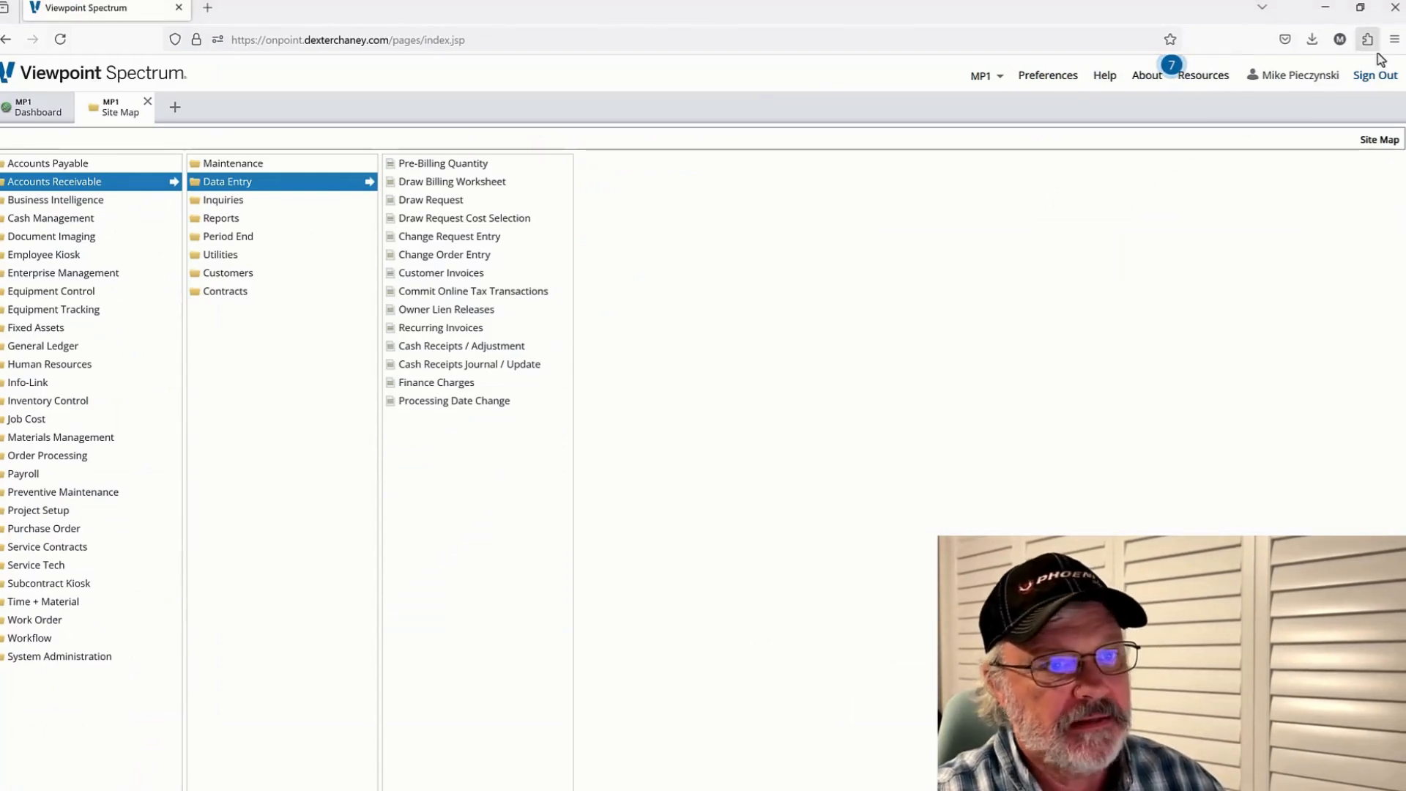
Open the A/R Invoice Form from Accounts Receivable Customer Invoices entry, with the browser page at 110%
click(1394, 39)
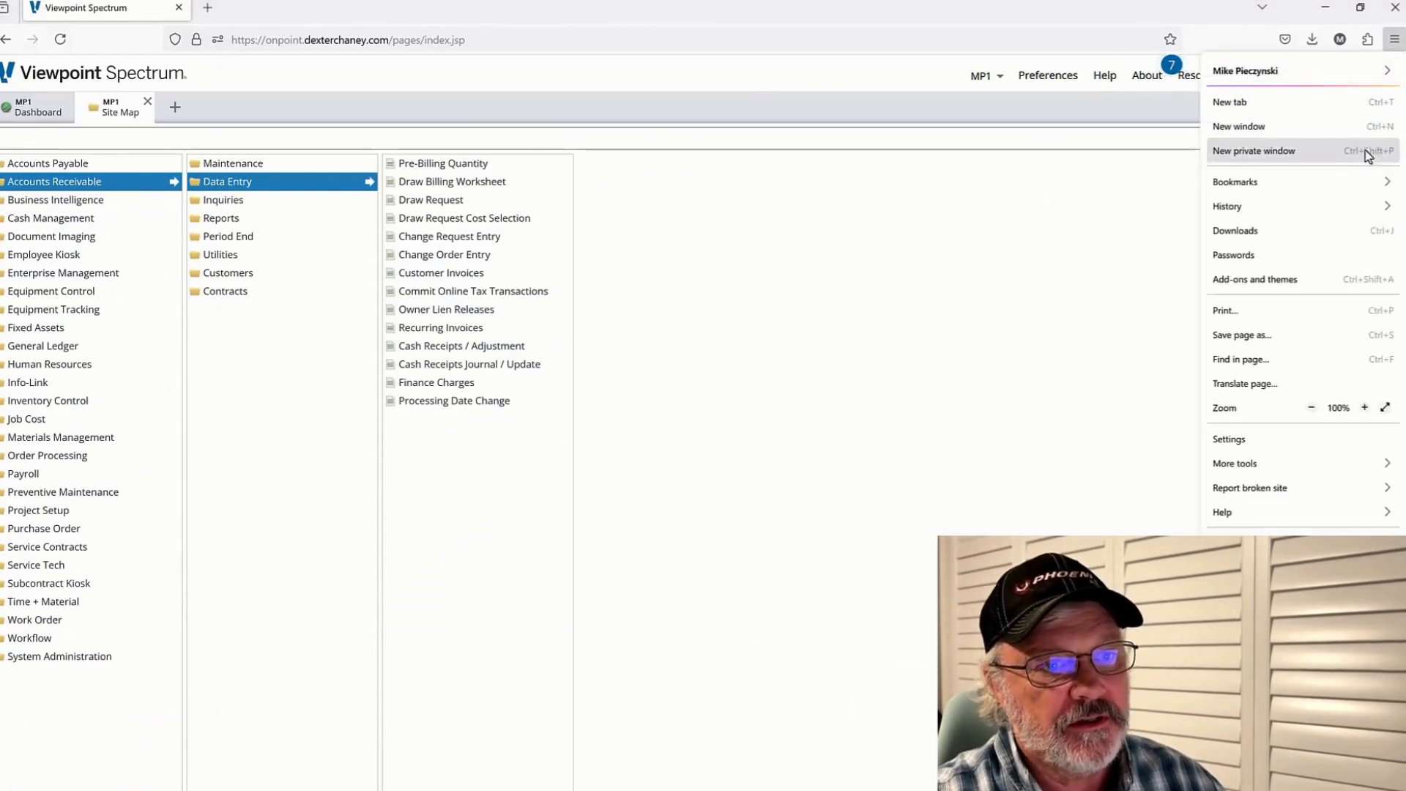
click(1364, 407)
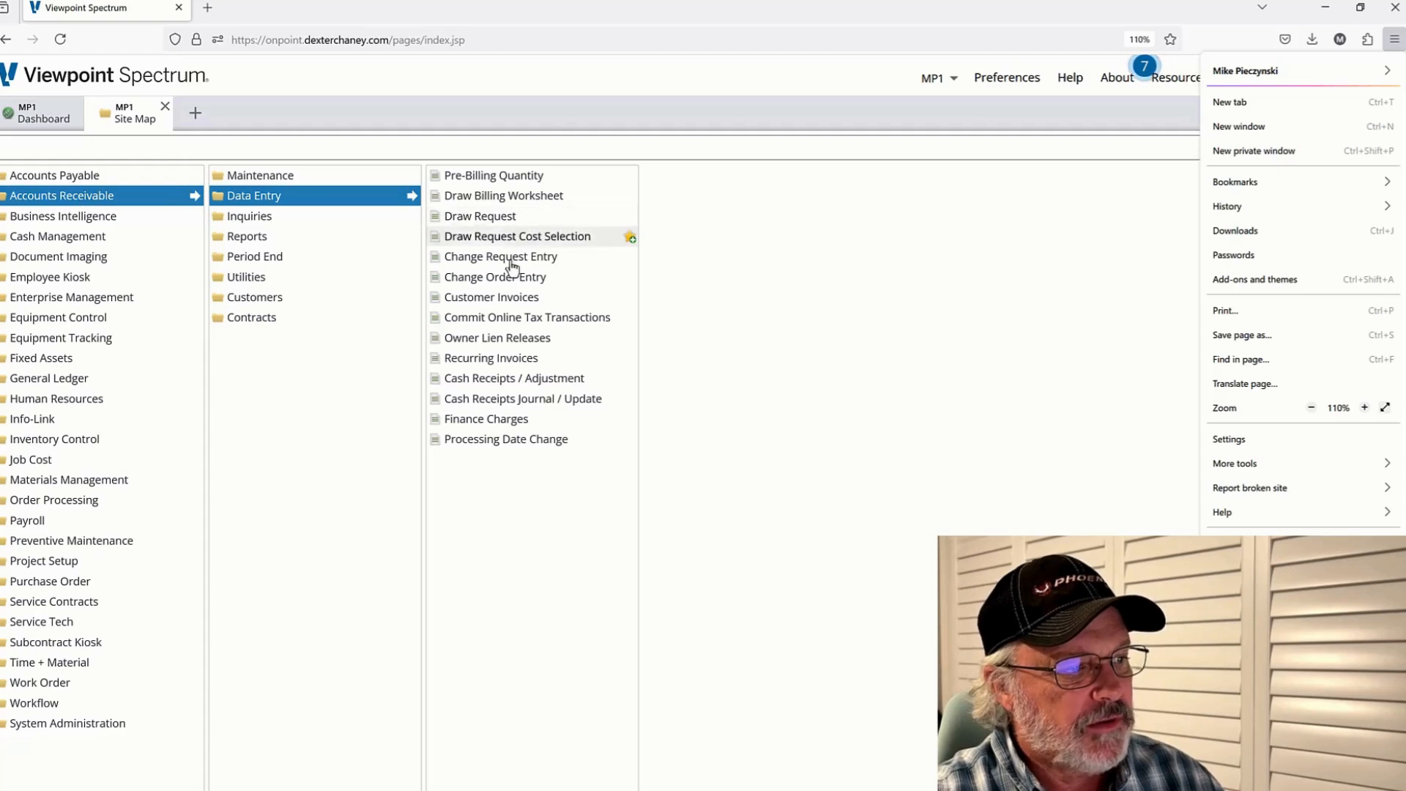
click(509, 297)
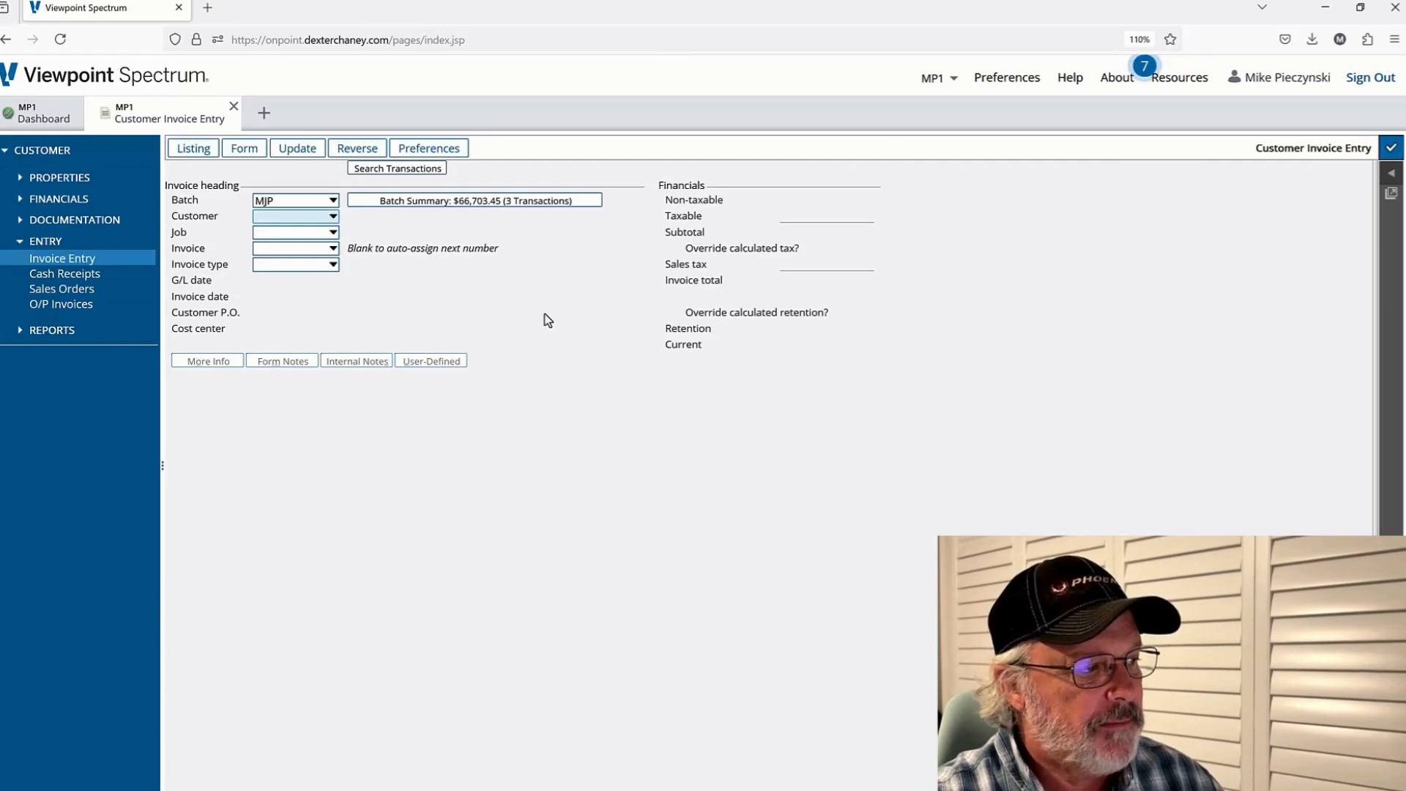
click(245, 148)
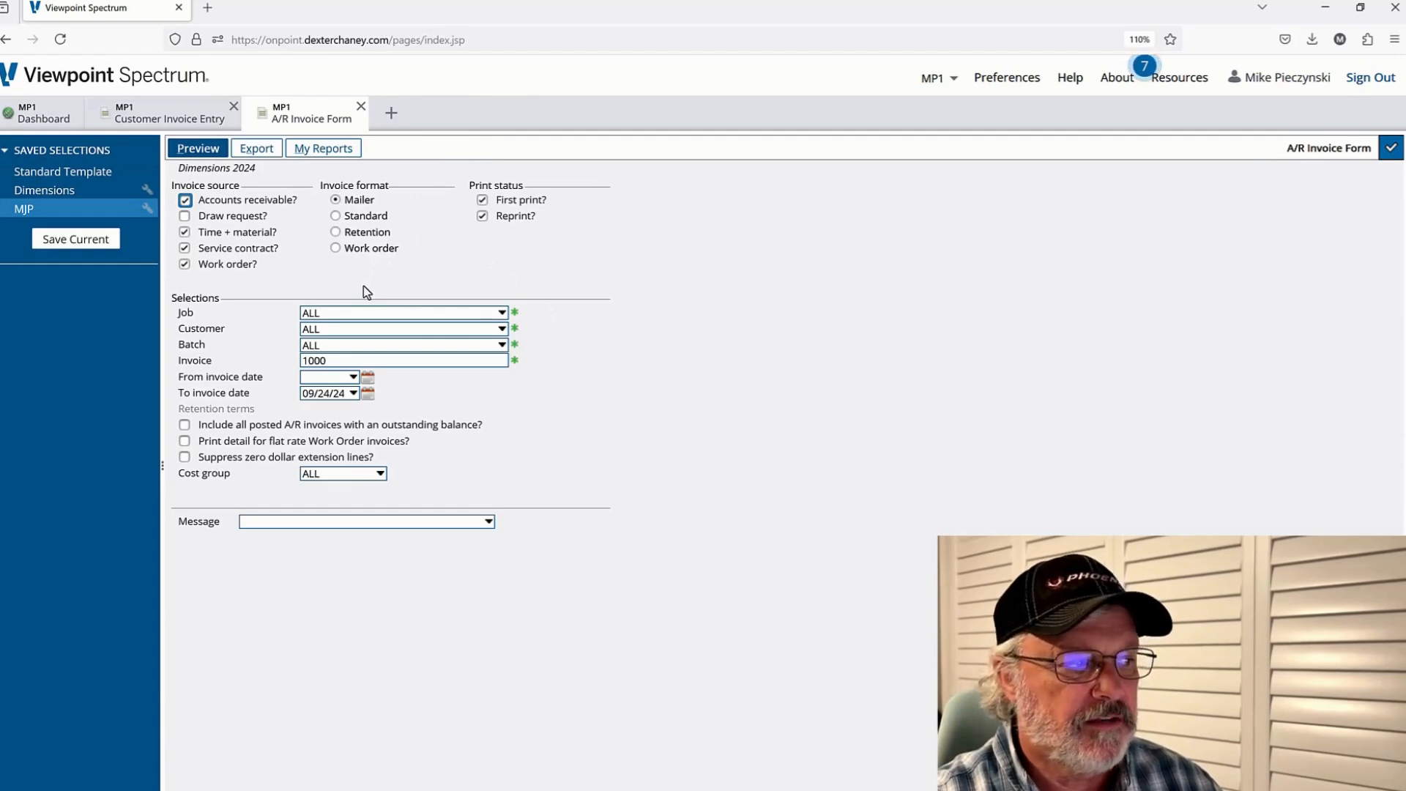
Apply the Standard Template selection, set the invoice to 1000 and enable Reprint
click(68, 174)
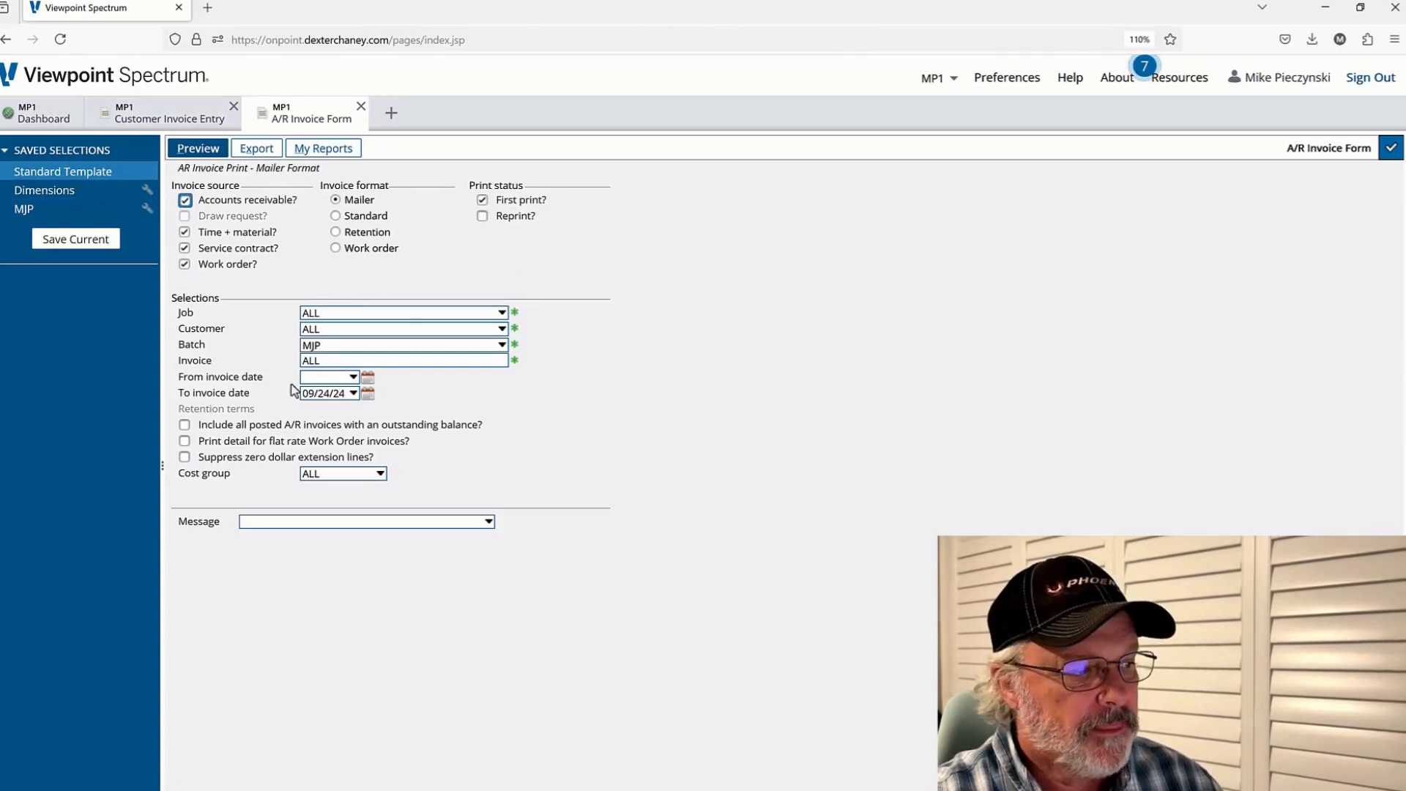
click(326, 361)
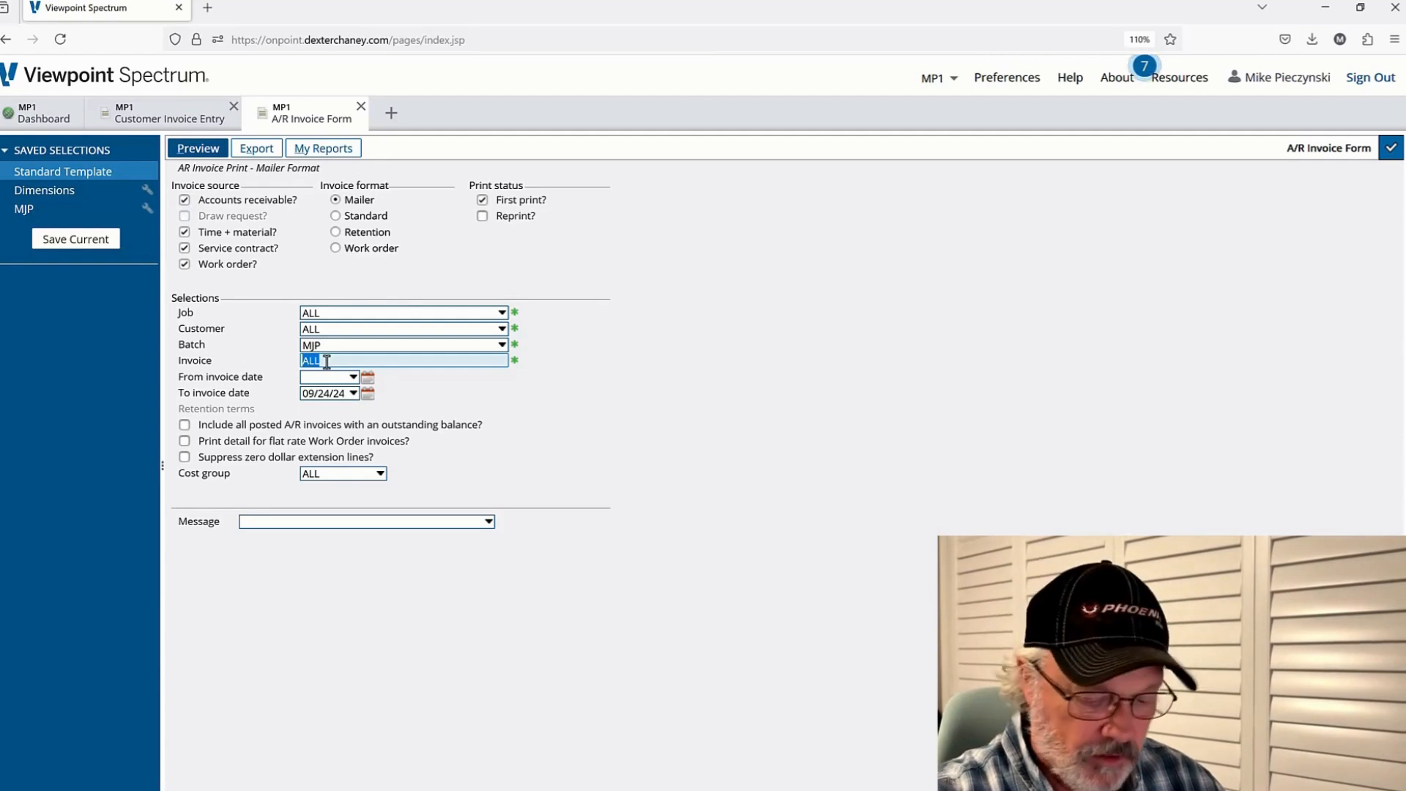
text(1000)
key(Tab)
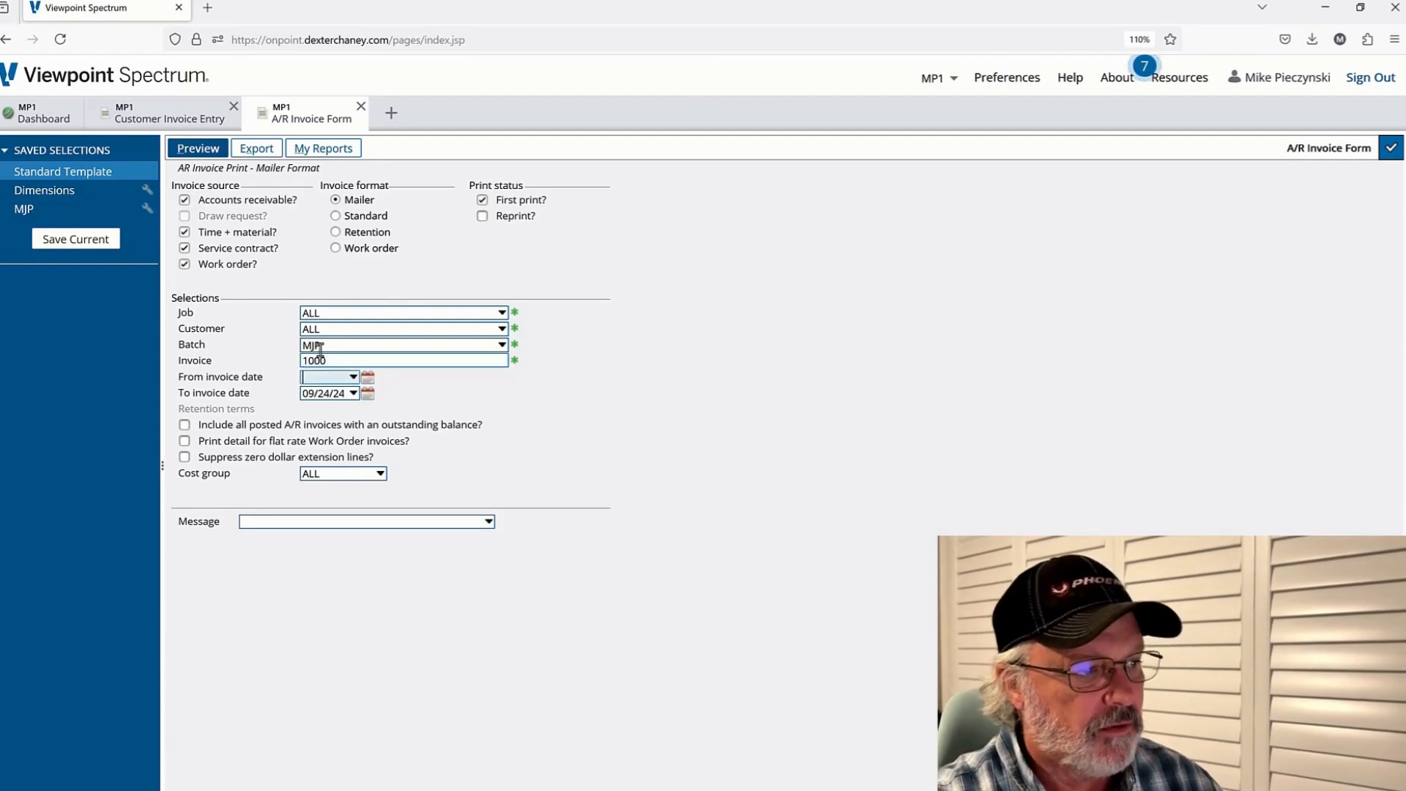
click(482, 216)
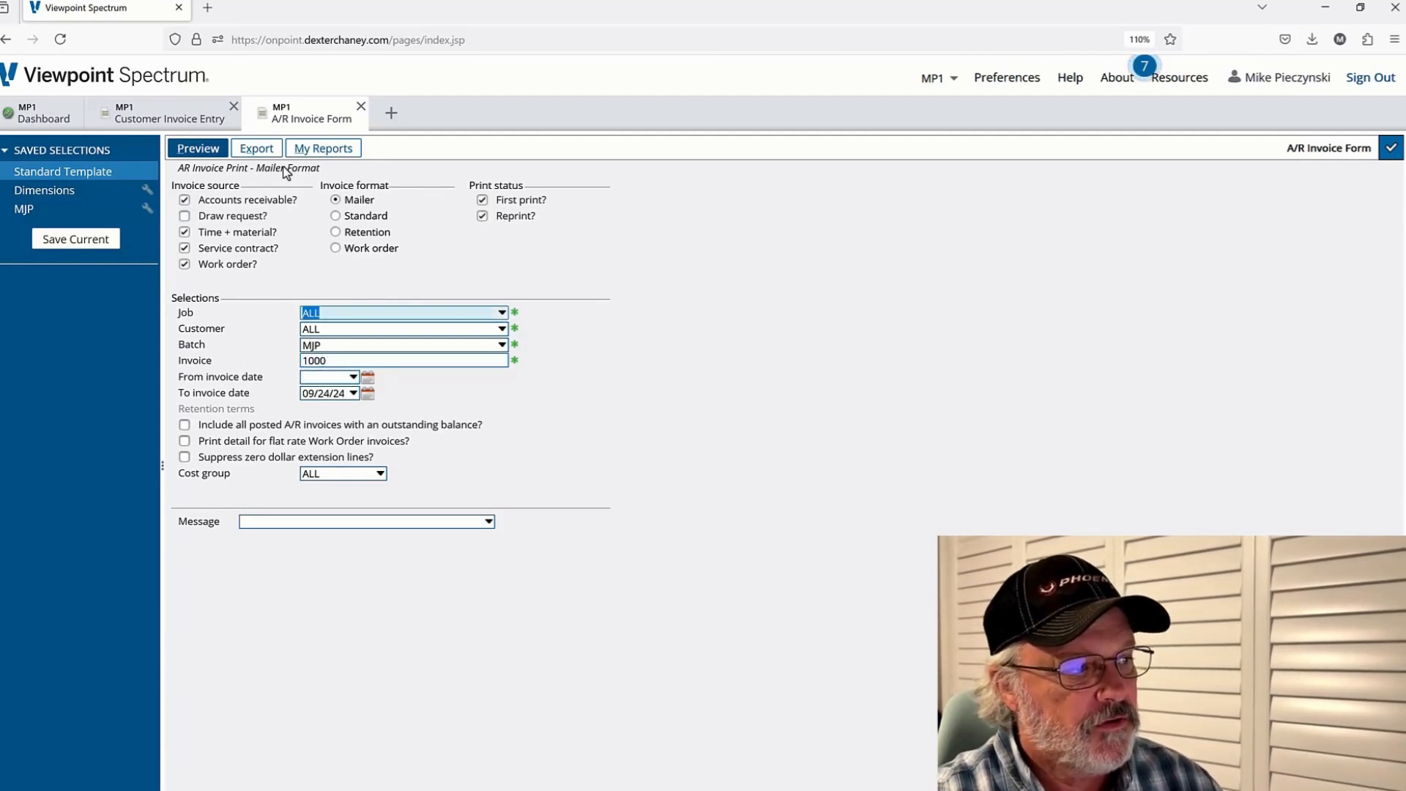
Preview invoice 1000 and close the preview tab
click(196, 148)
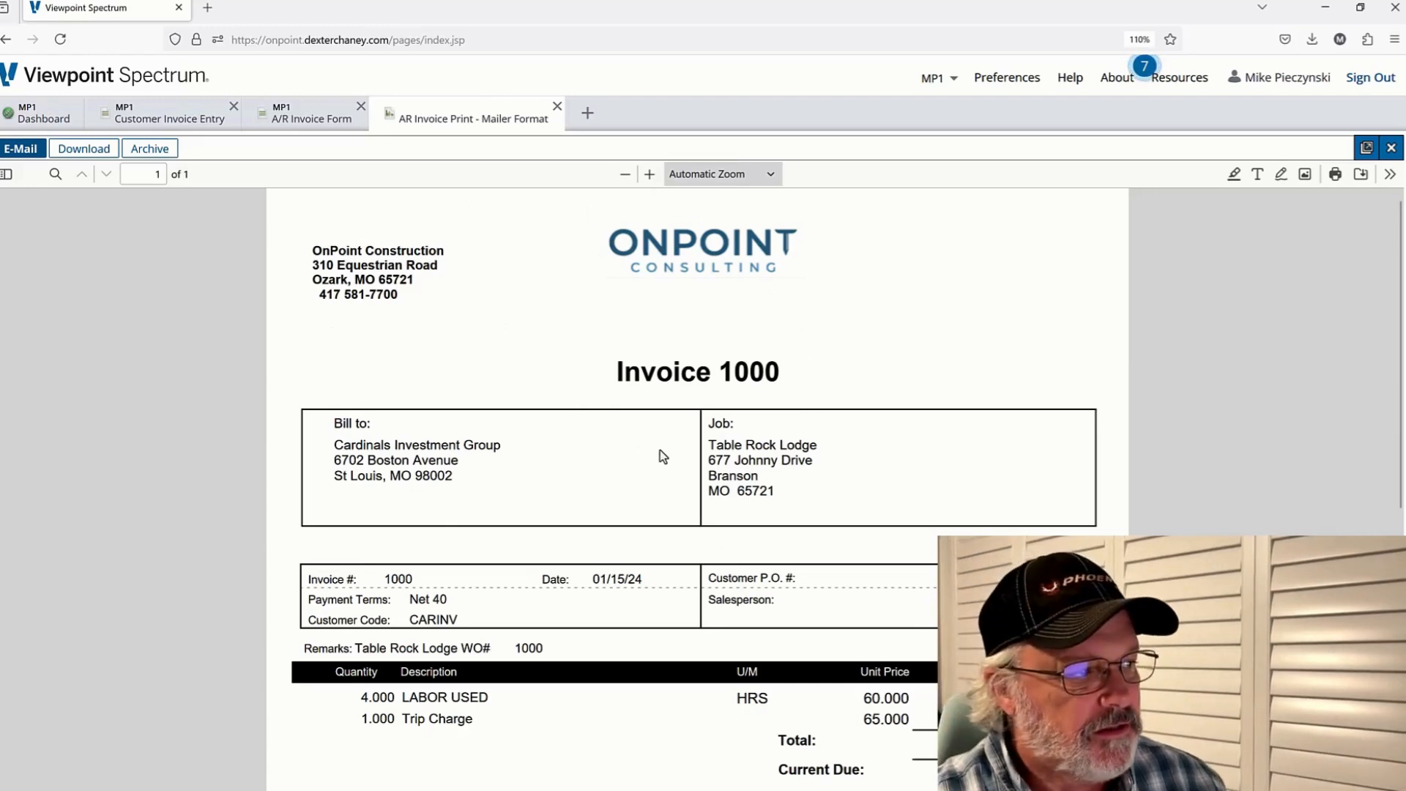
click(558, 106)
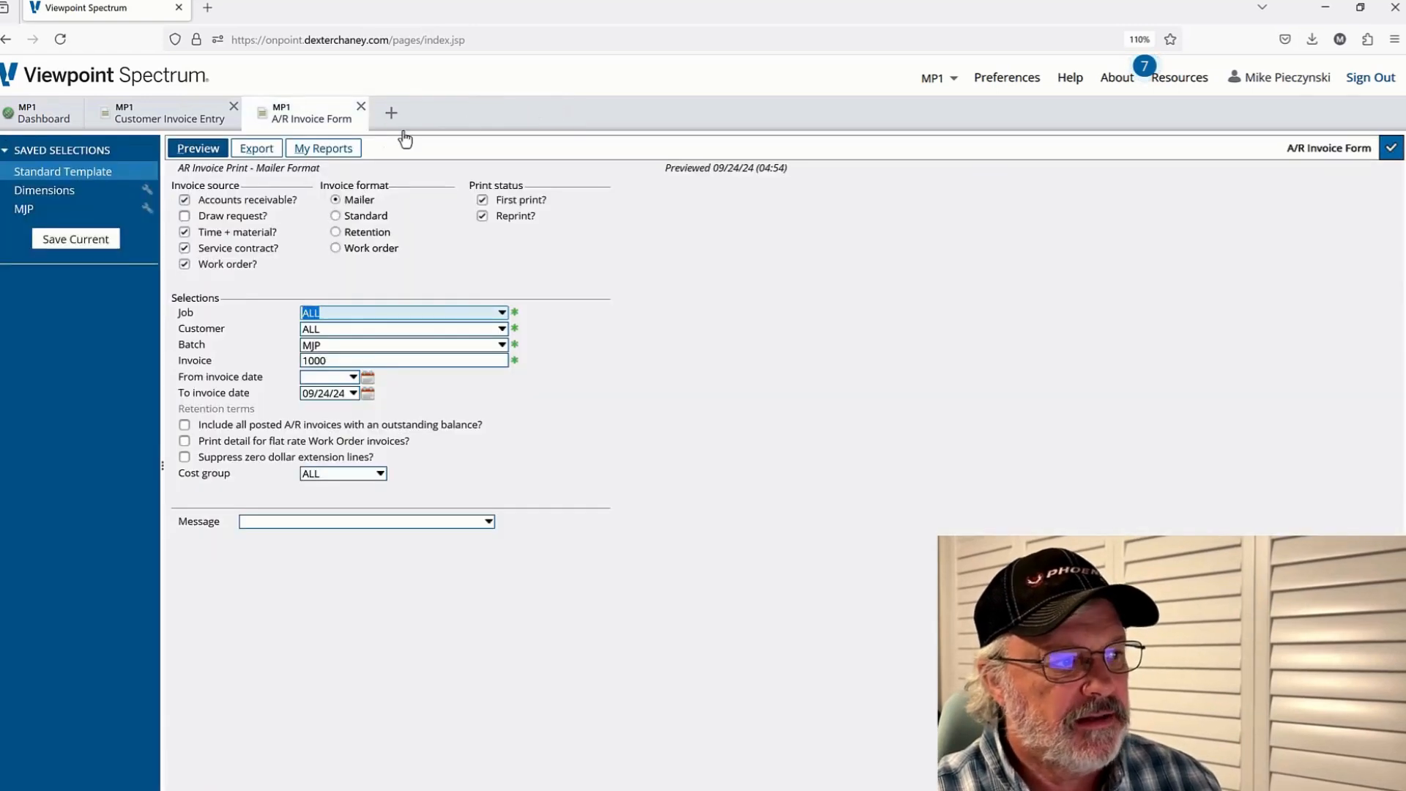
Export the invoice form in Crystal report (RPT) format
click(256, 150)
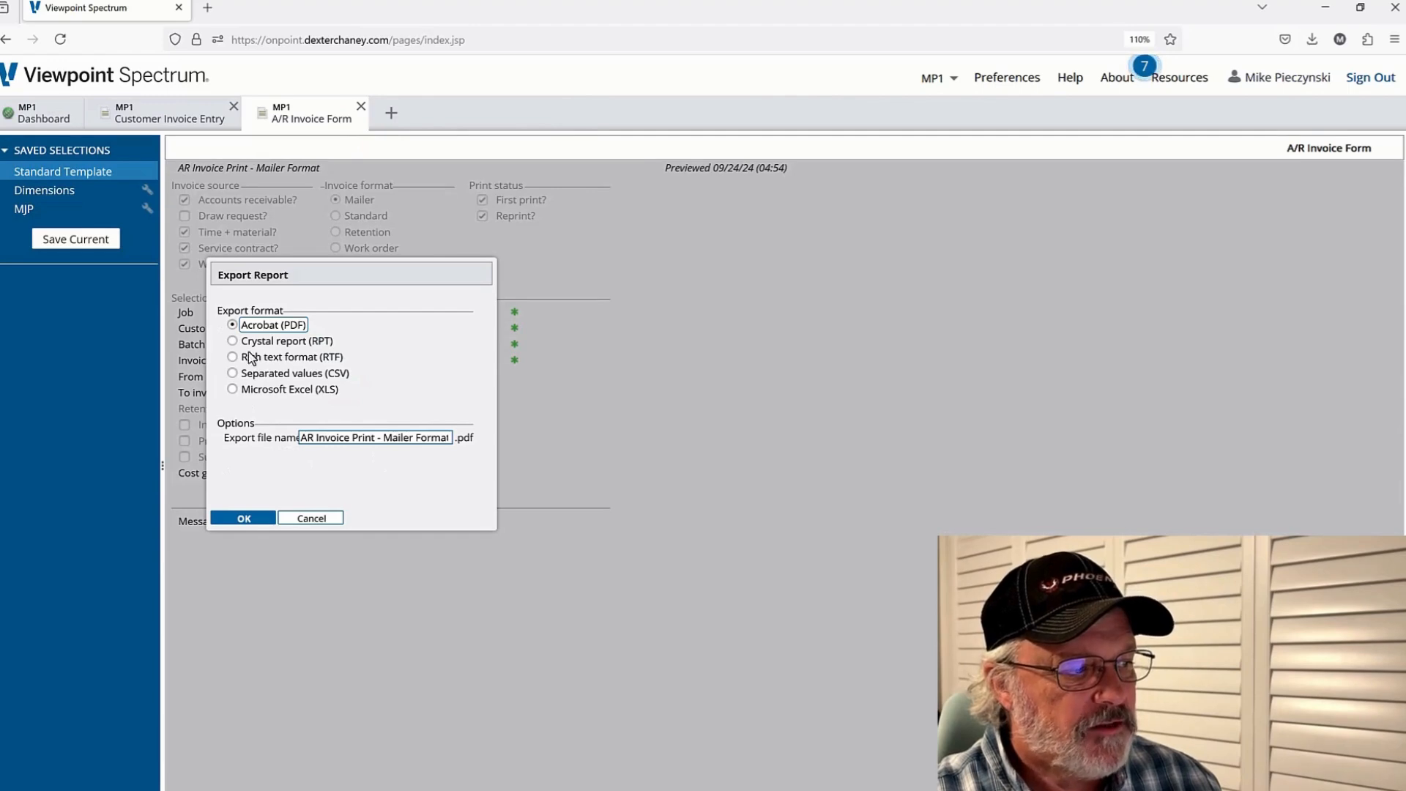
click(246, 342)
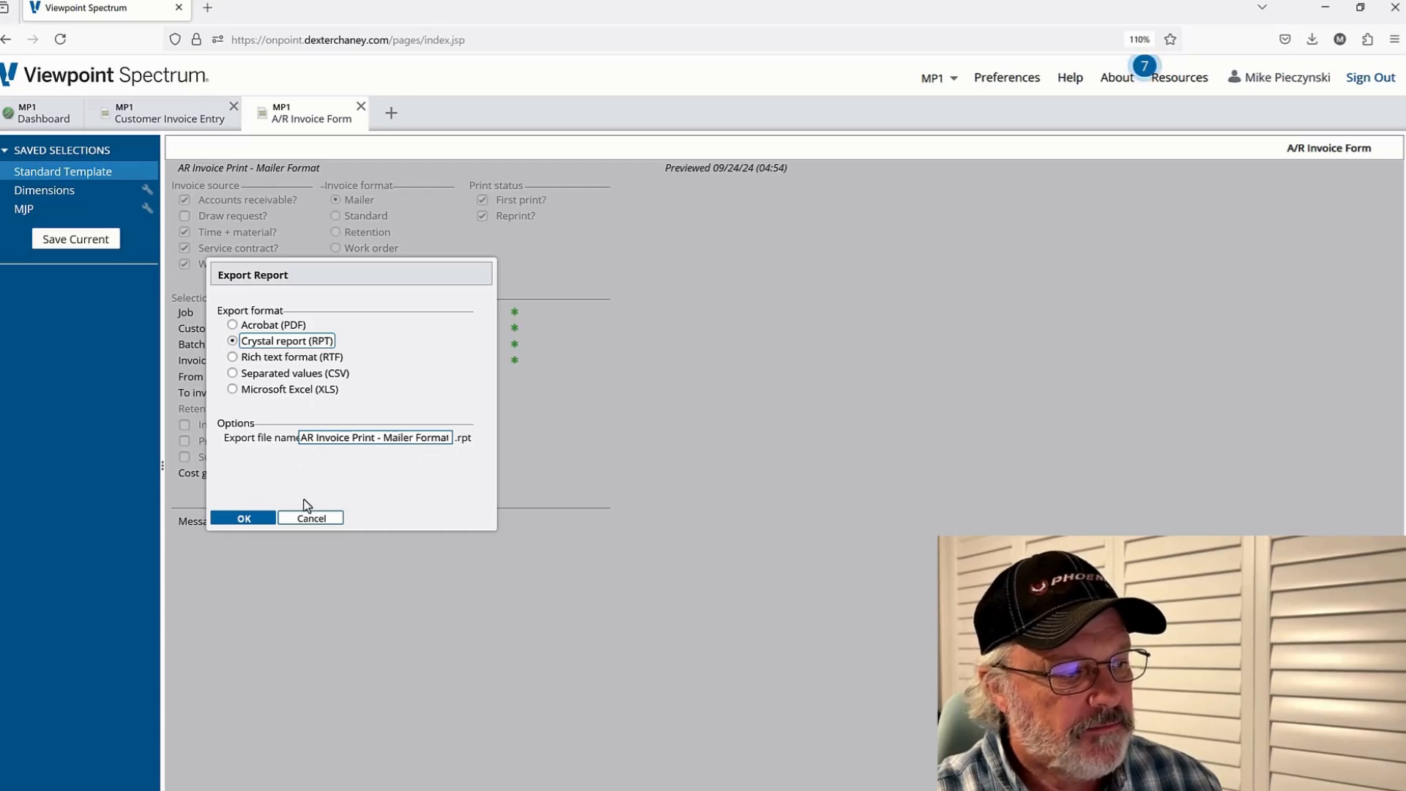
click(266, 519)
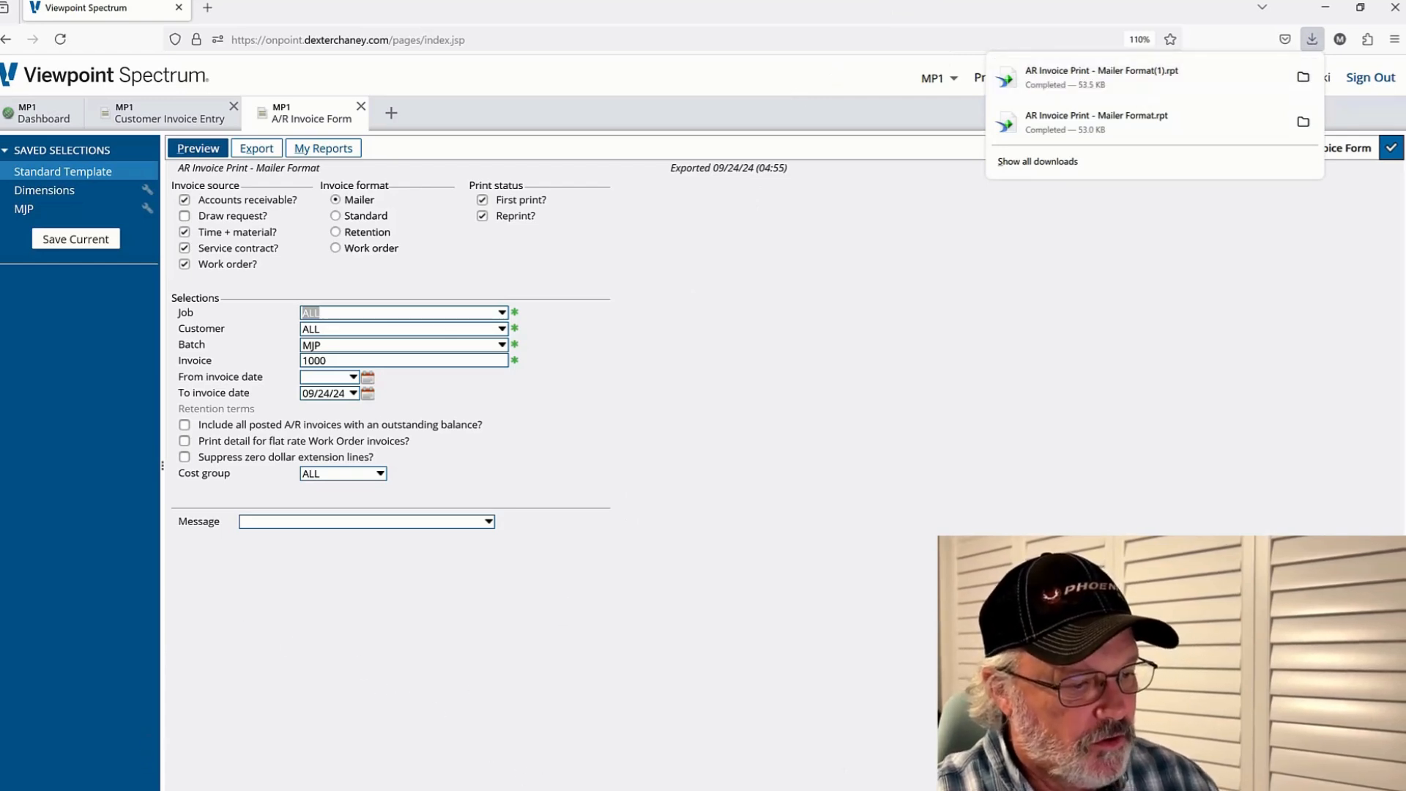
Delete the older AR Invoice Print - Mailer Format file from the Downloads folder and close the folder
click(686, 790)
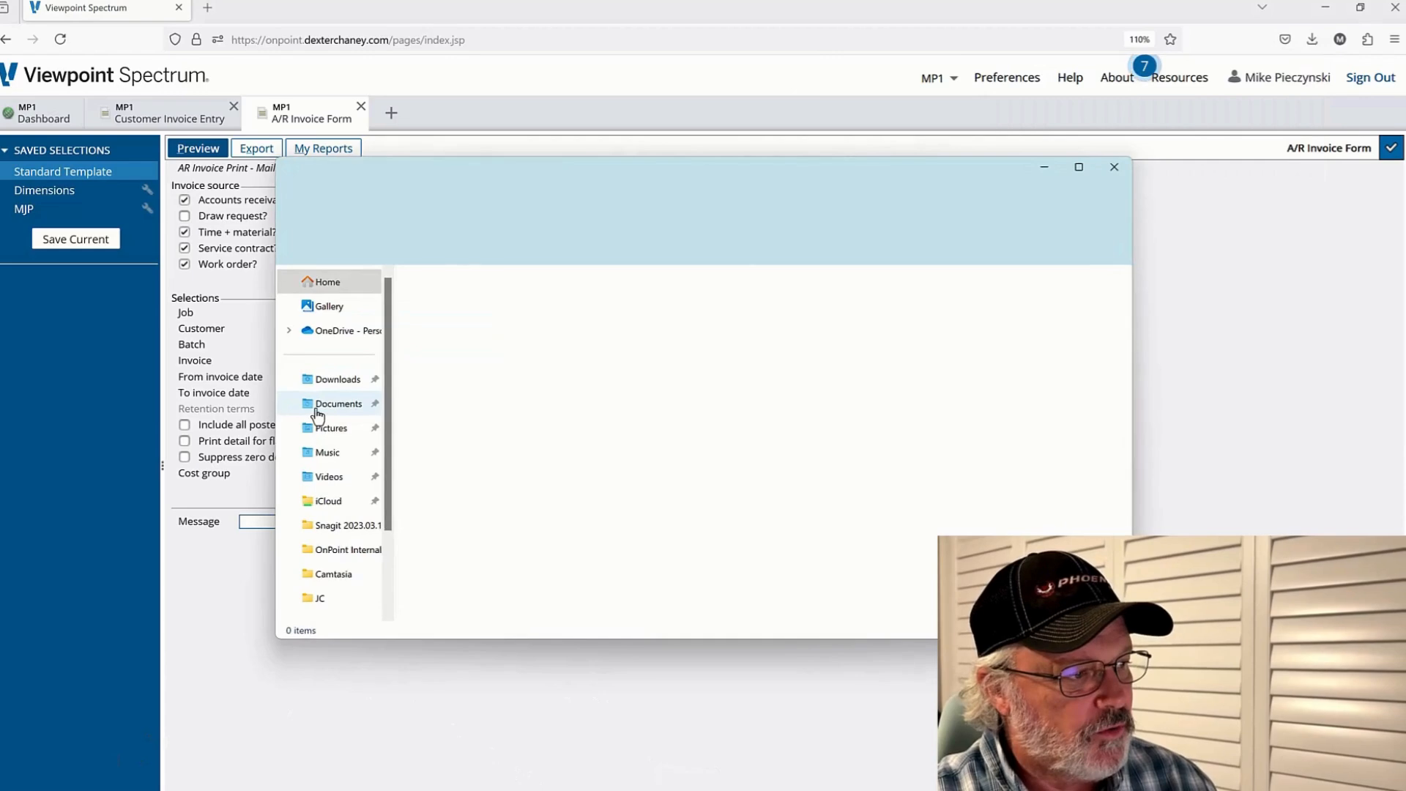
click(338, 387)
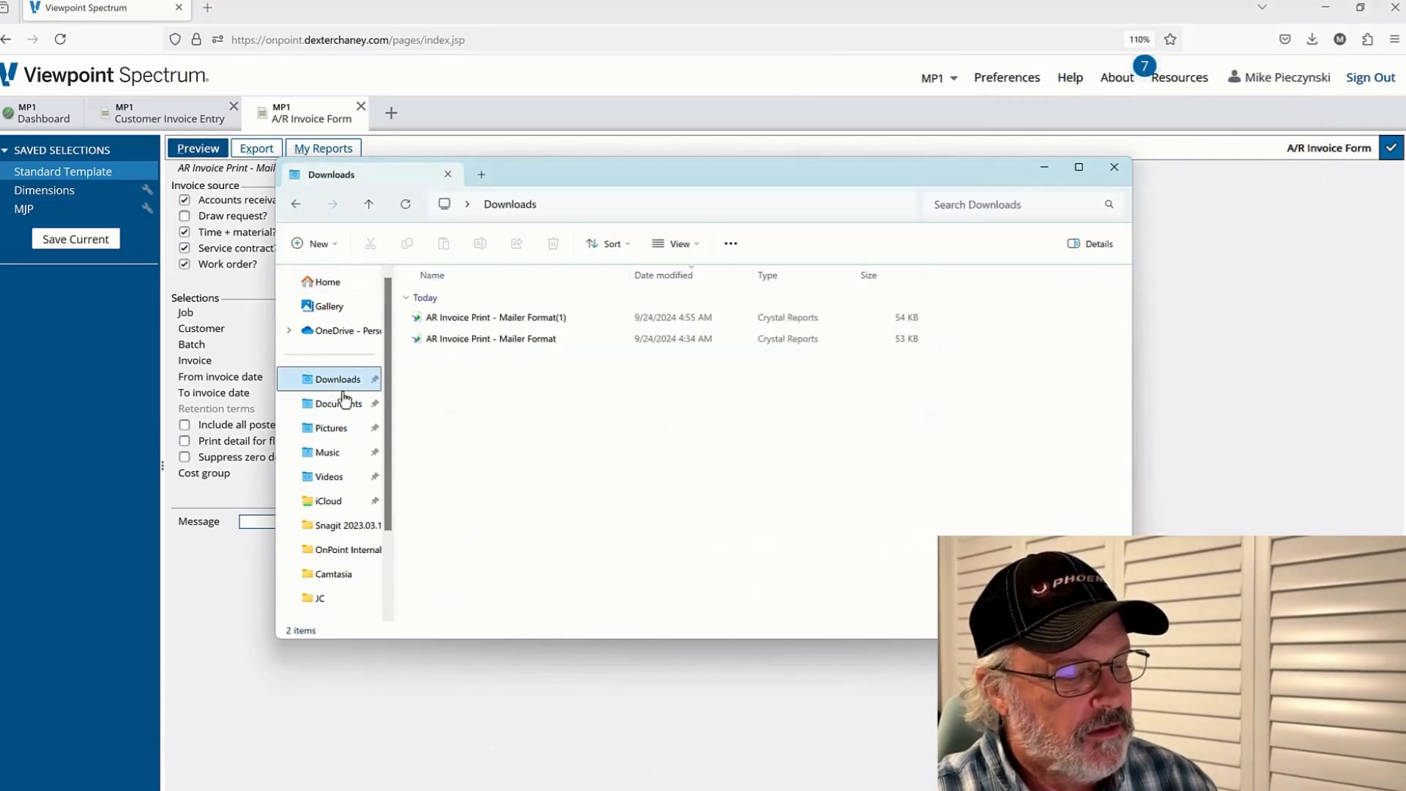
click(525, 344)
right_click(525, 343)
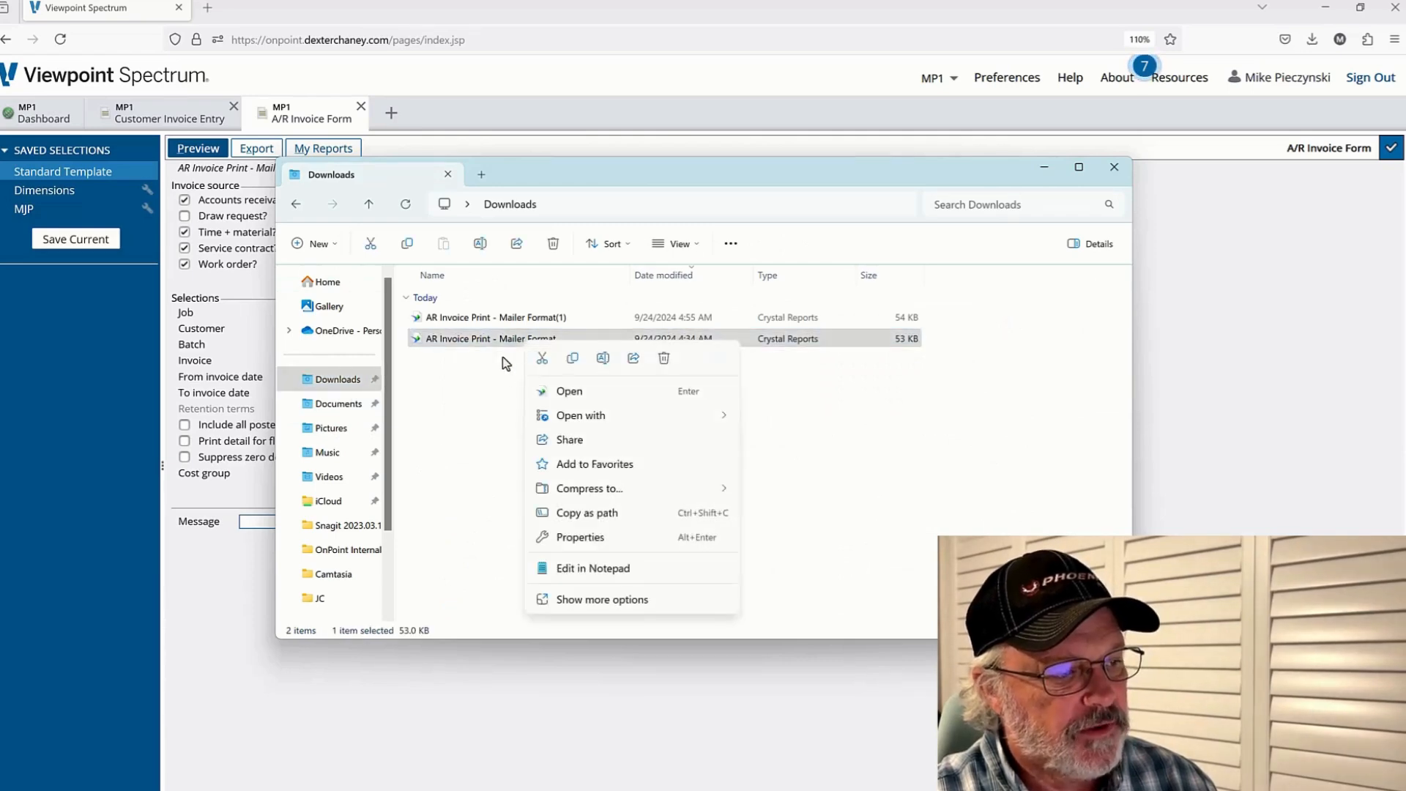
click(495, 358)
click(484, 342)
right_click(484, 339)
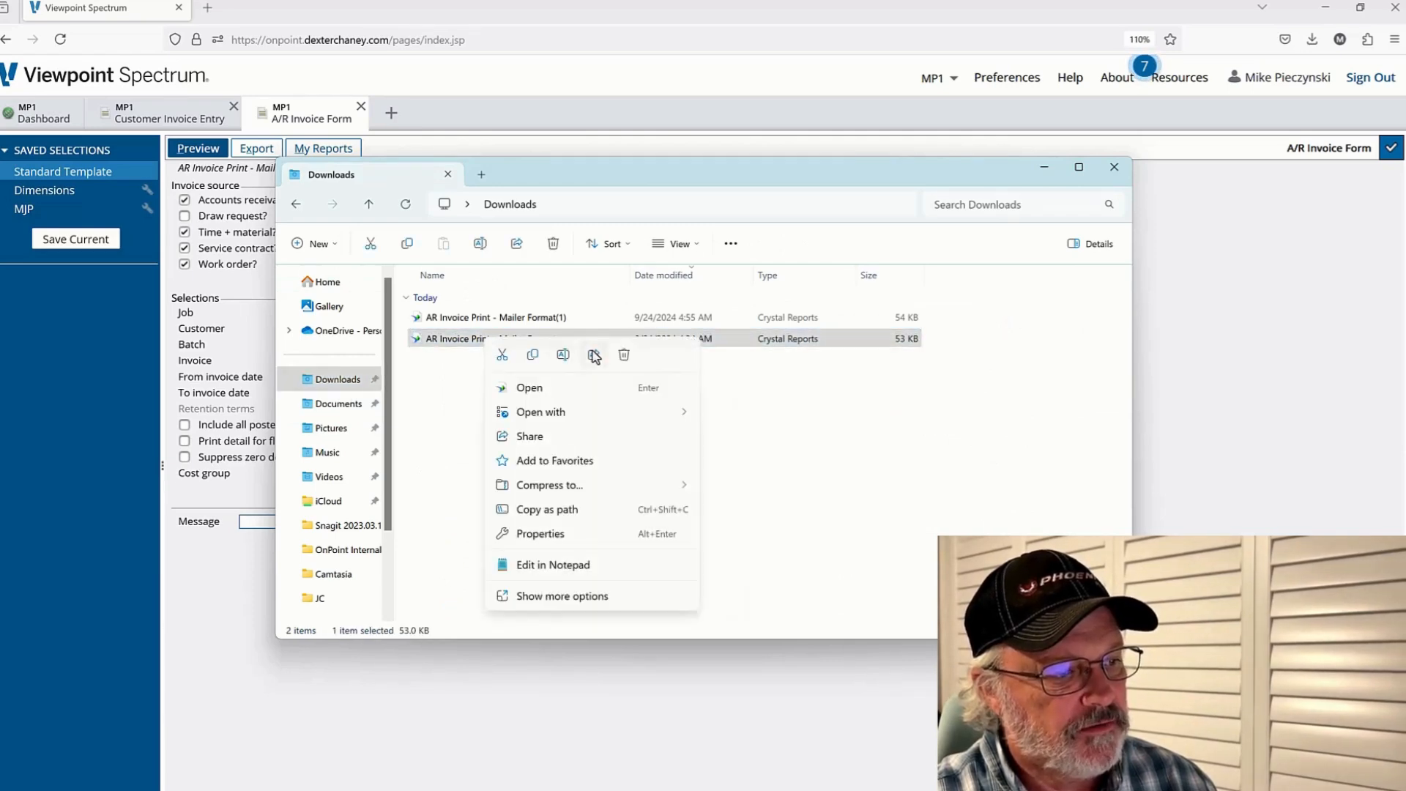
click(623, 360)
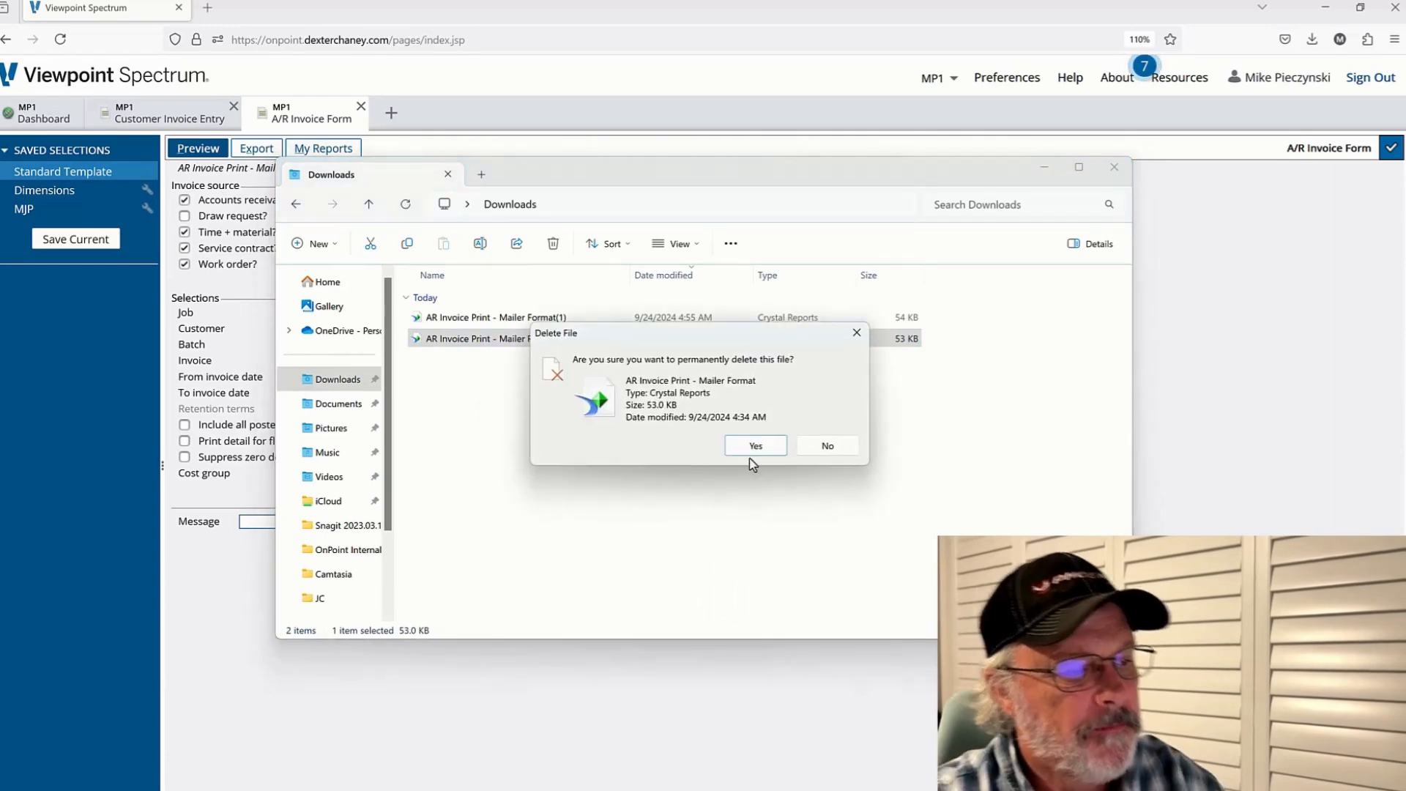
click(753, 444)
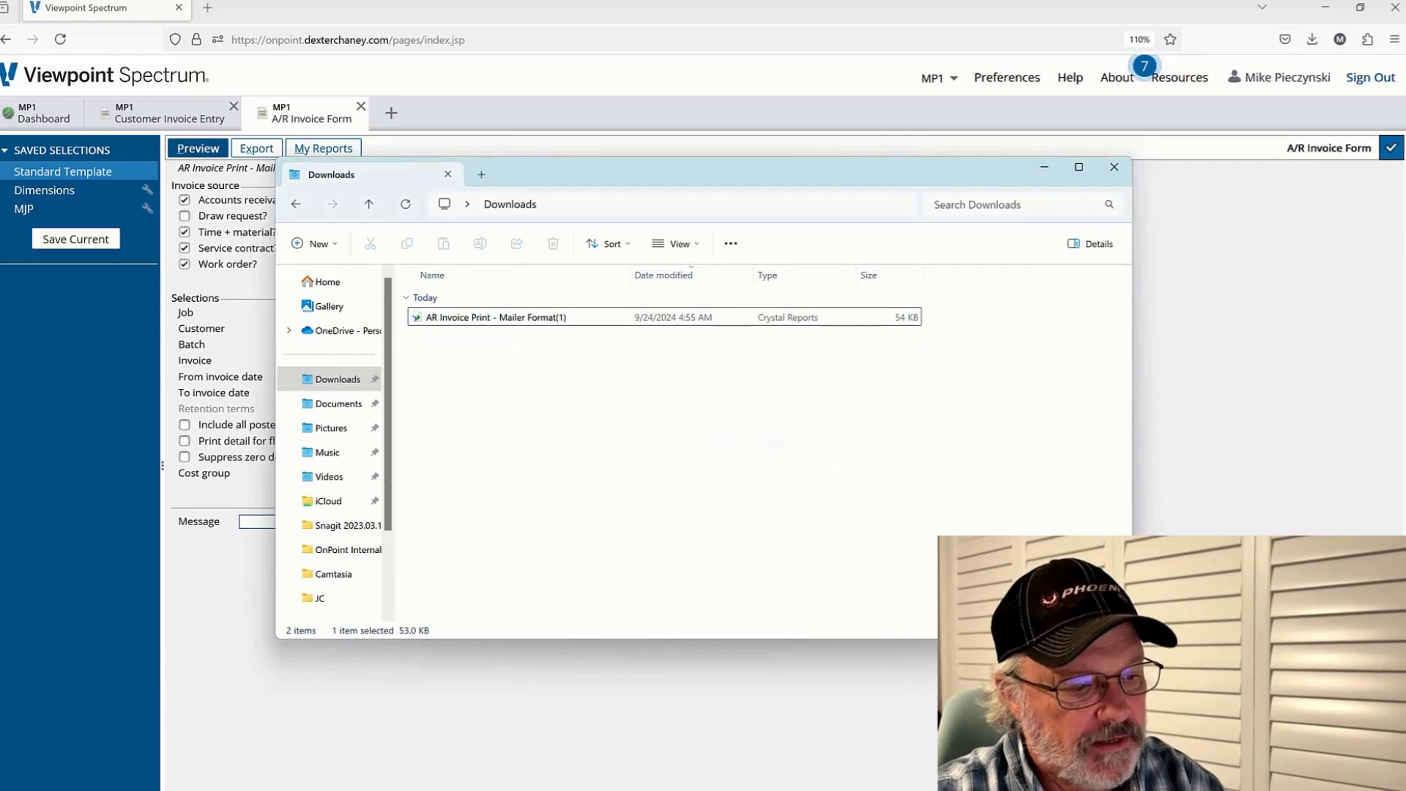
click(1114, 167)
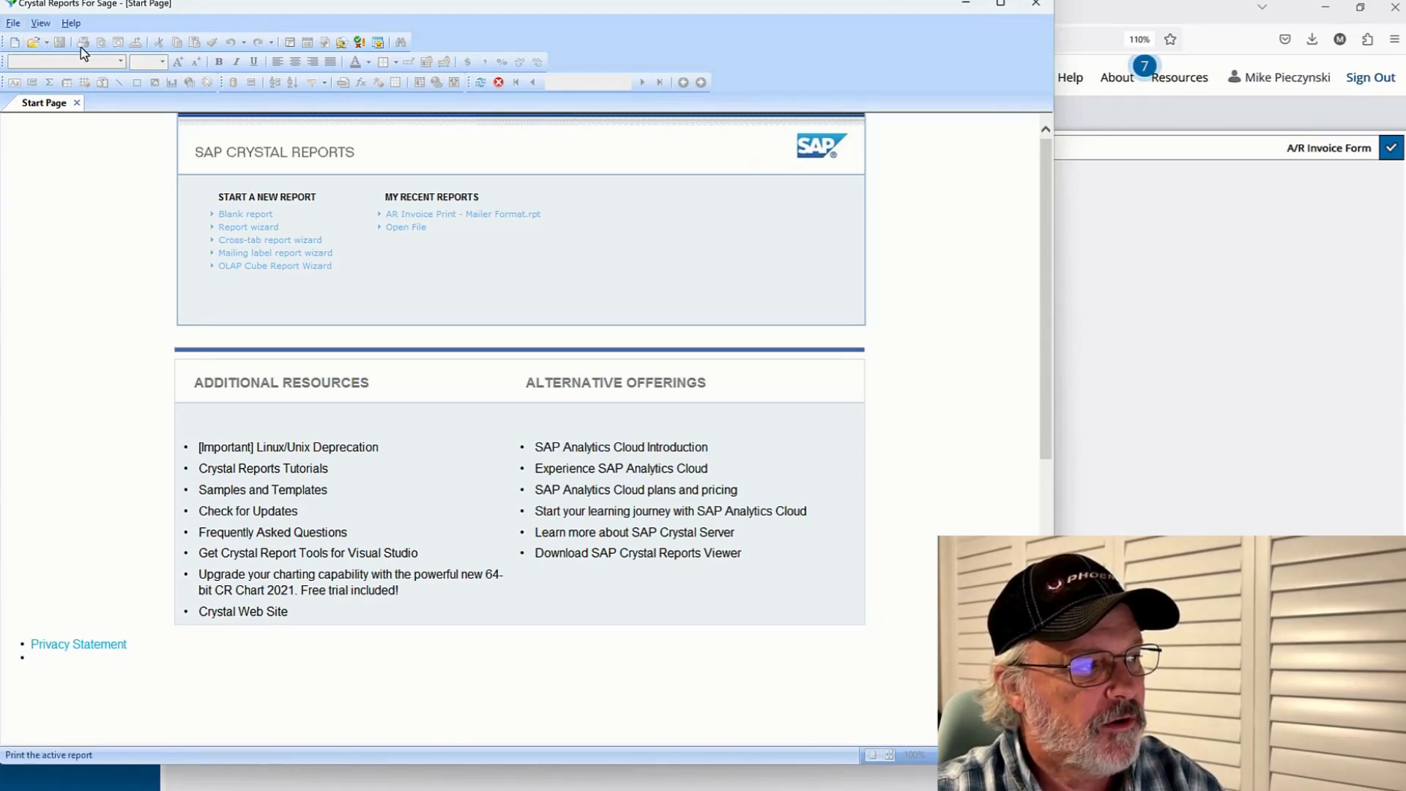
Switch to Crystal Reports and open AR Invoice Print - Mailer Format(1) from Downloads
click(32, 42)
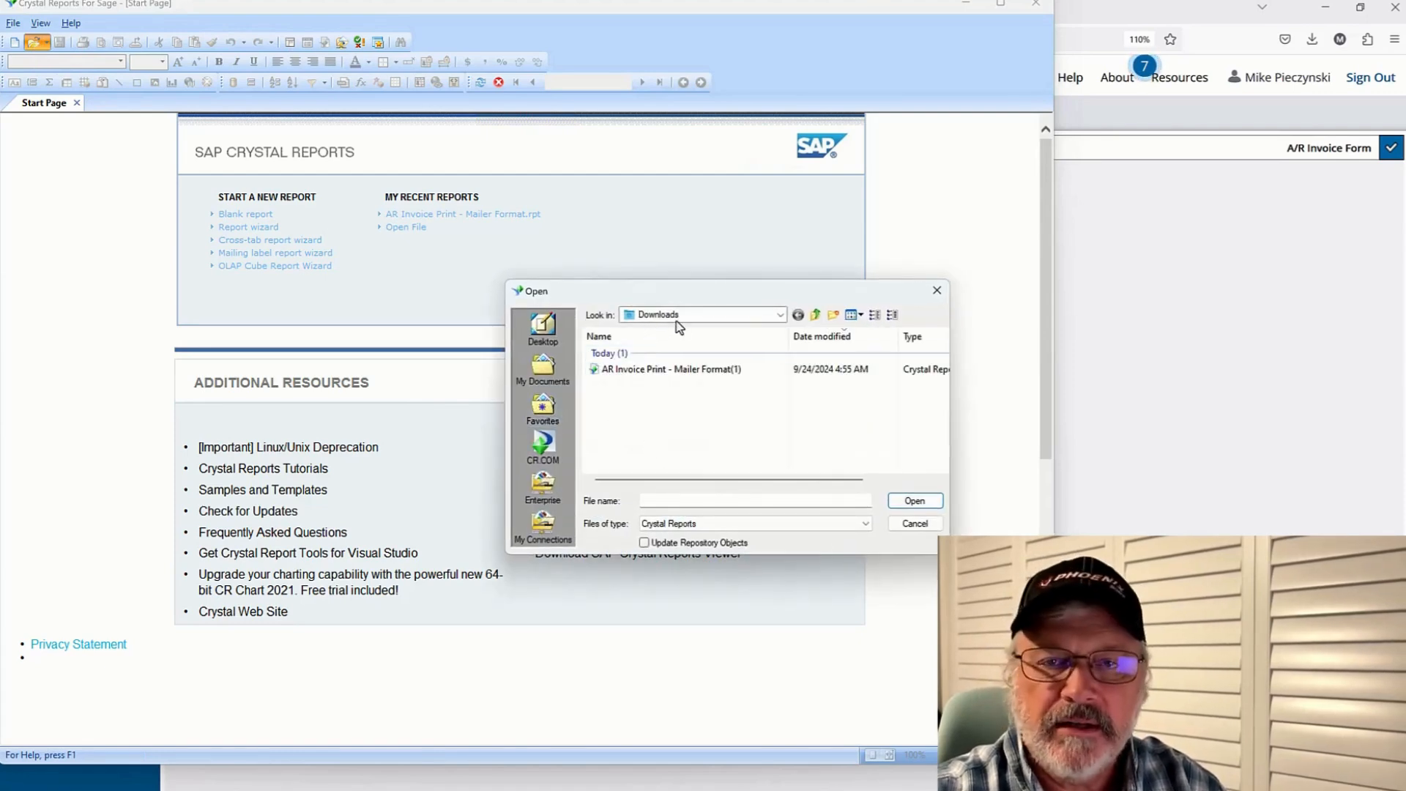
click(673, 375)
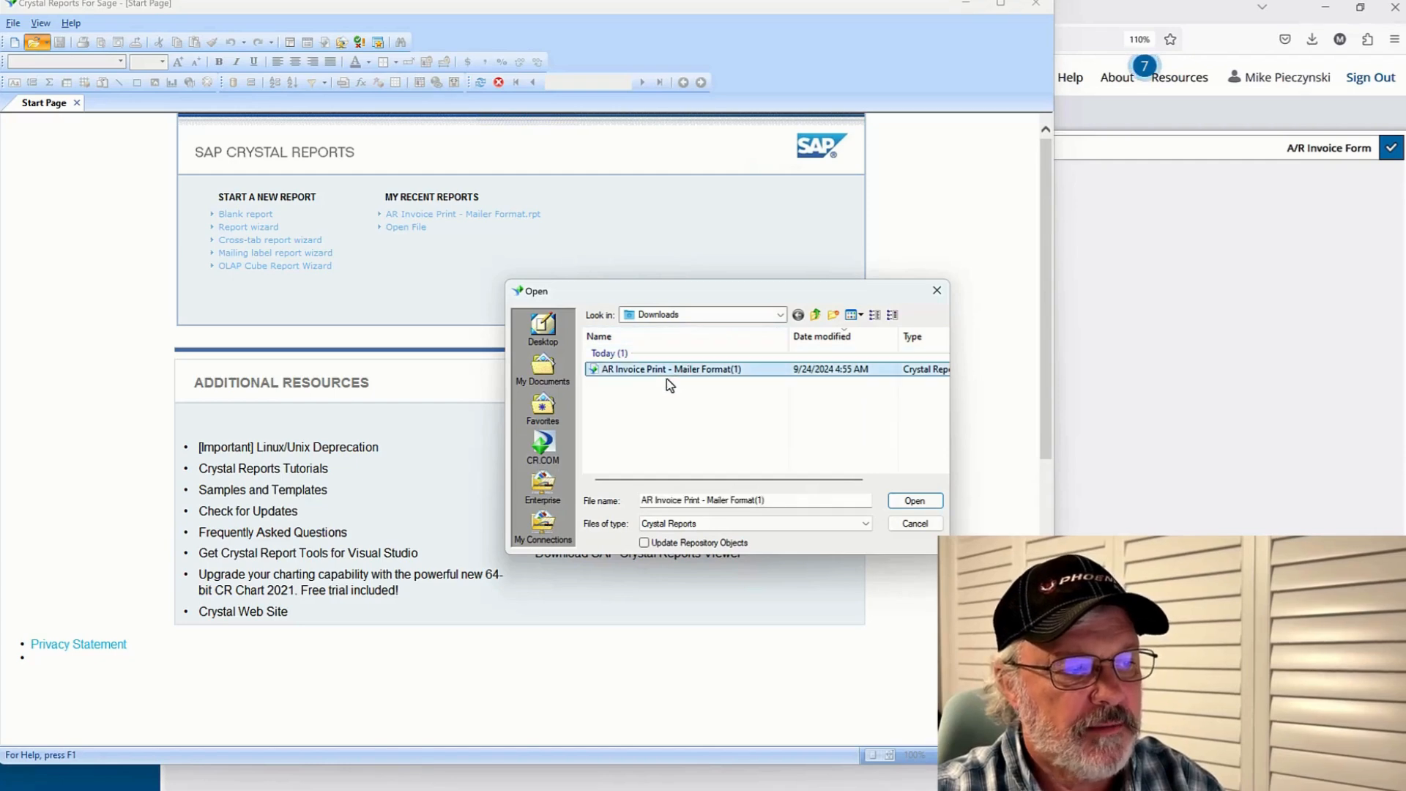
click(928, 506)
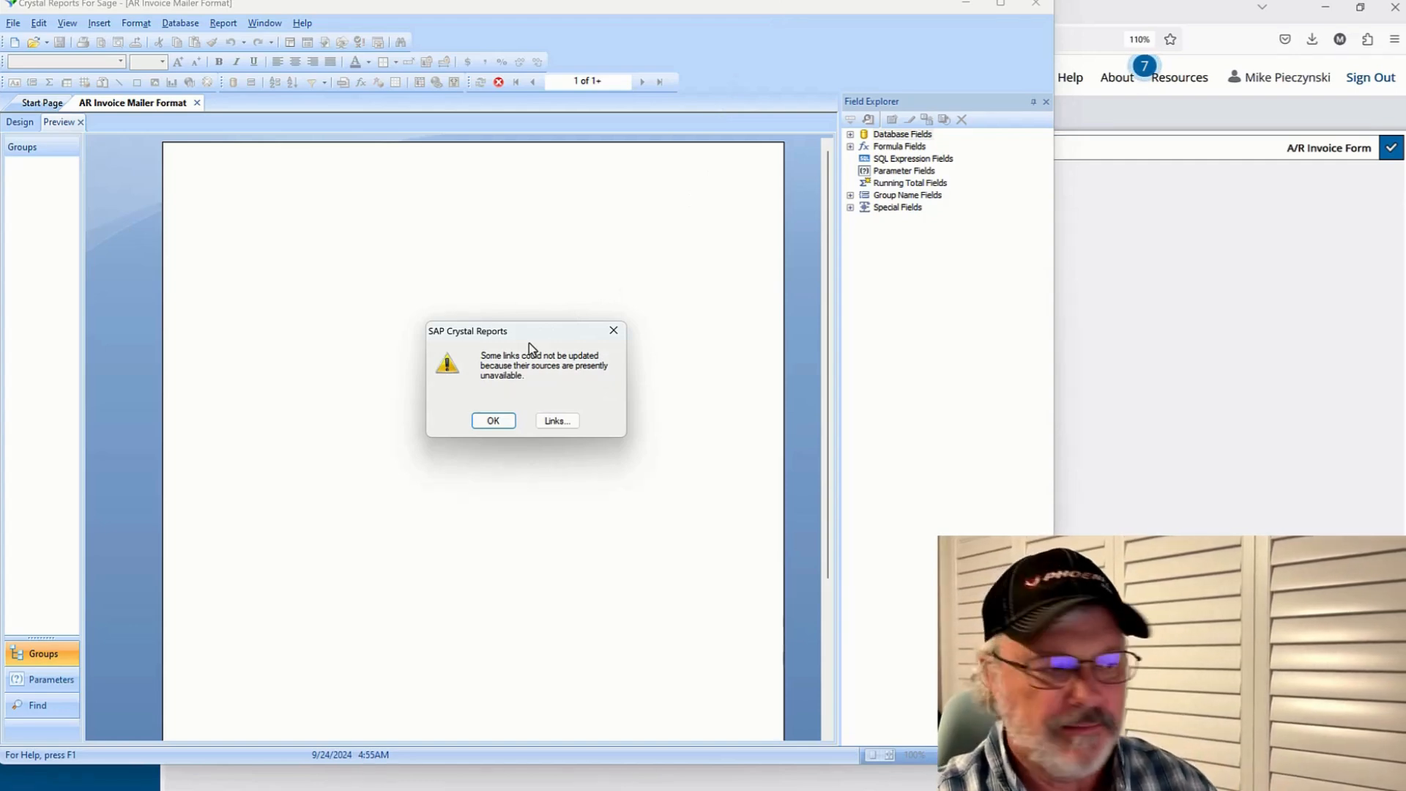
click(501, 420)
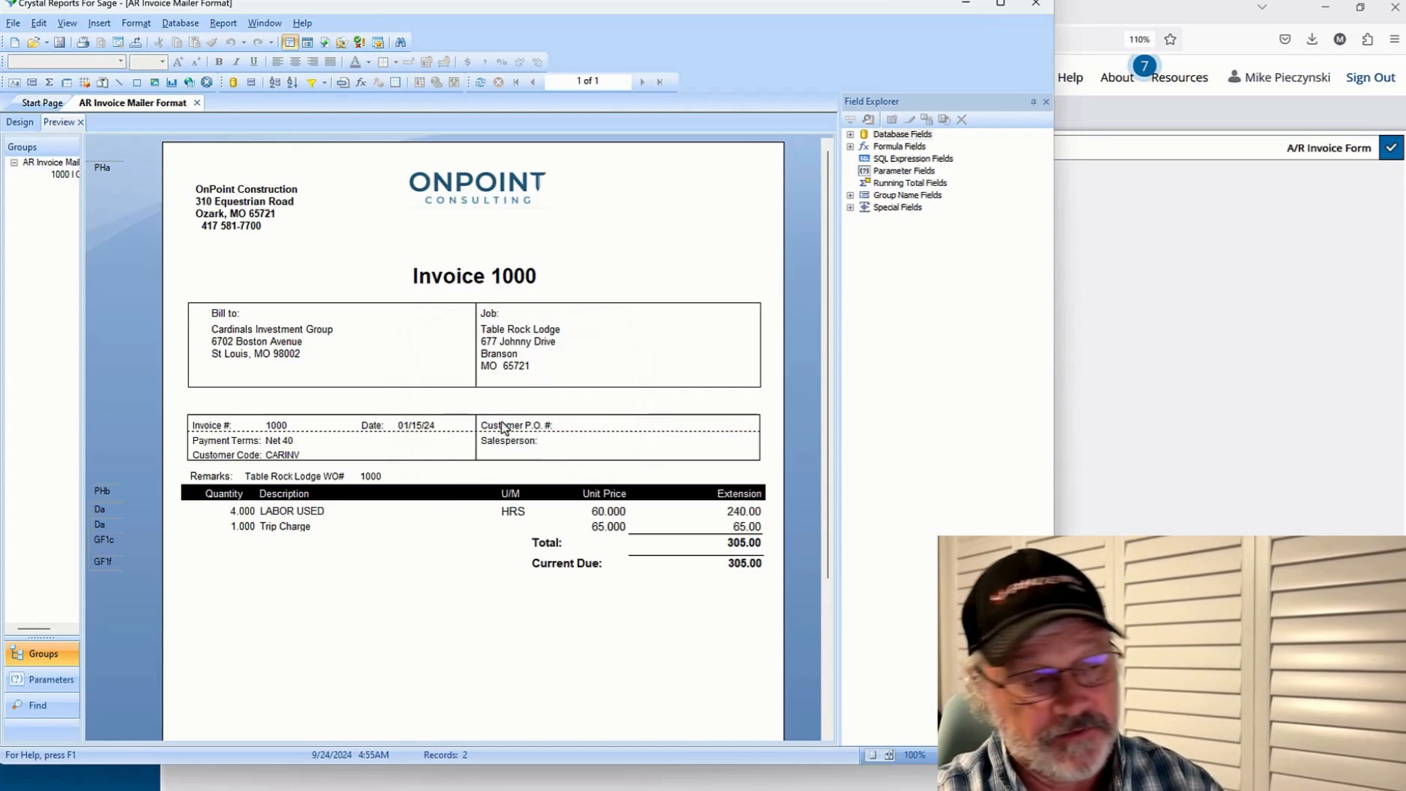
Compare the report layout between Design and Preview views
drag(633, 13, 958, 14)
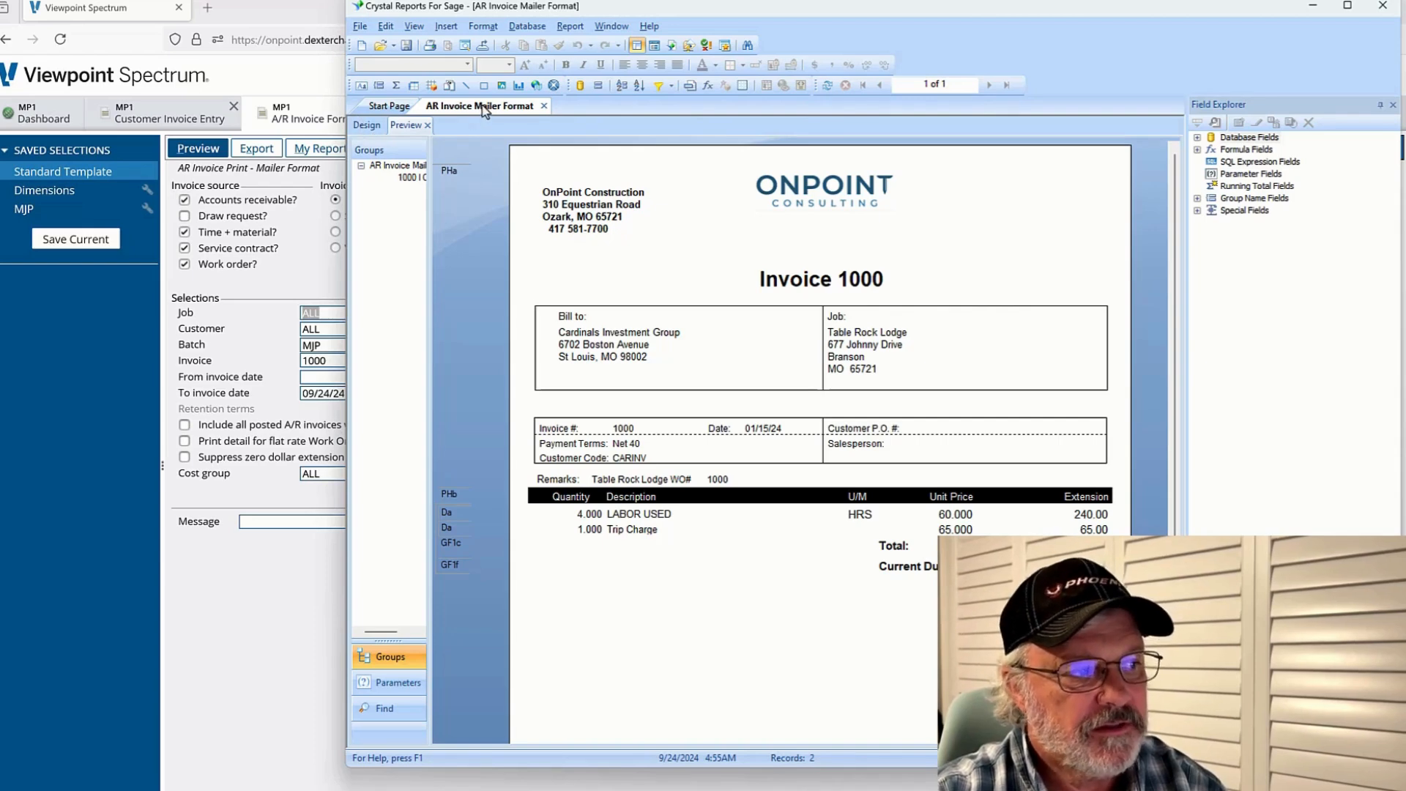
click(366, 127)
click(408, 127)
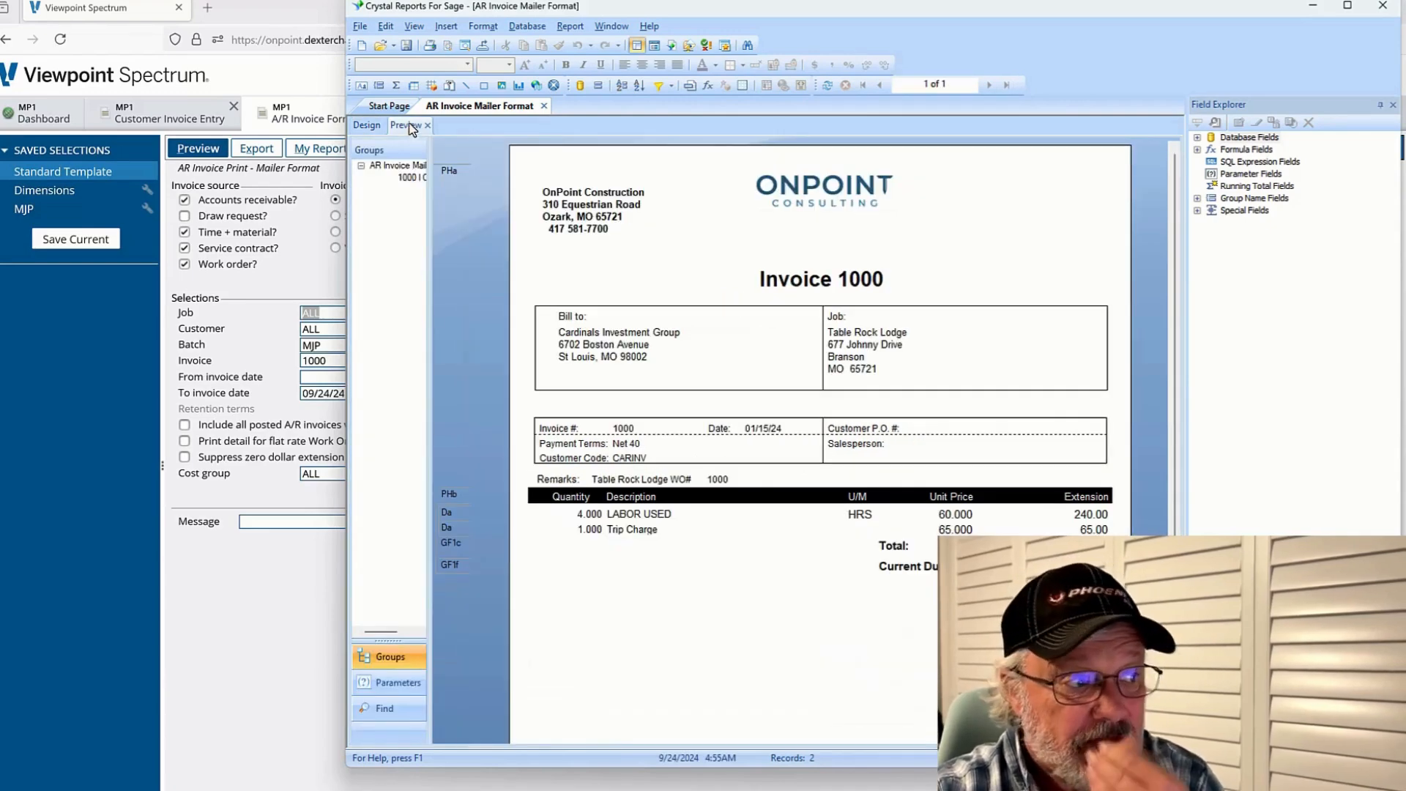
click(364, 126)
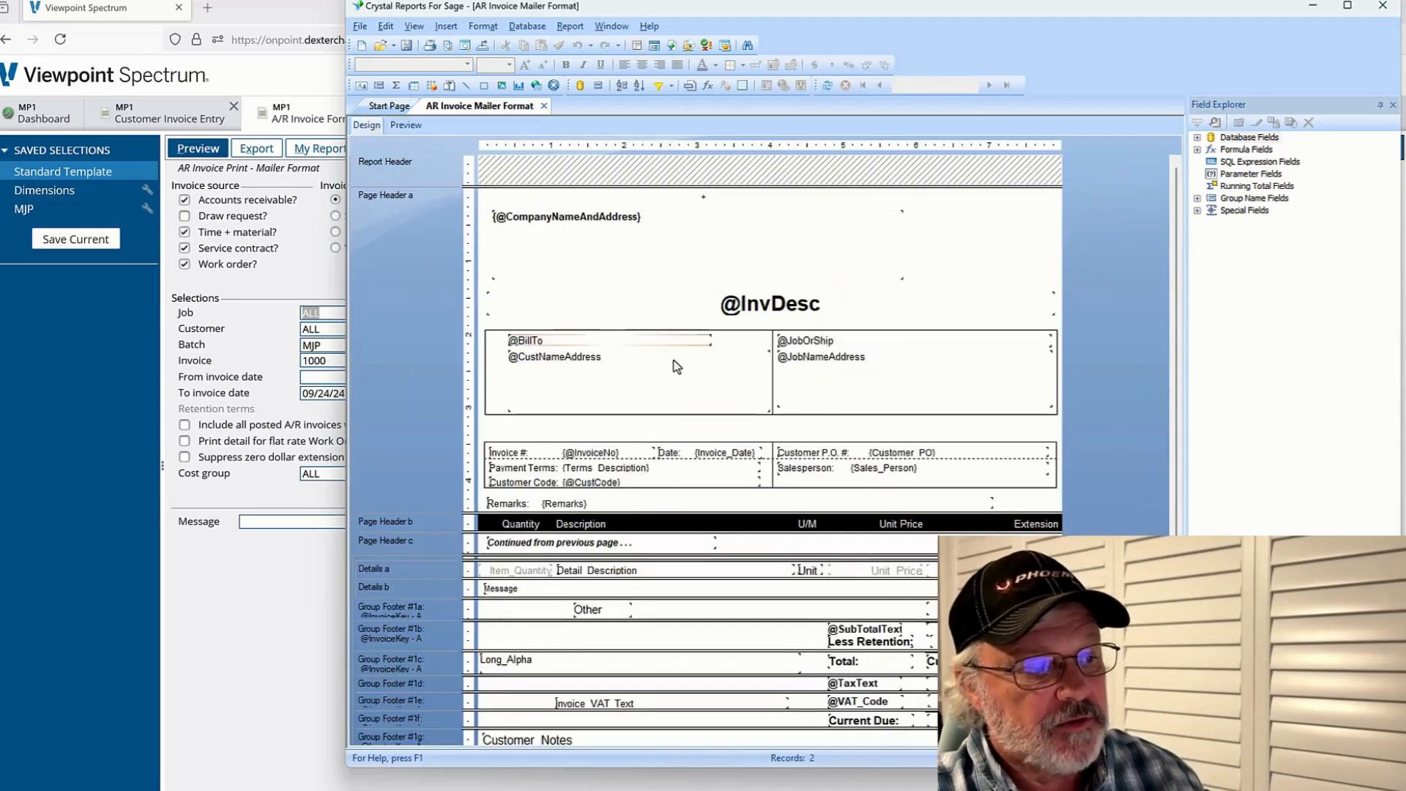
click(402, 124)
click(638, 333)
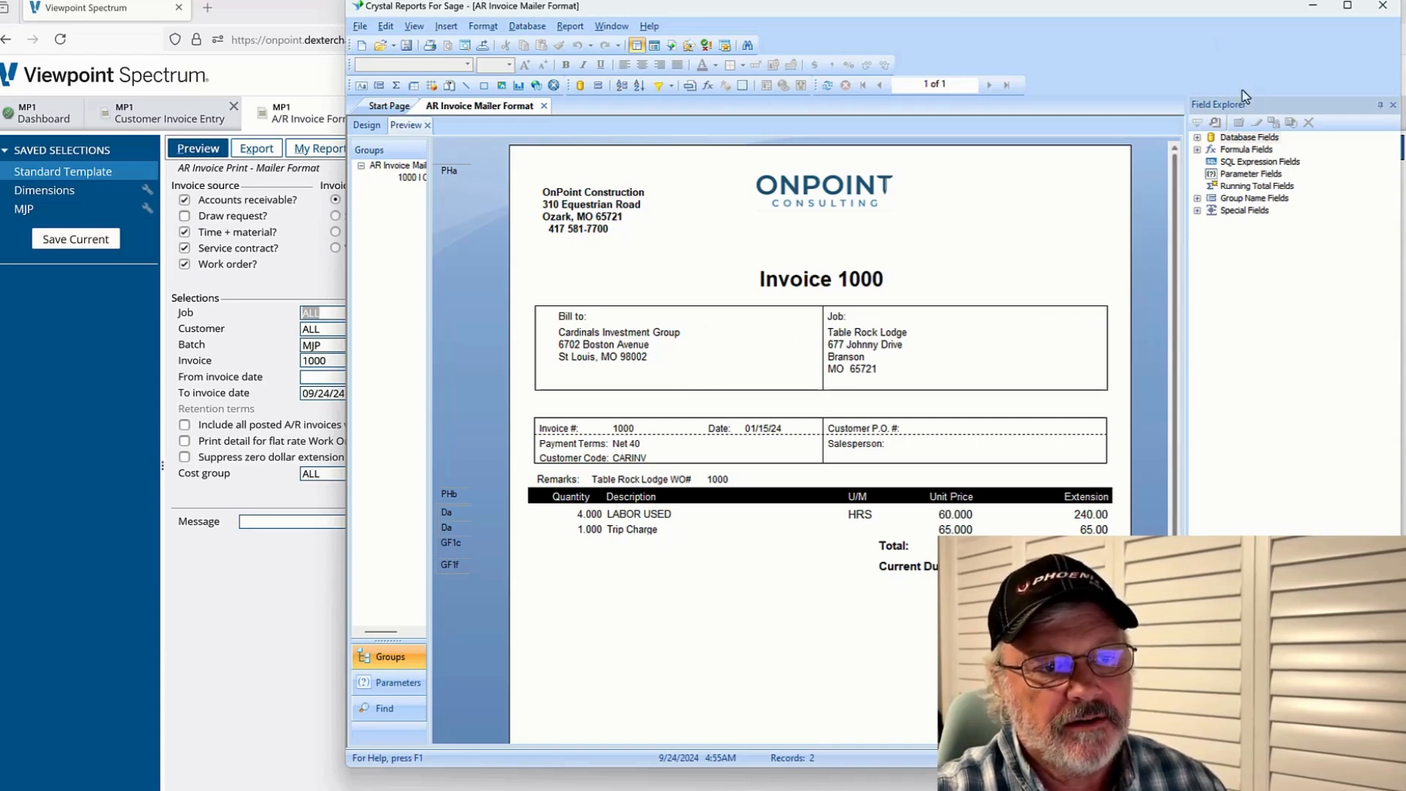
click(415, 27)
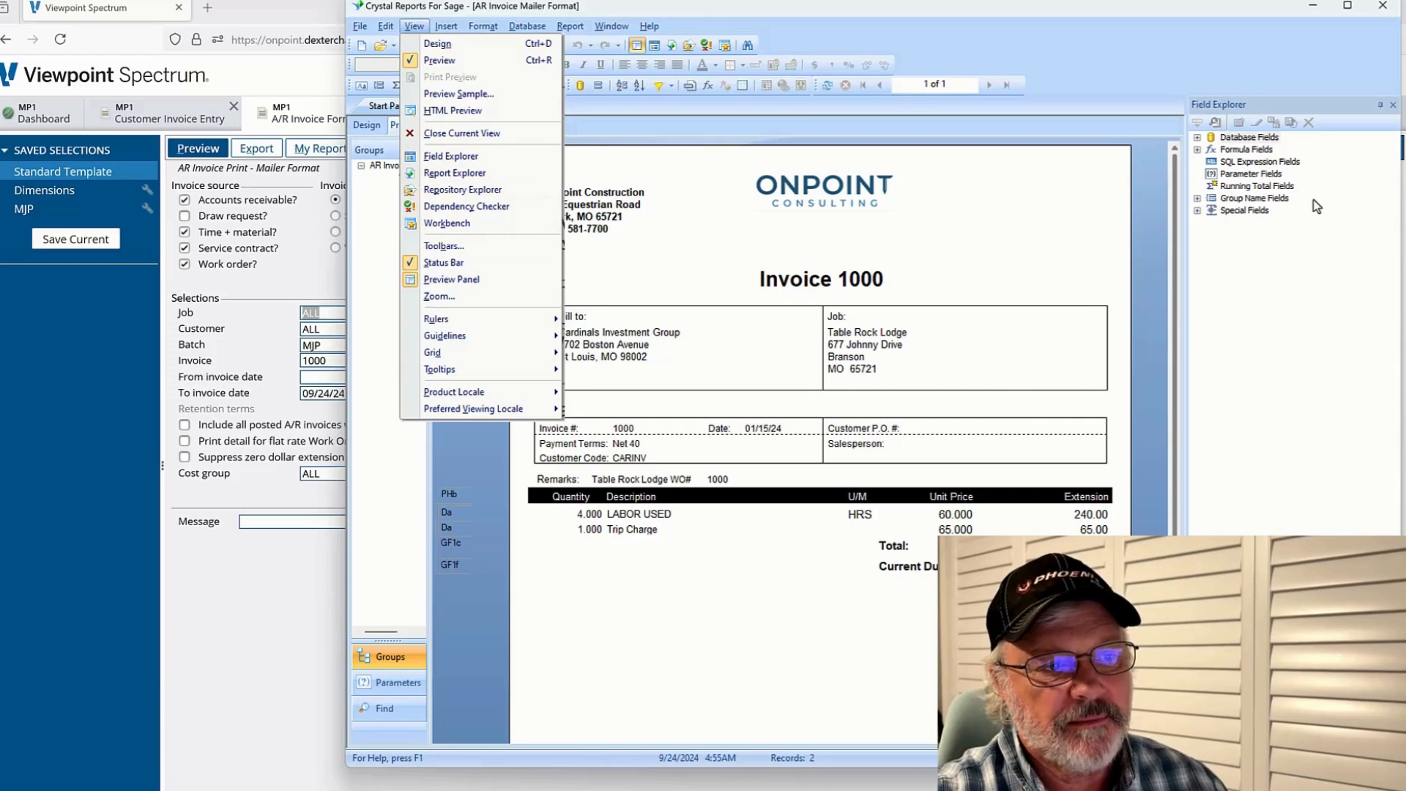
click(962, 346)
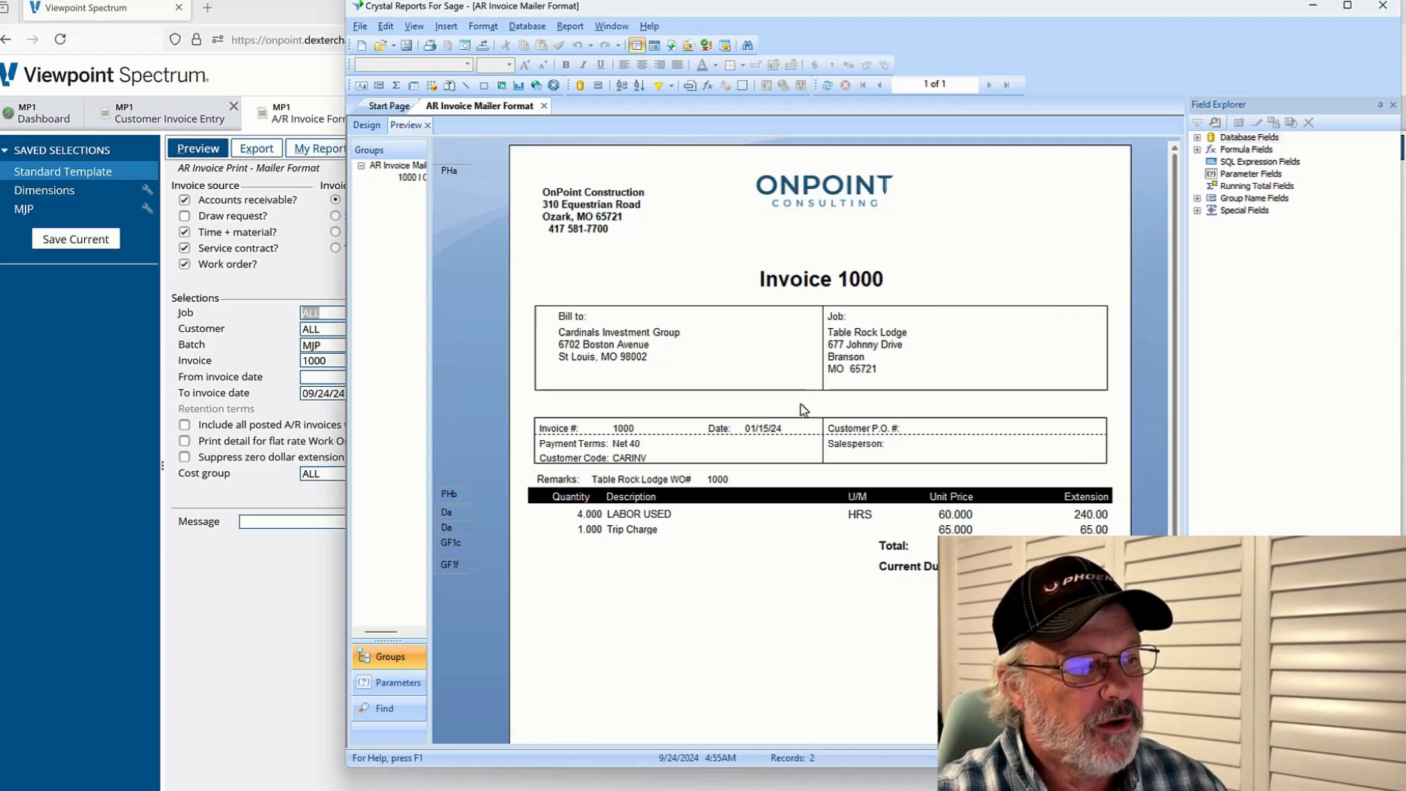
click(364, 129)
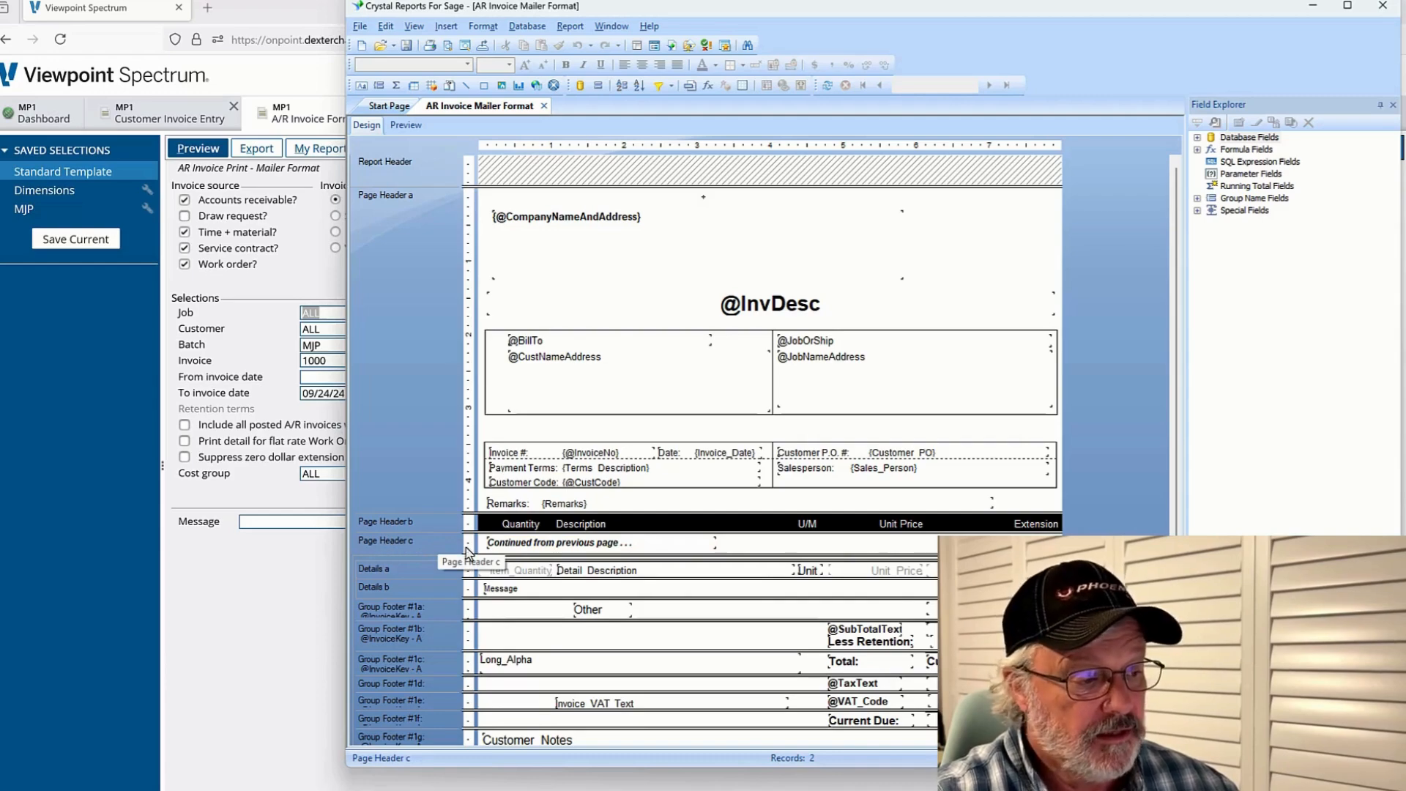
Inspect the Section Expert options for Page Header c on its Common, Paging and Color tabs
click(537, 549)
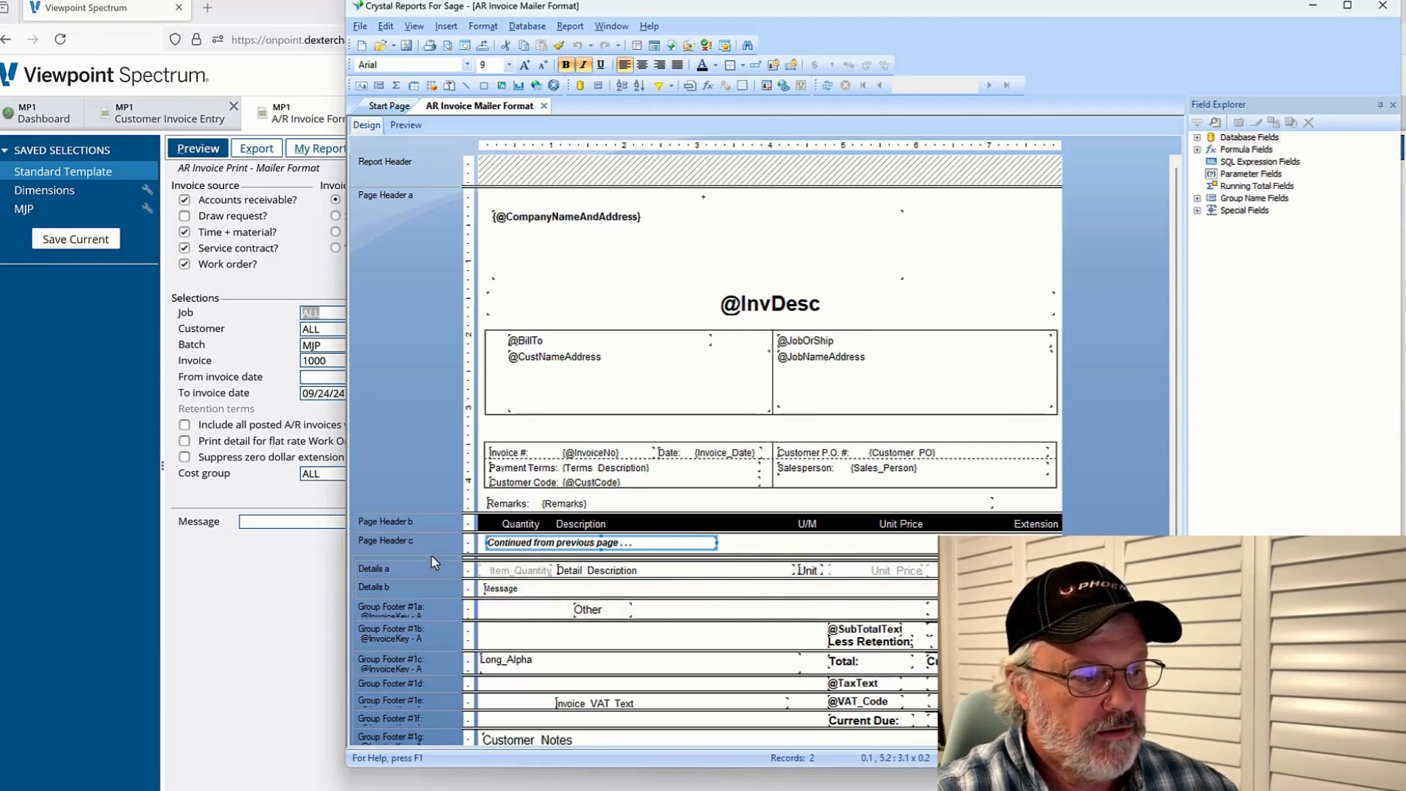
right_click(409, 549)
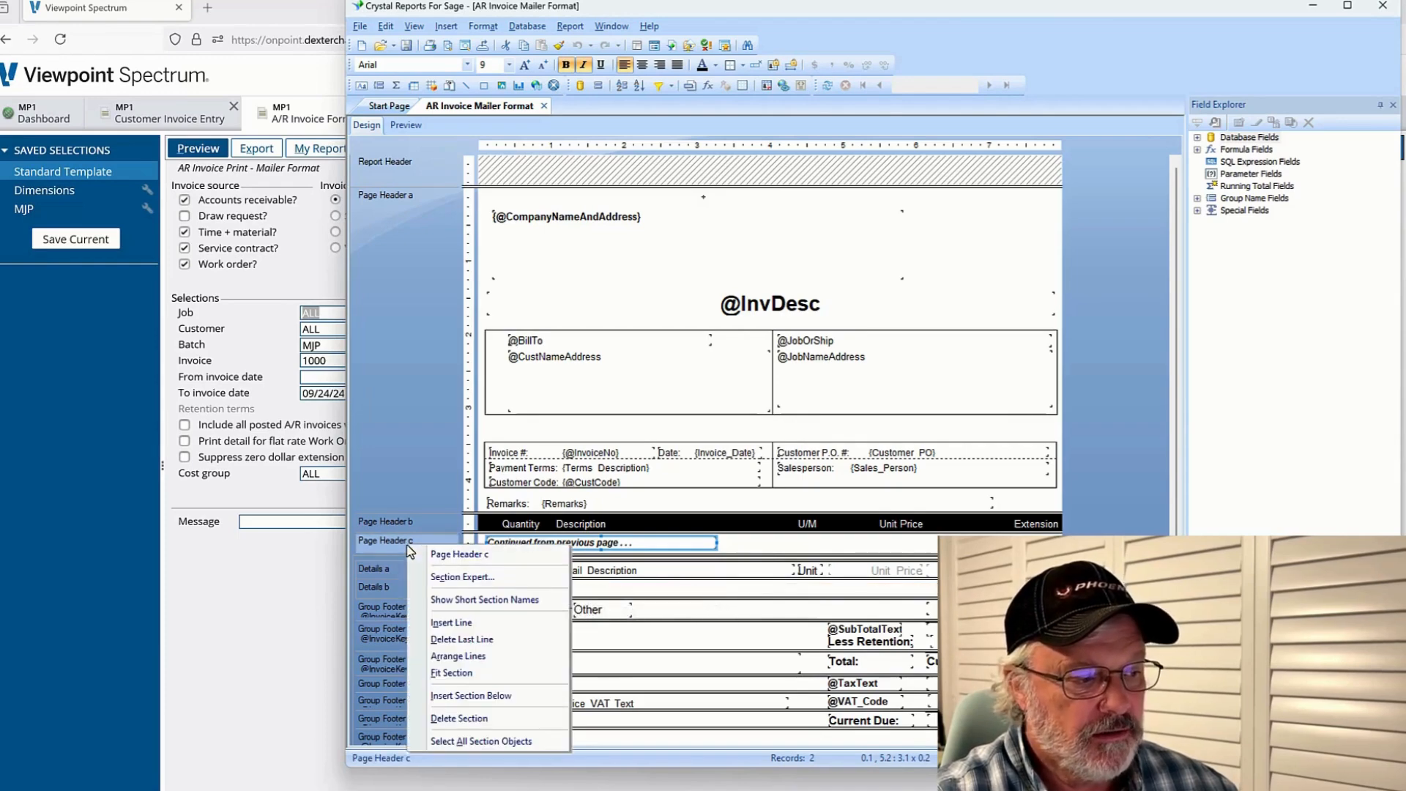
click(477, 577)
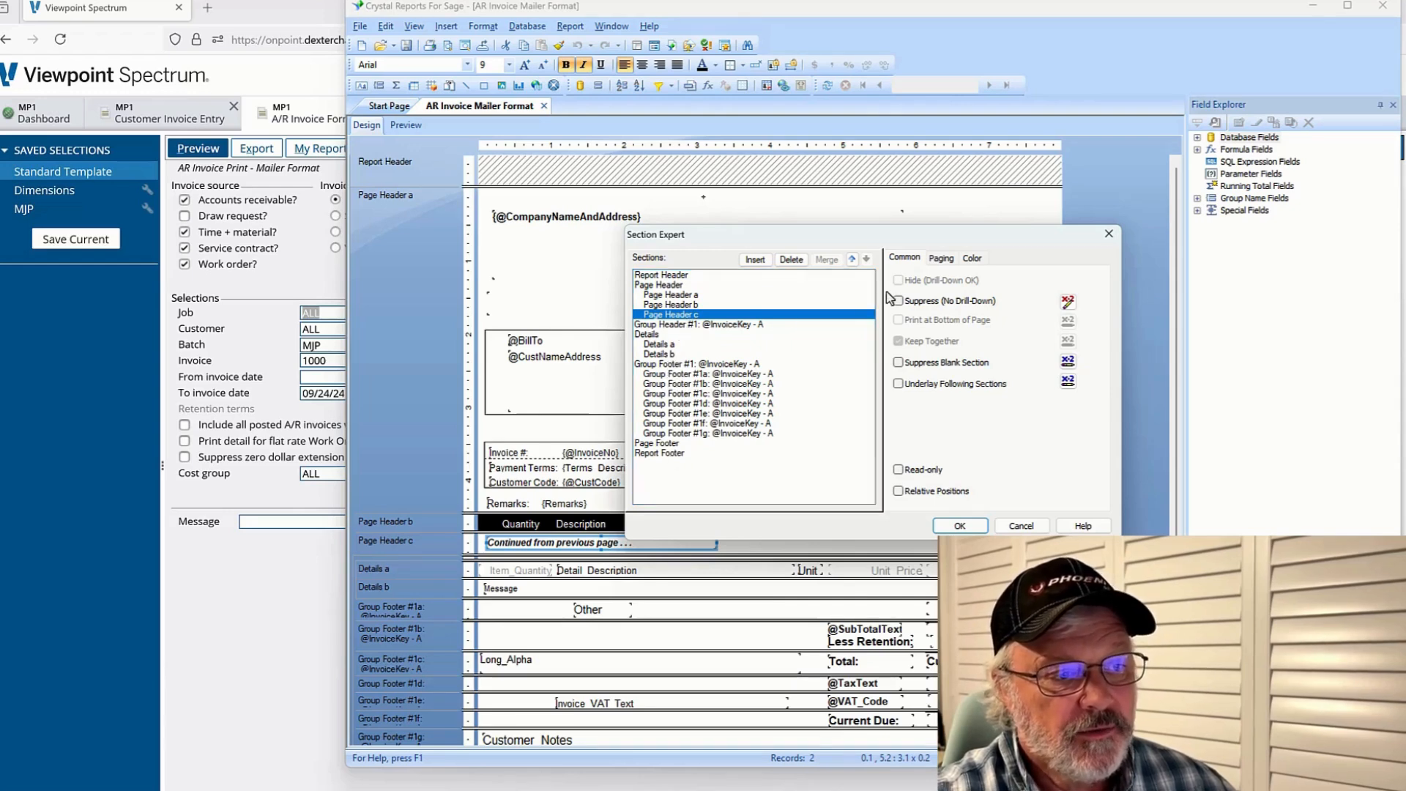
click(943, 261)
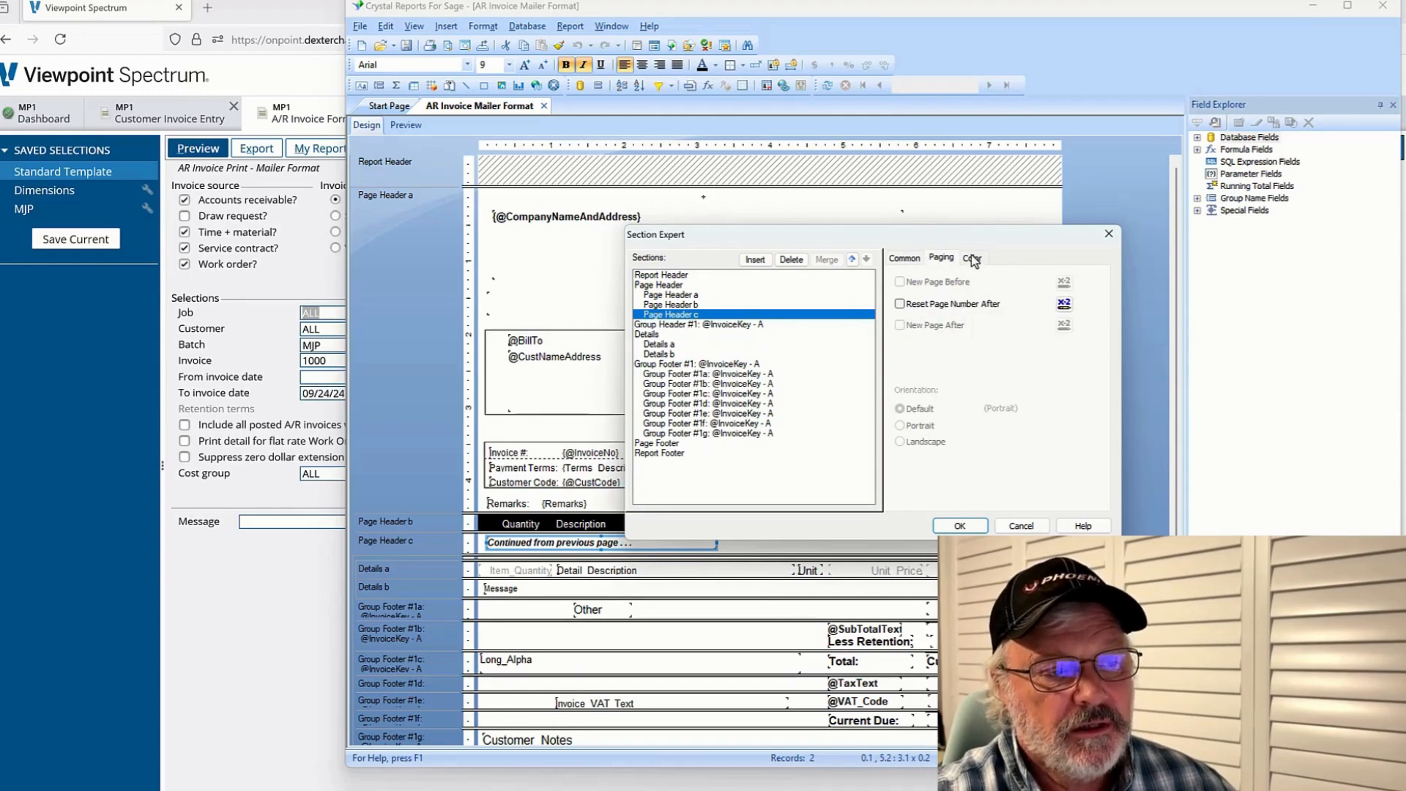
click(972, 259)
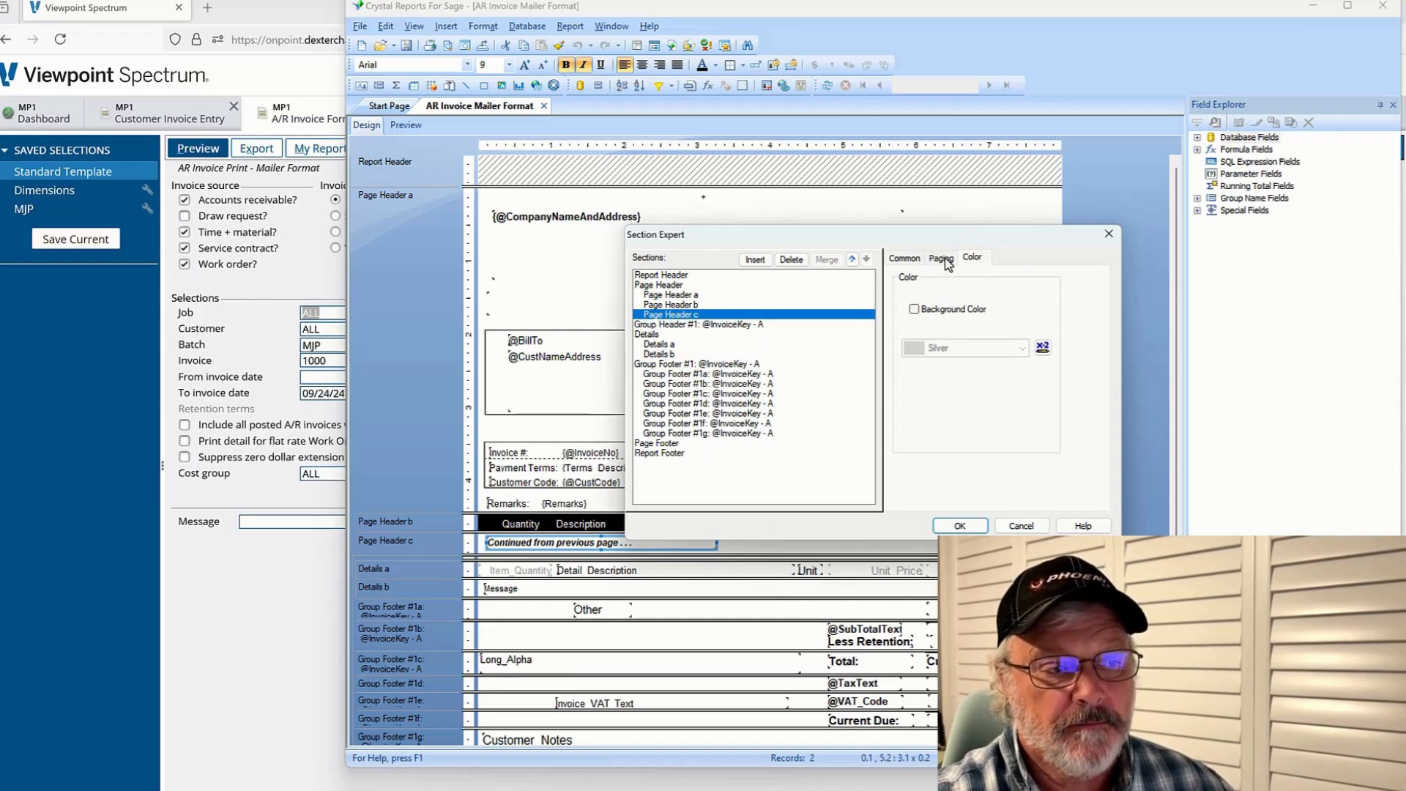
click(905, 259)
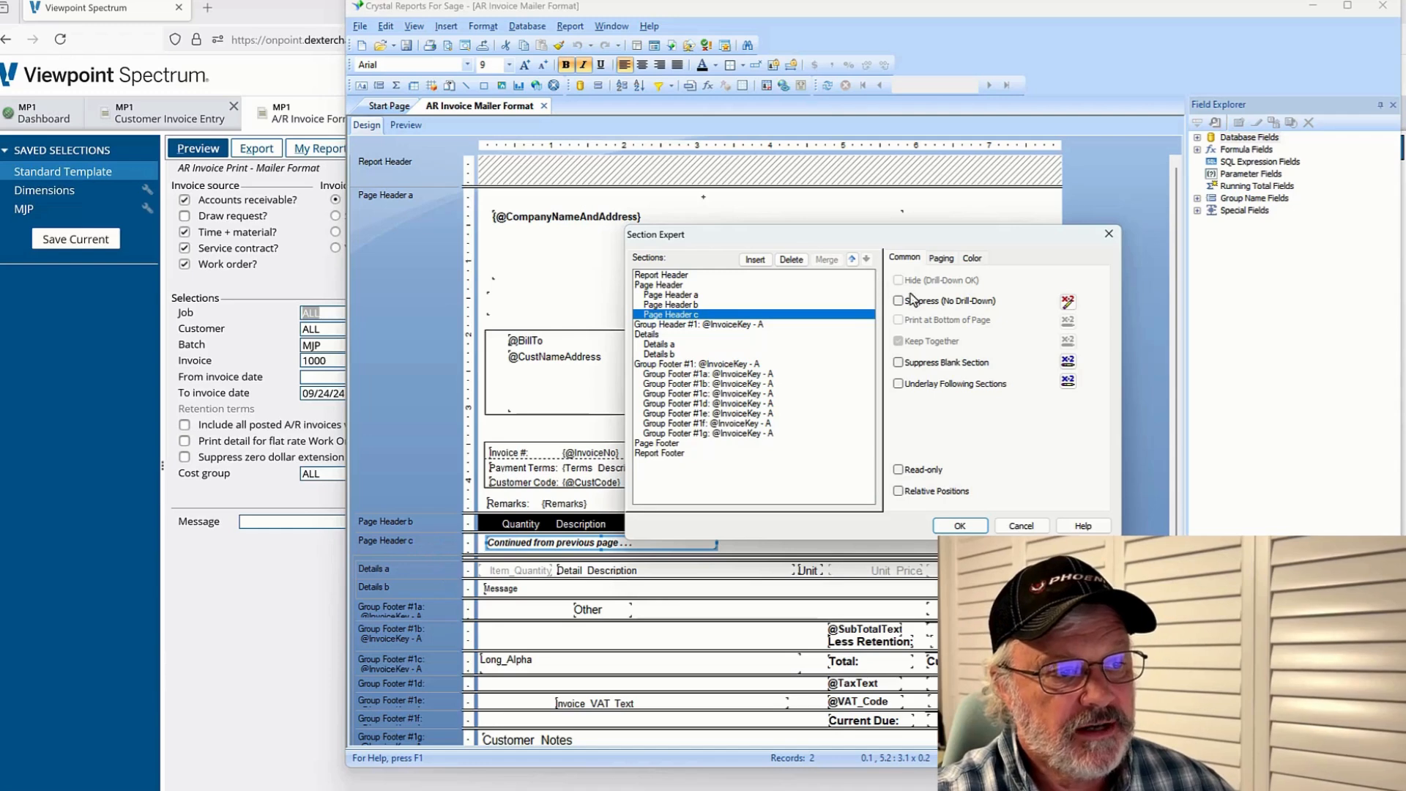
drag(939, 244, 1100, 122)
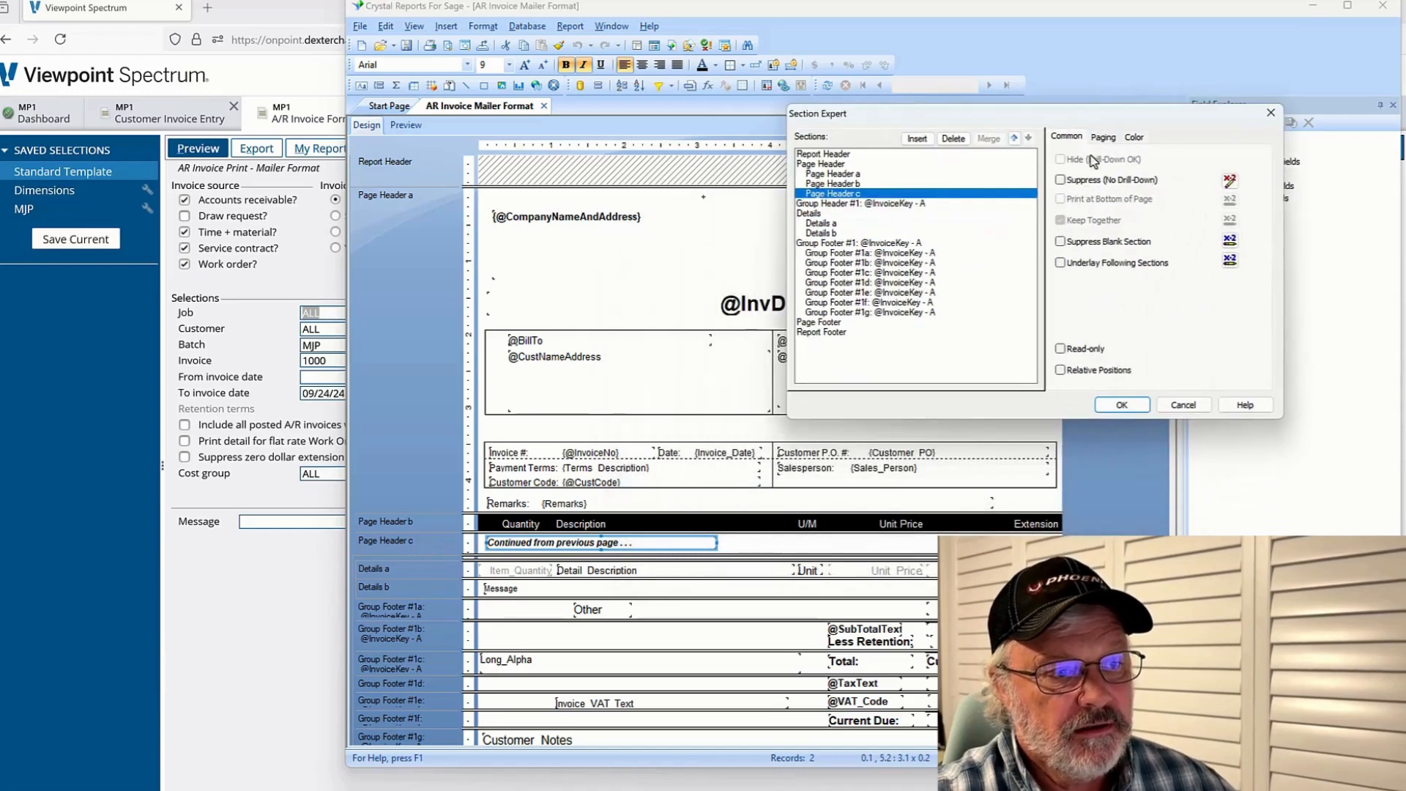
click(1060, 180)
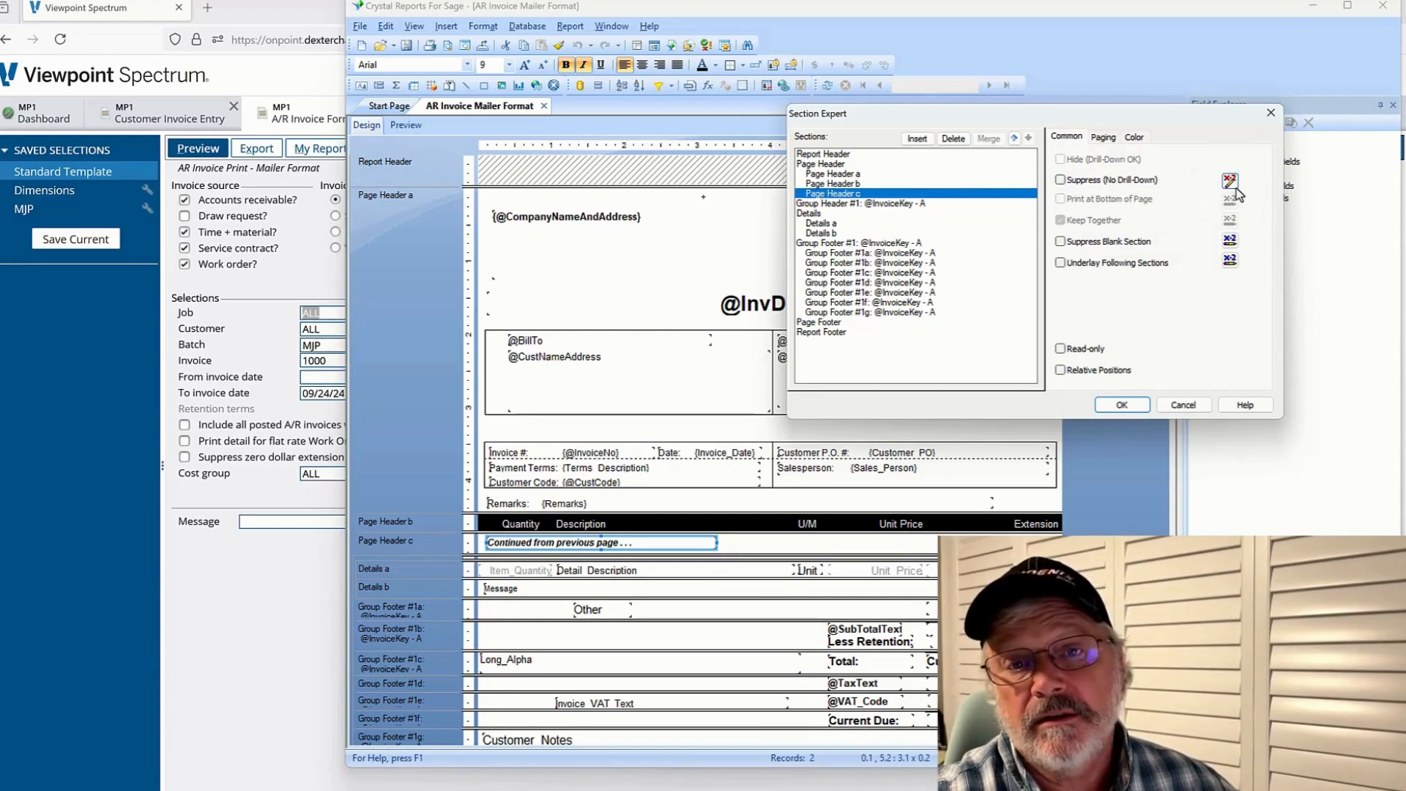
Open the suppress formula for Page Header c, browse the Date and Time functions, and close without changes
click(1229, 181)
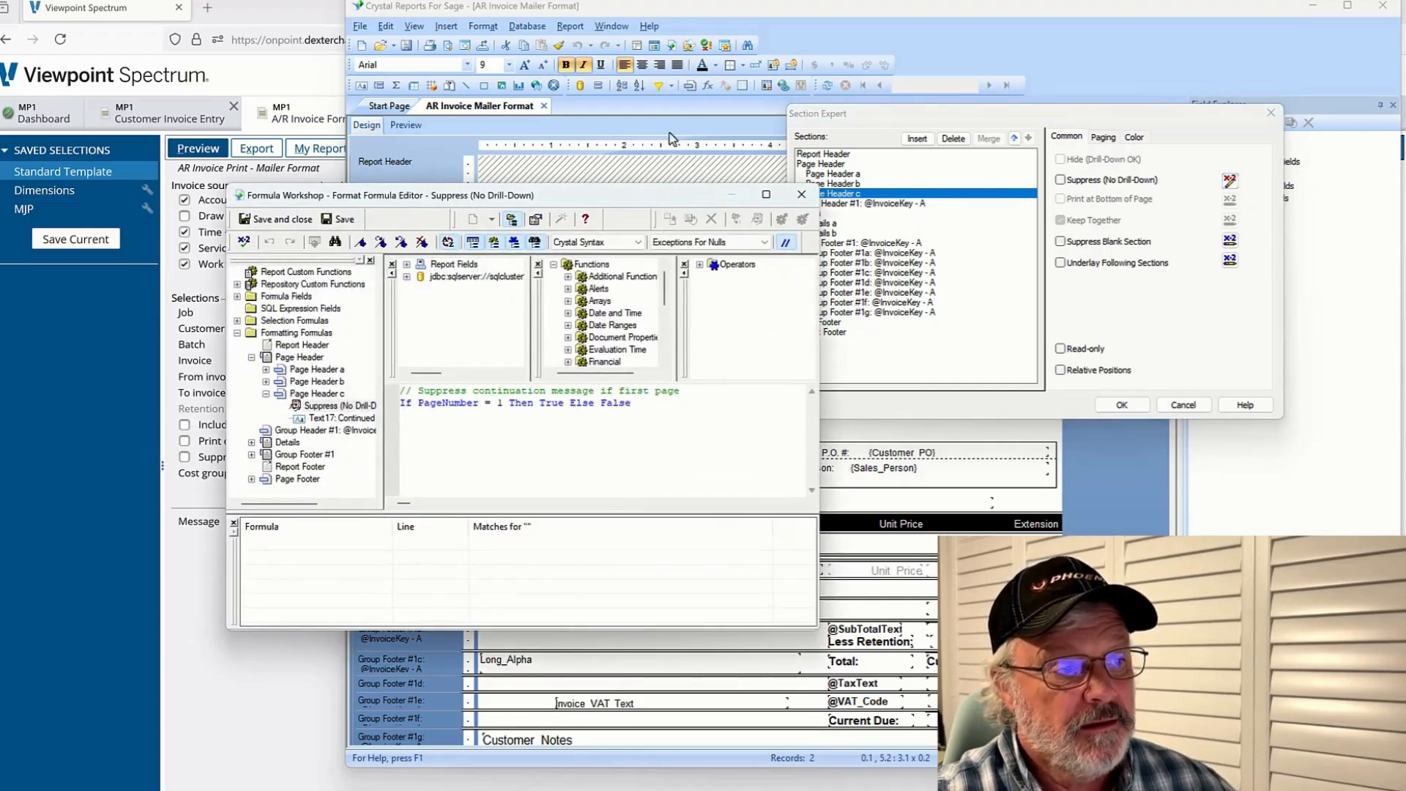
drag(646, 197, 651, 41)
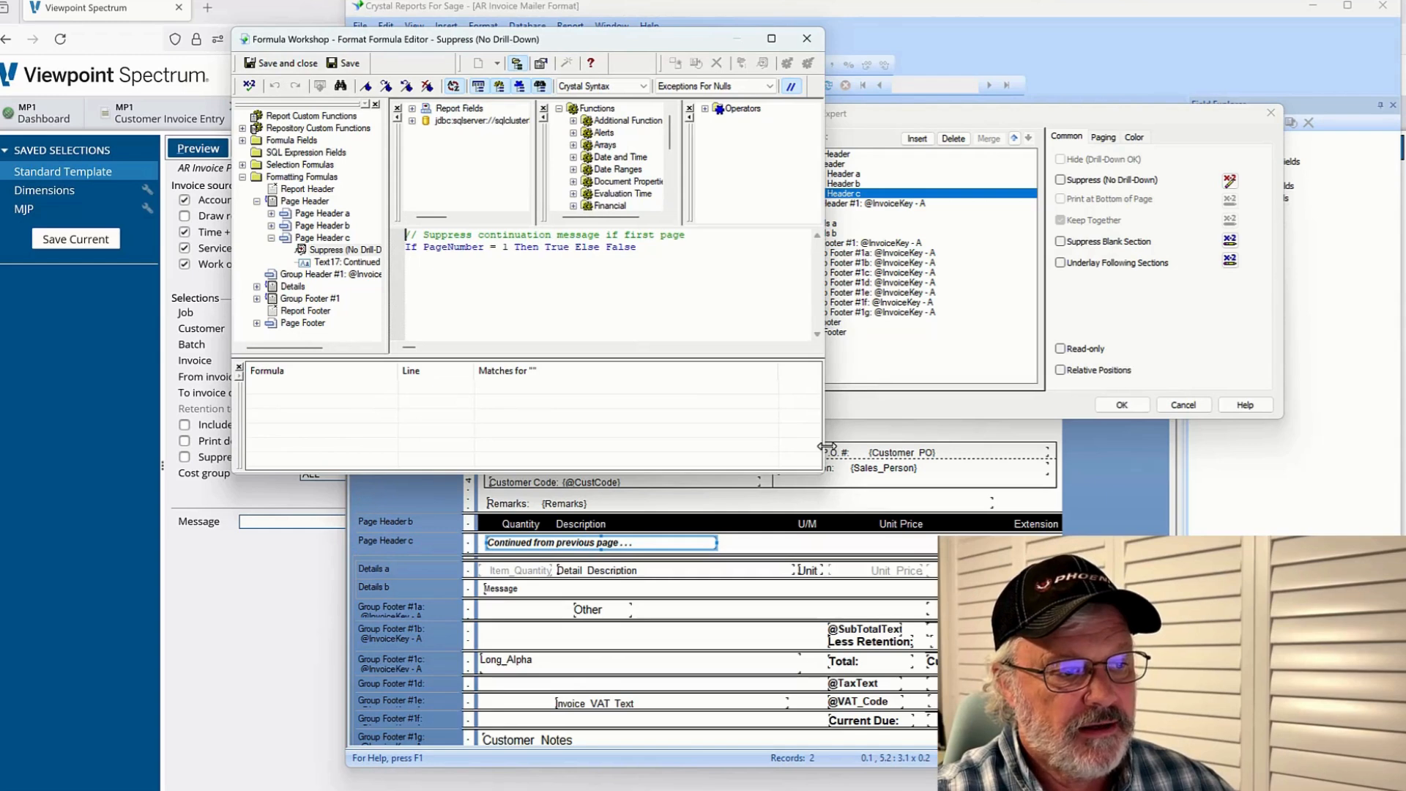
drag(827, 446, 1234, 448)
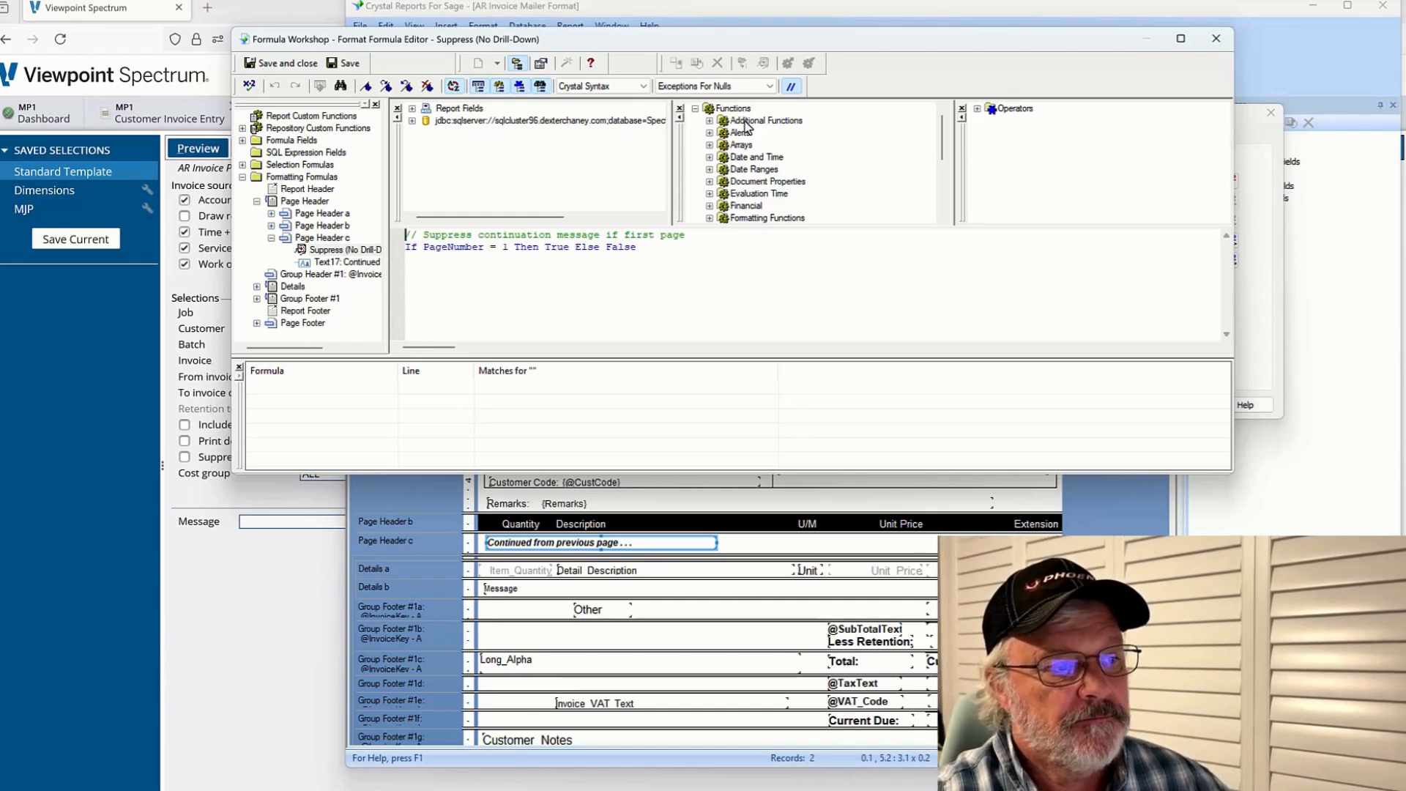
double_click(754, 156)
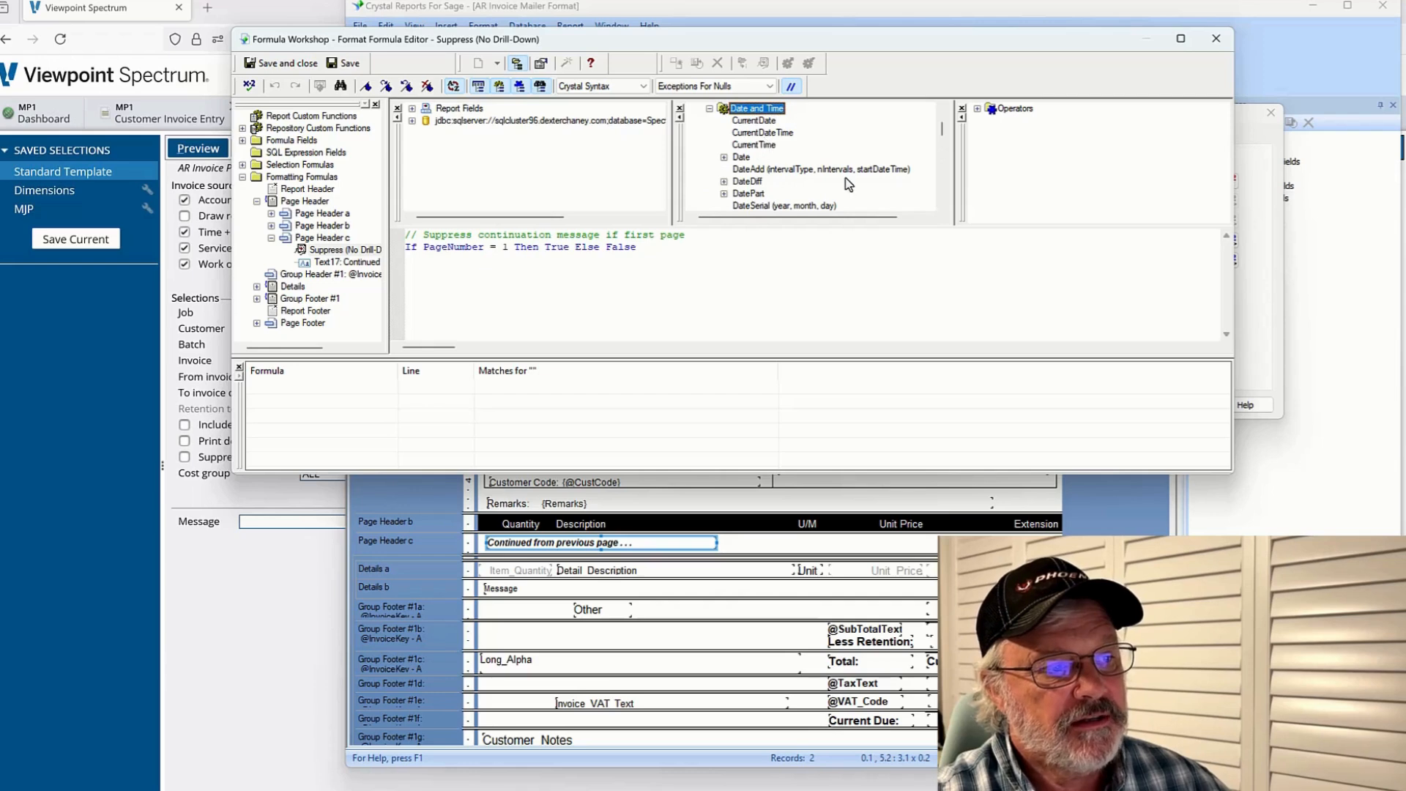
scroll(806, 195, down, 2)
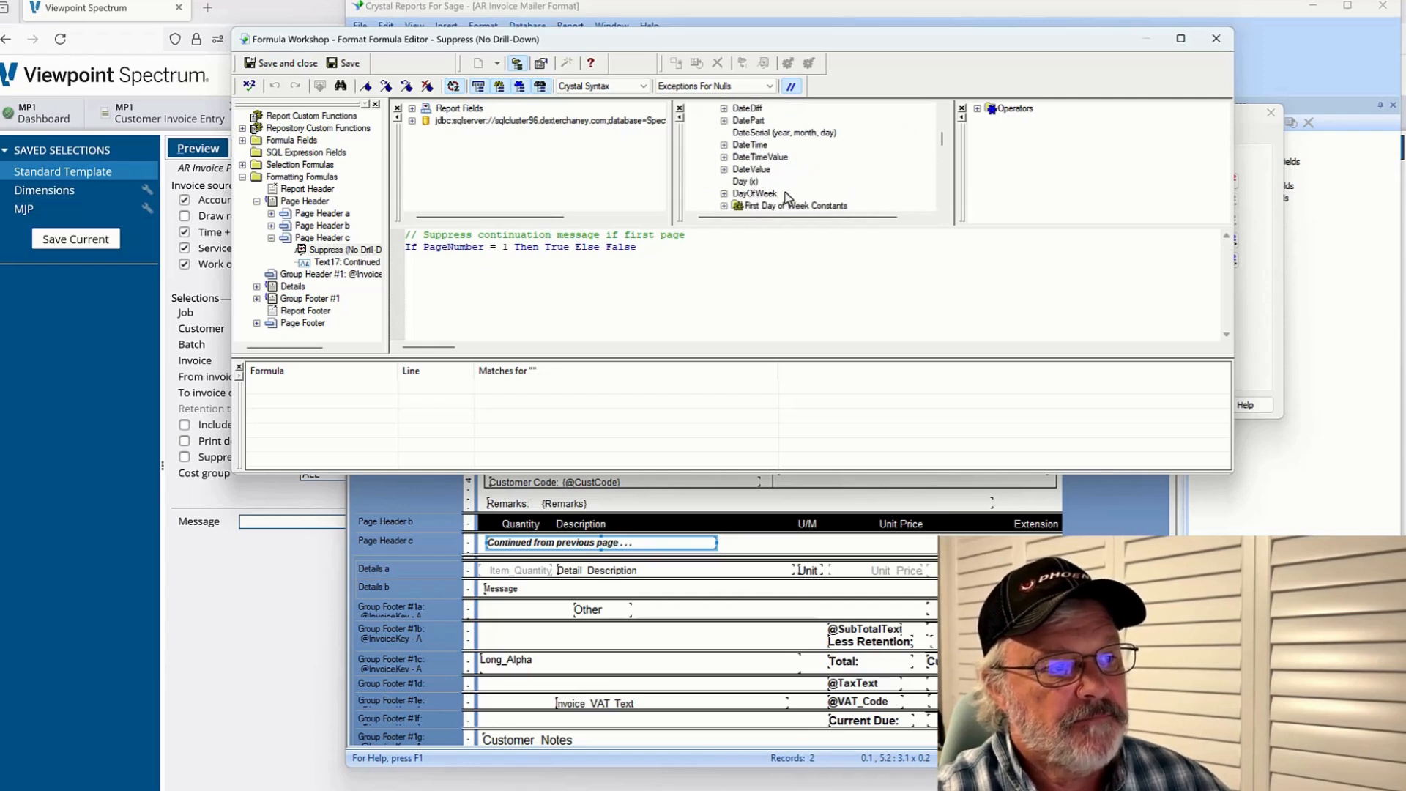
drag(942, 139, 943, 122)
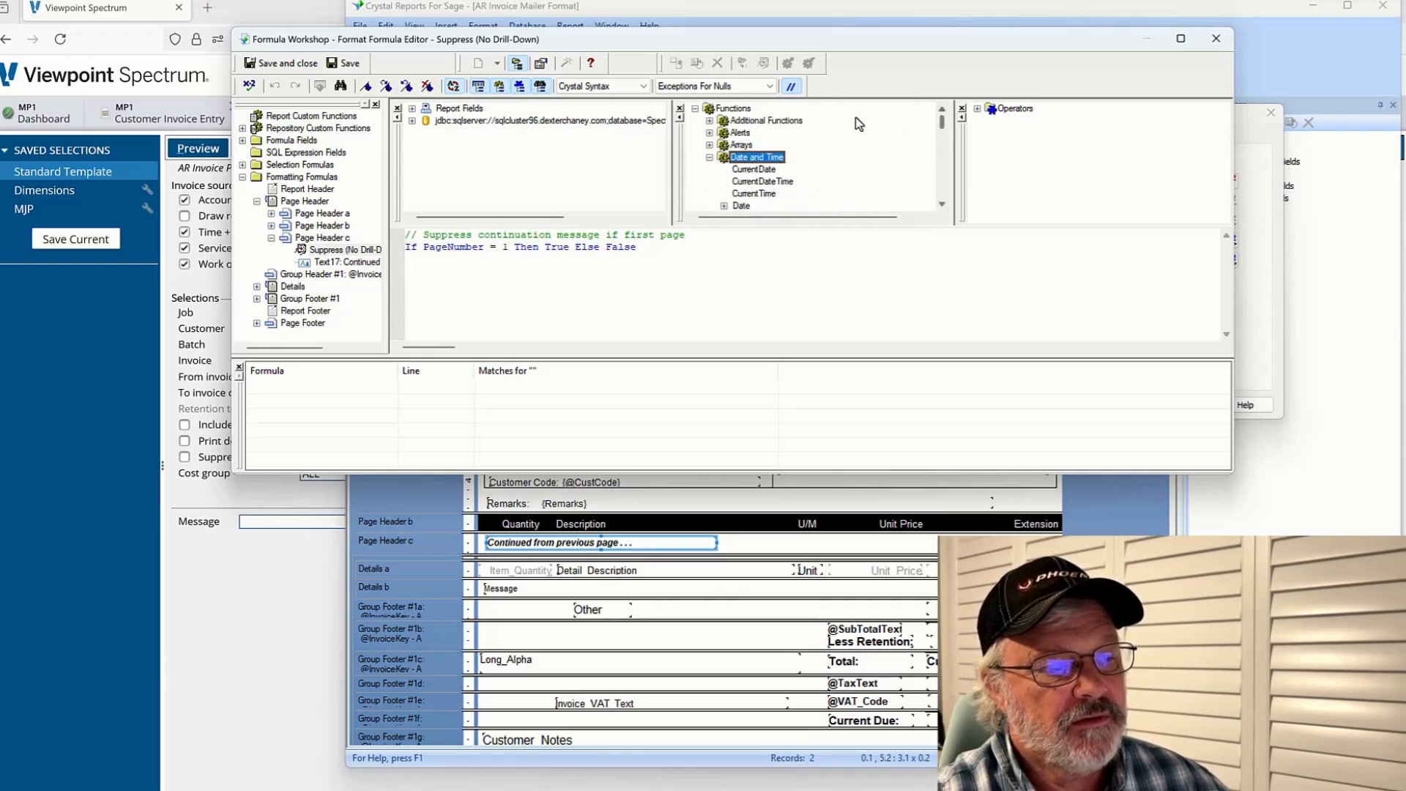
click(709, 157)
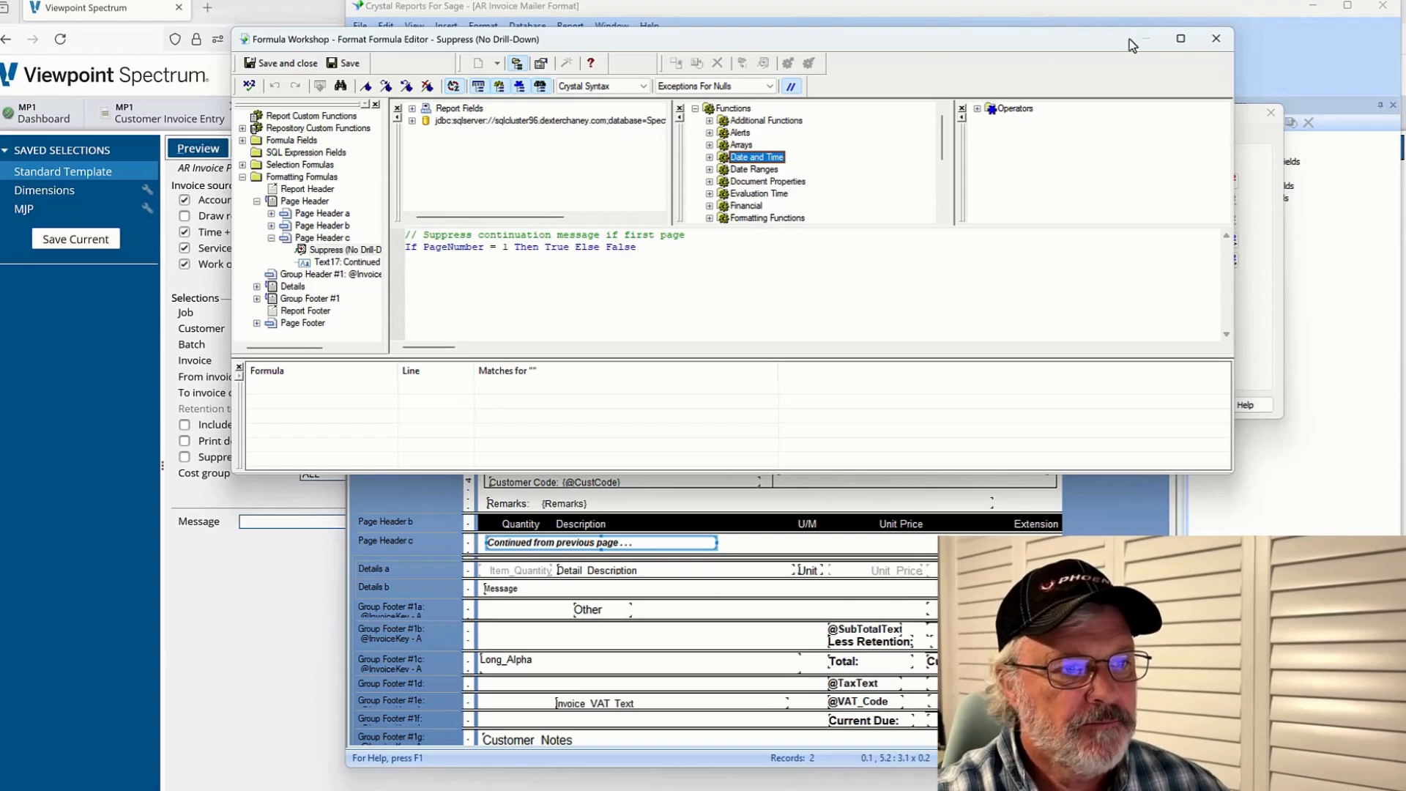
click(1217, 40)
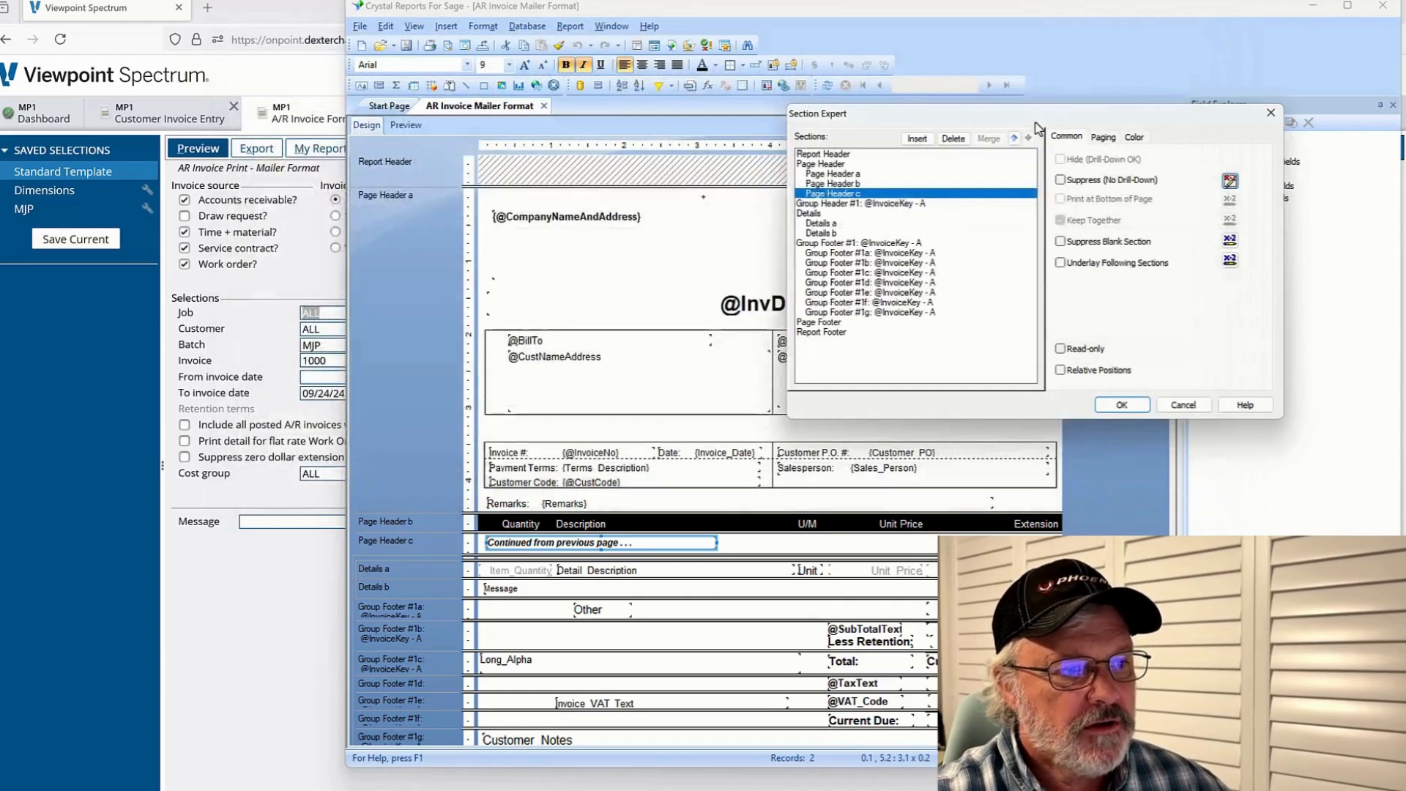
click(1183, 404)
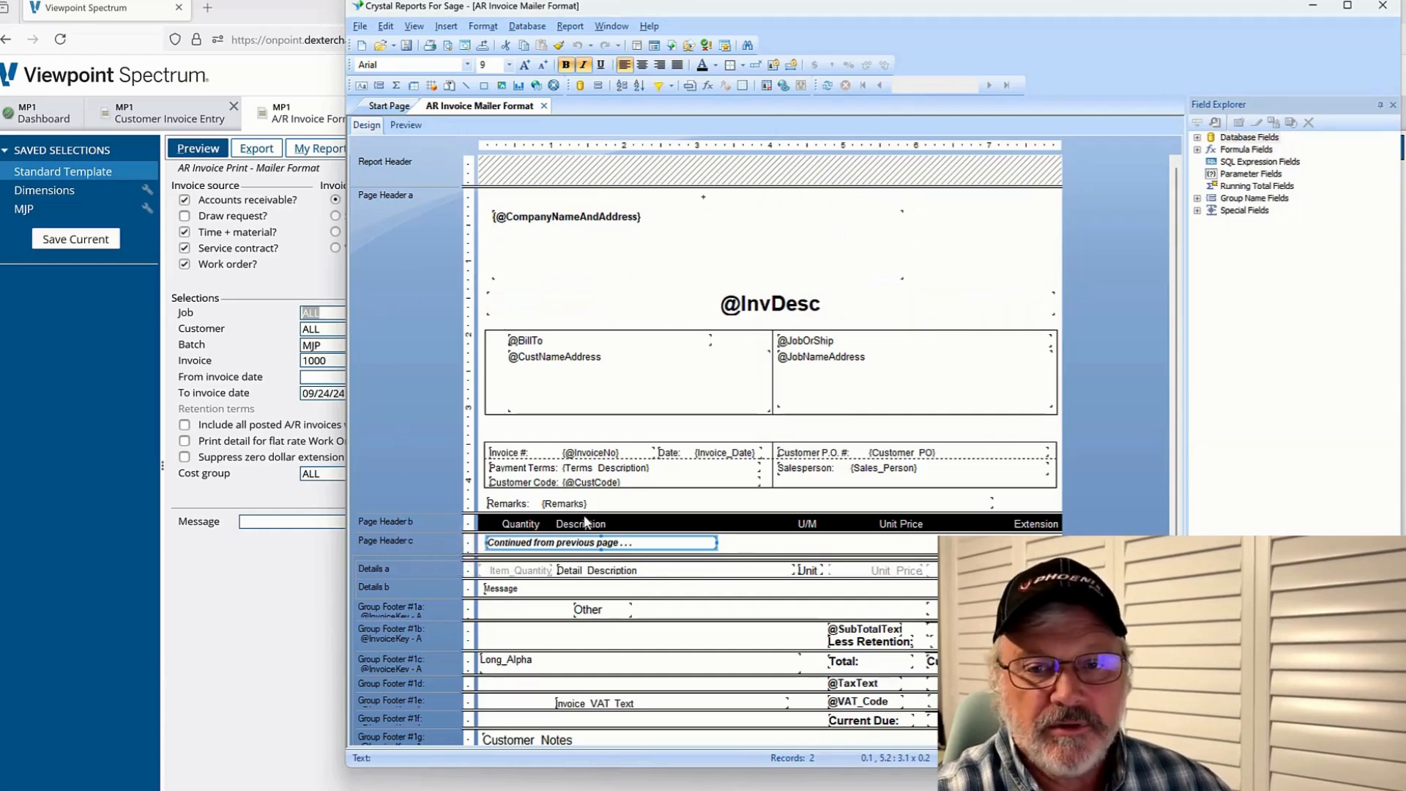
Reopen the Section Expert, select Page Header c, and cancel the dialog
right_click(405, 529)
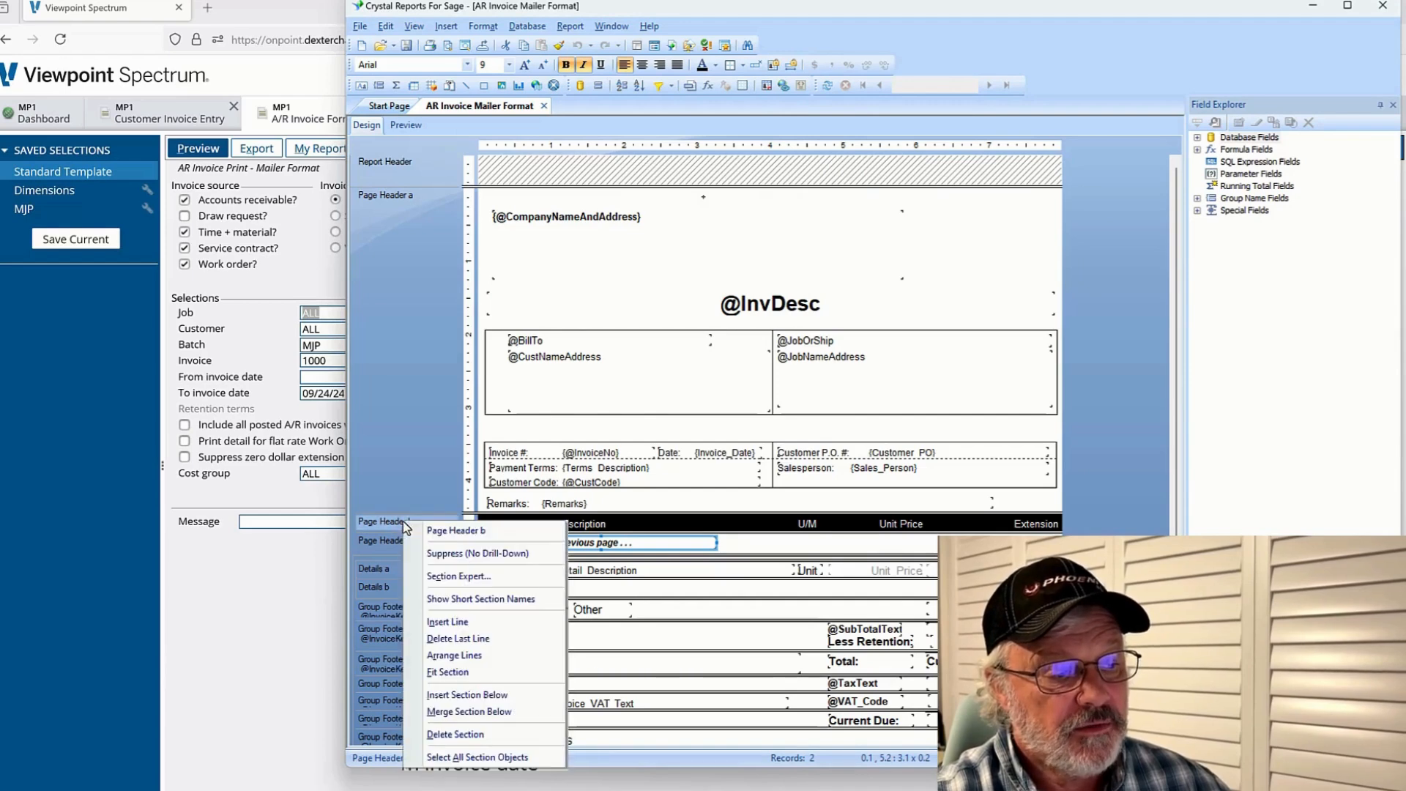
right_click(382, 551)
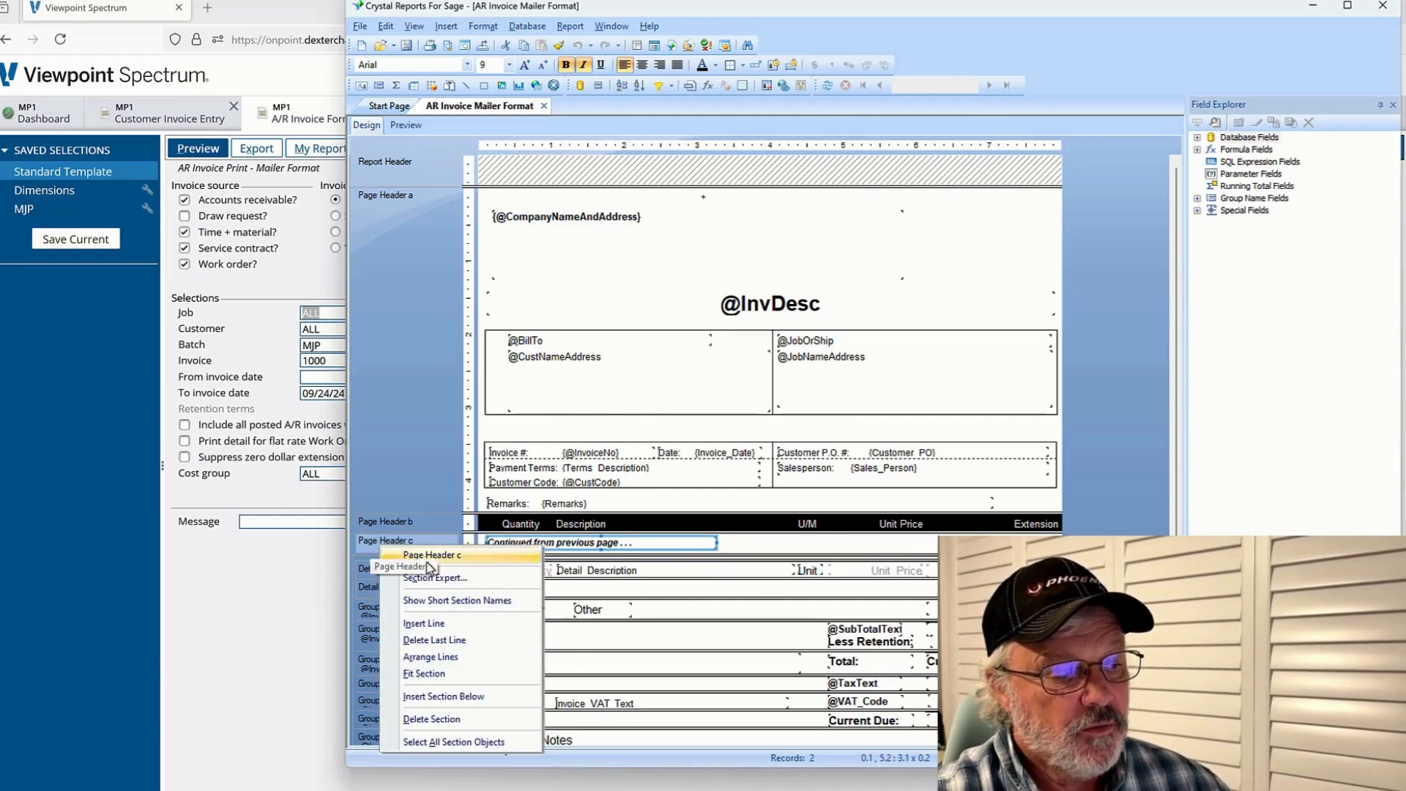
click(437, 580)
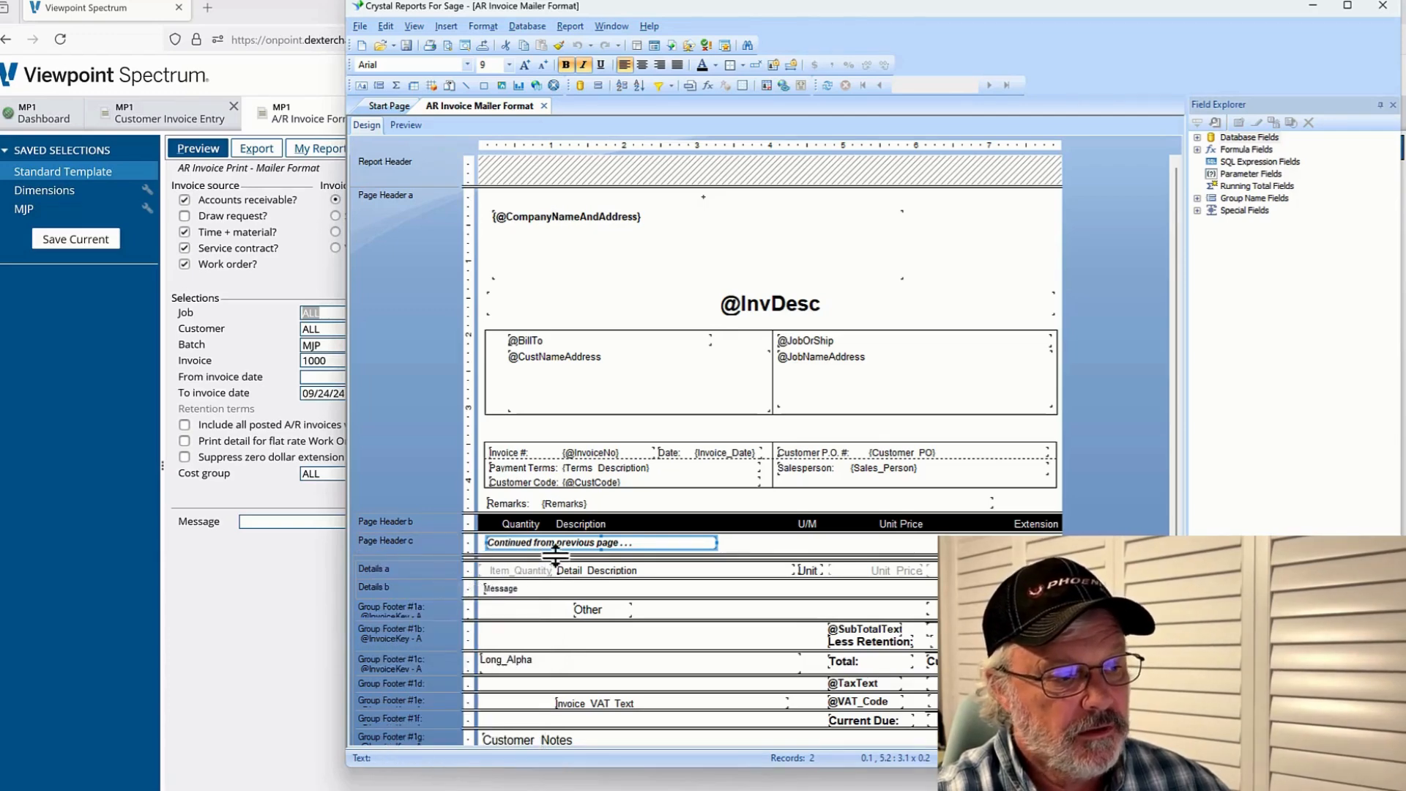
right_click(734, 554)
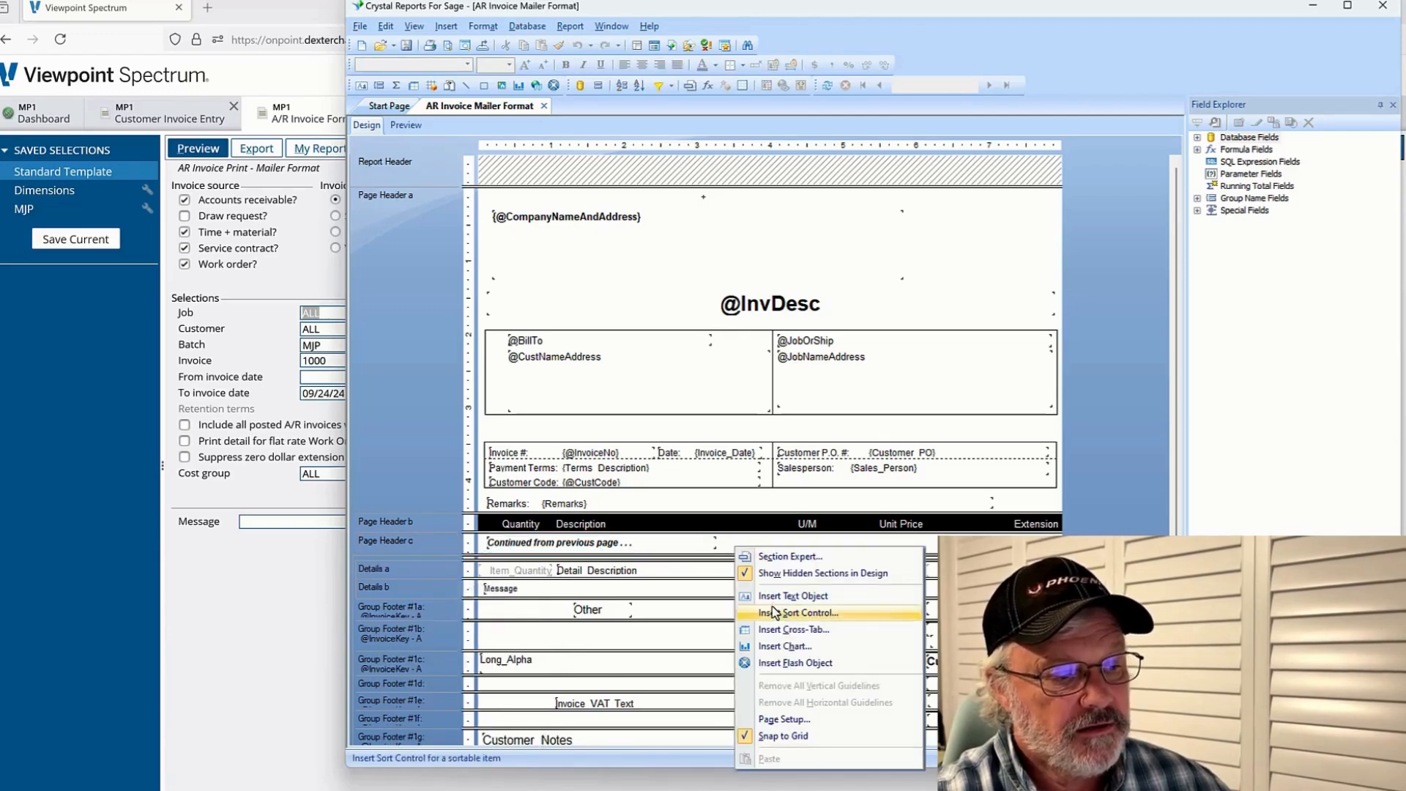
click(767, 557)
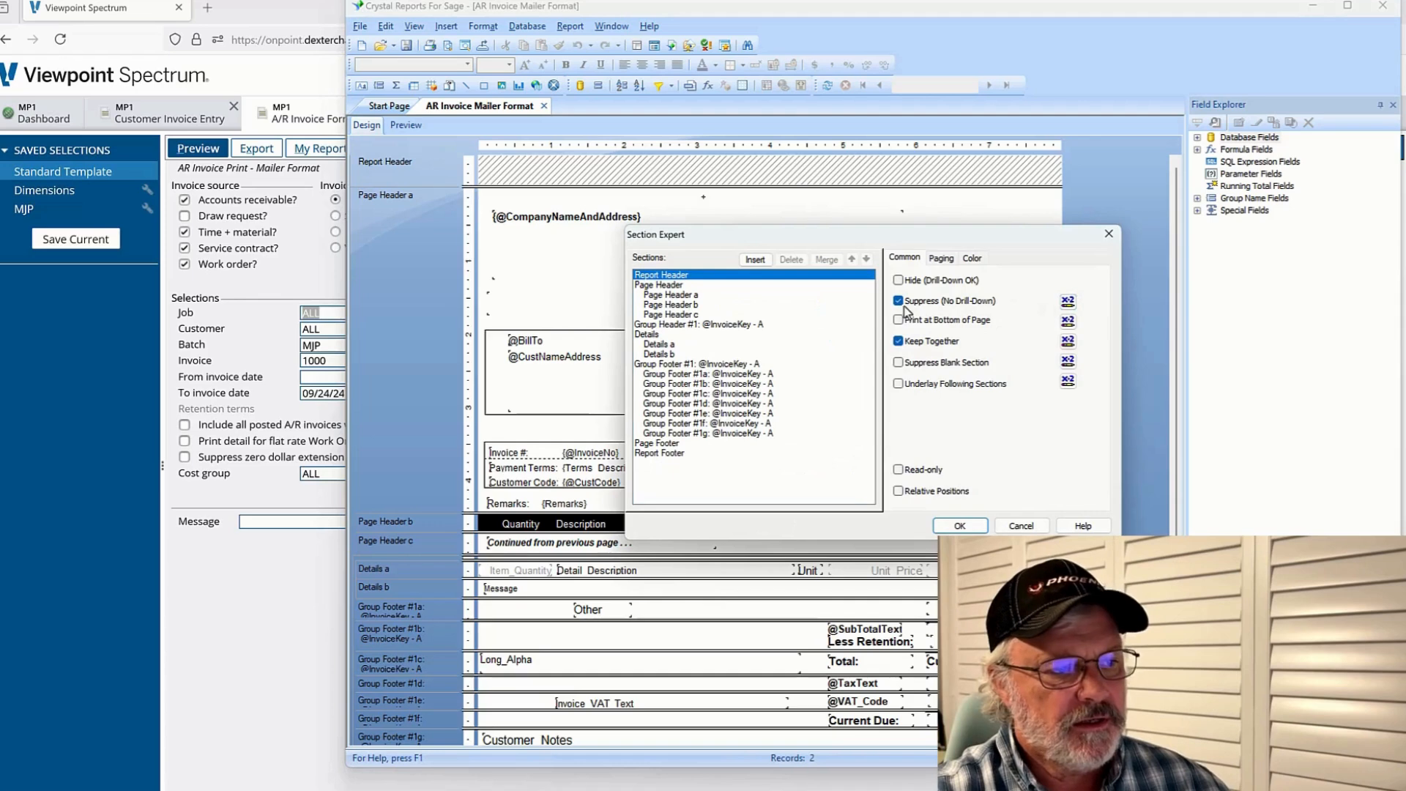
click(689, 314)
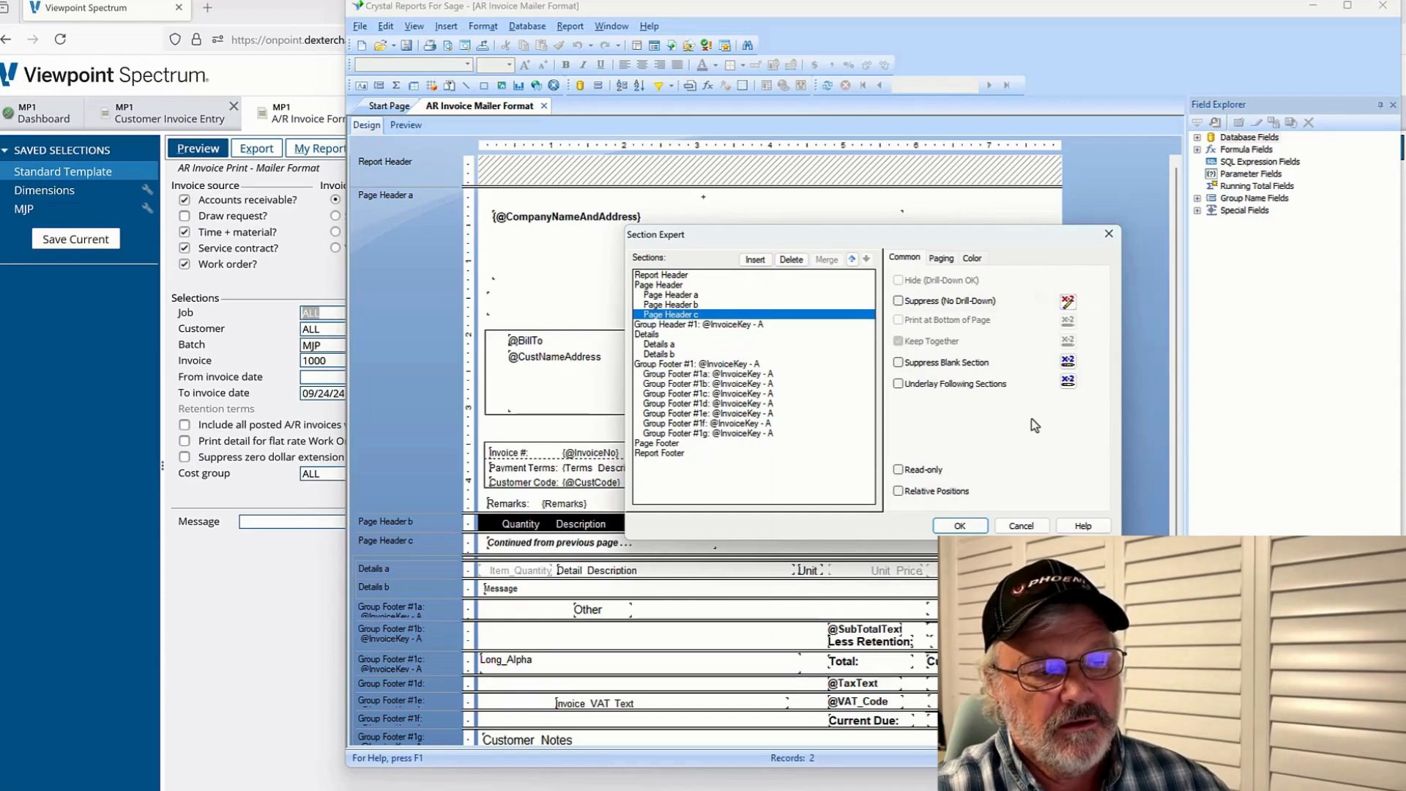
click(1020, 526)
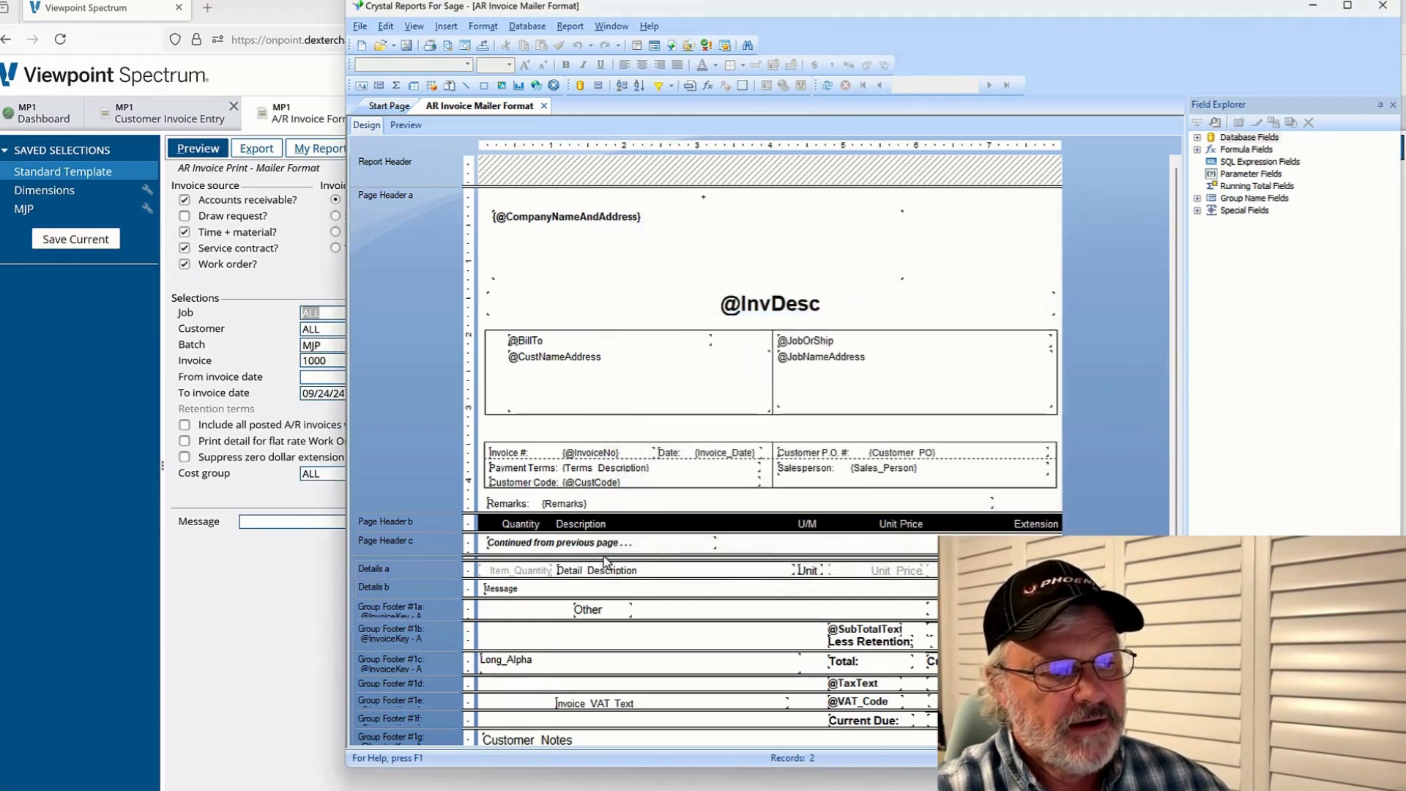
Select the 'Continued from previous page' text and switch to the PowerPoint presentation
click(579, 543)
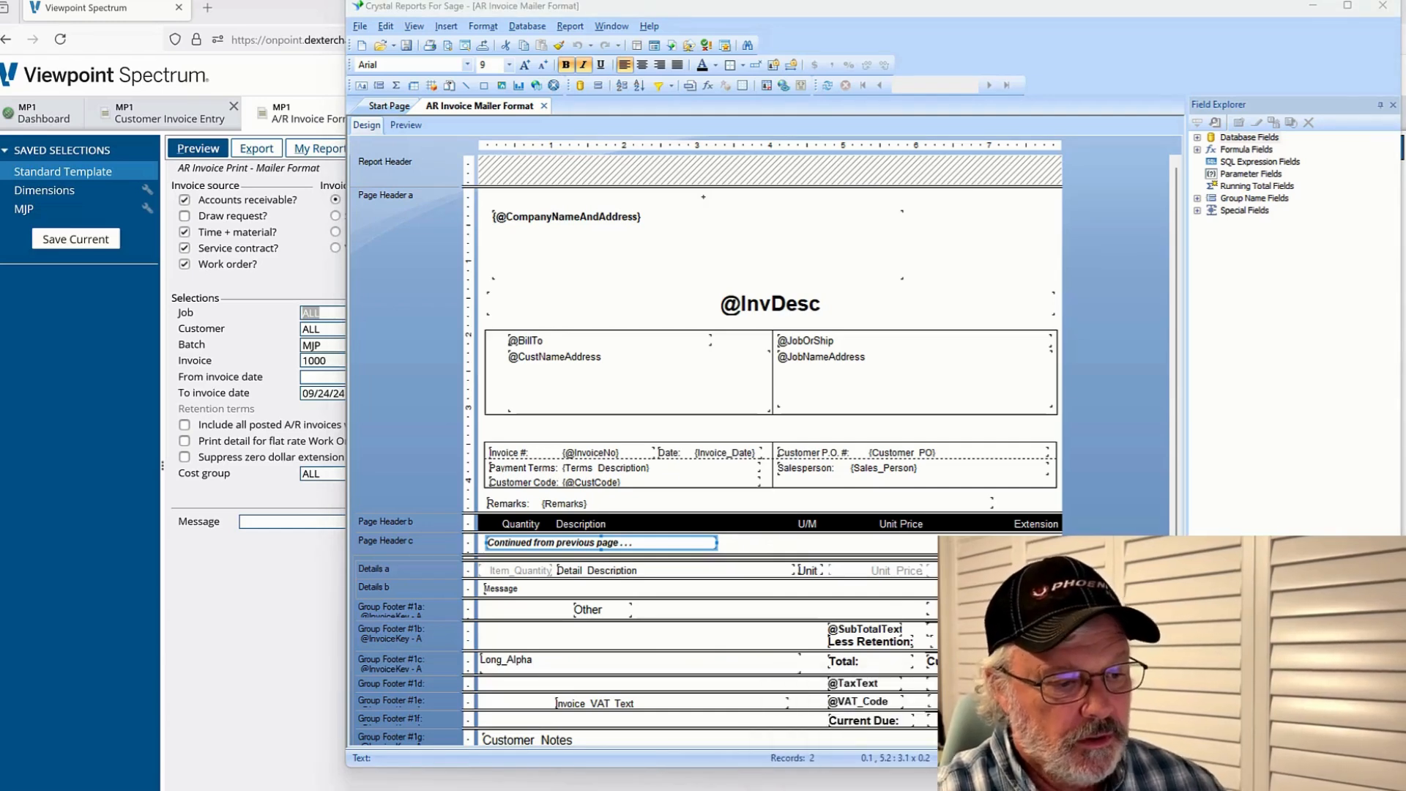
click(886, 788)
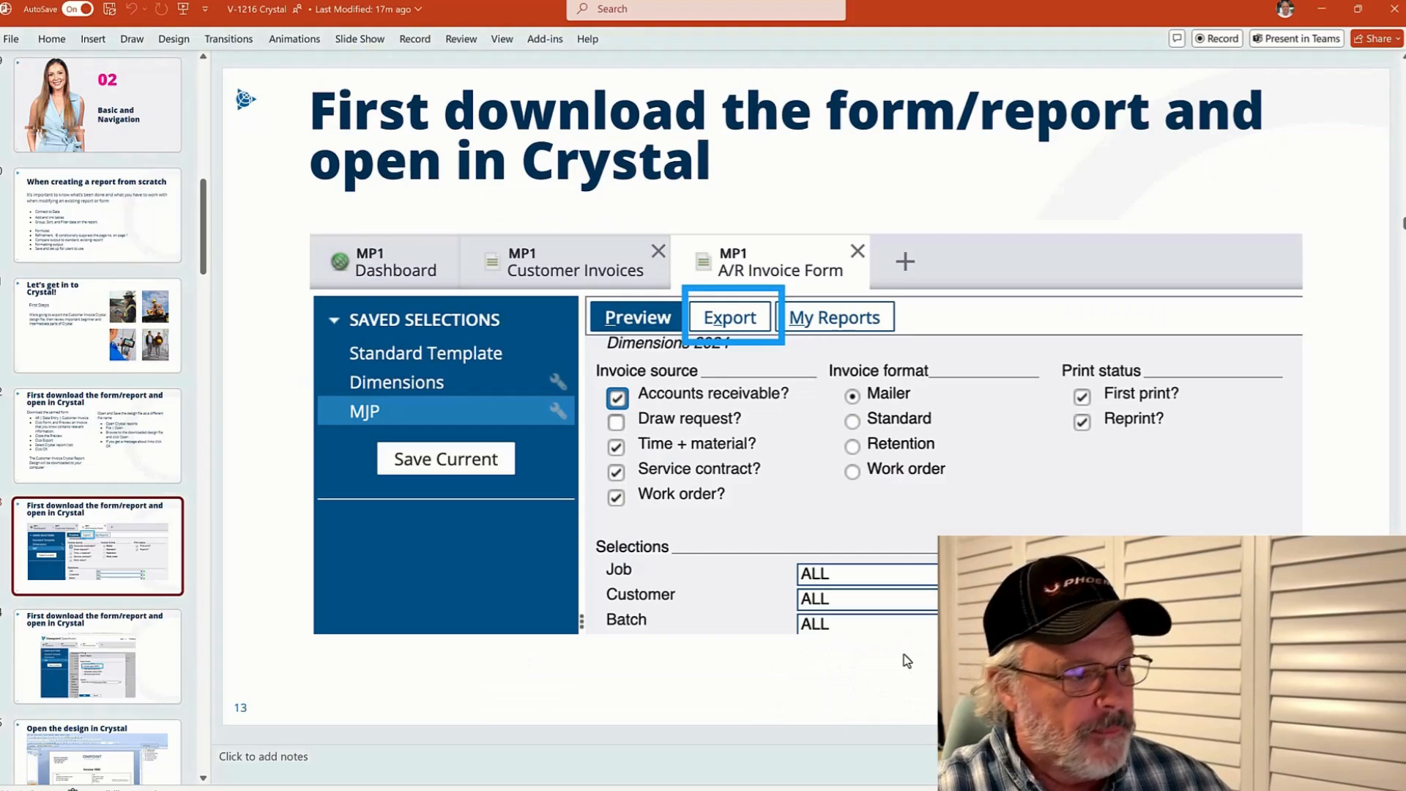
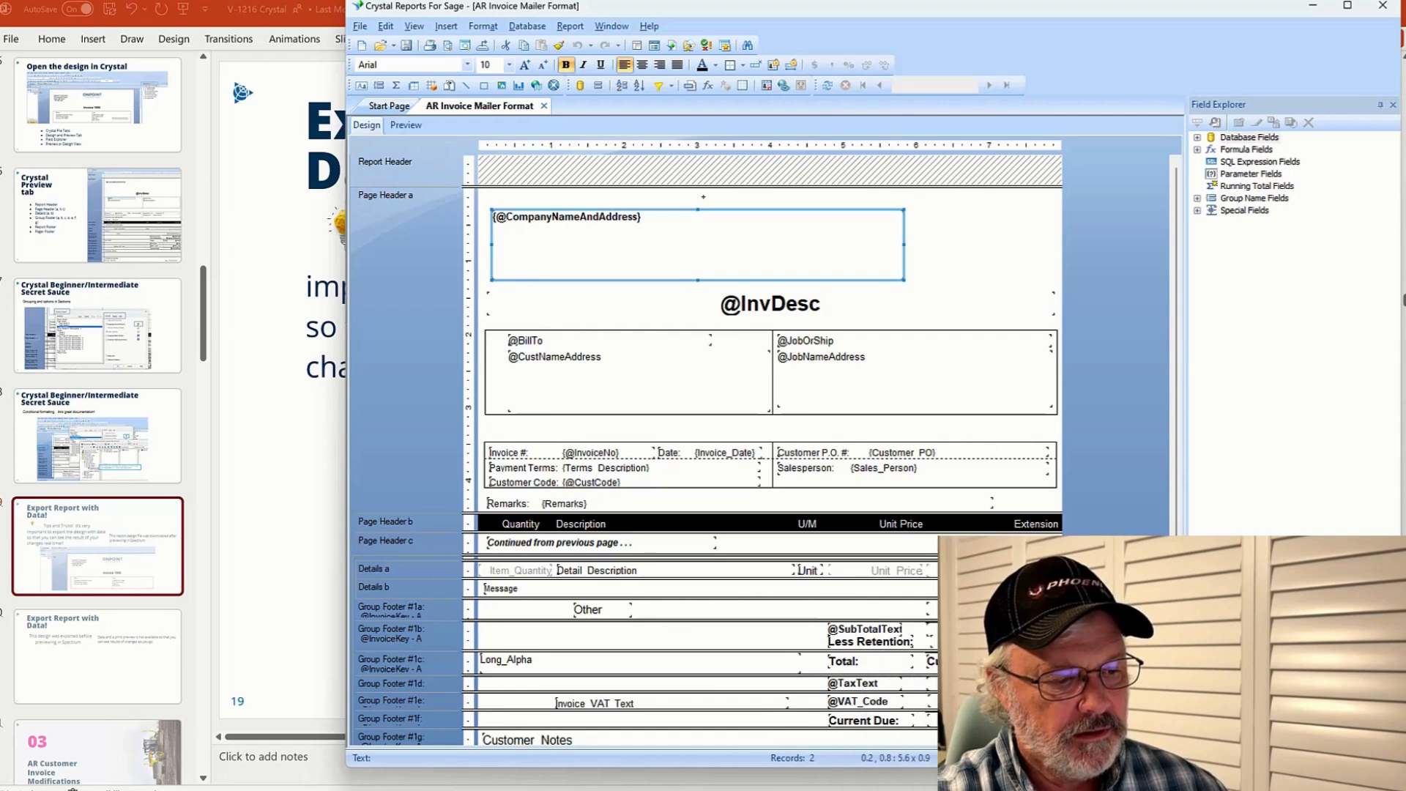
Switch to the PowerPoint presentation and browse forward to the Suppress Company Name slides
click(736, 790)
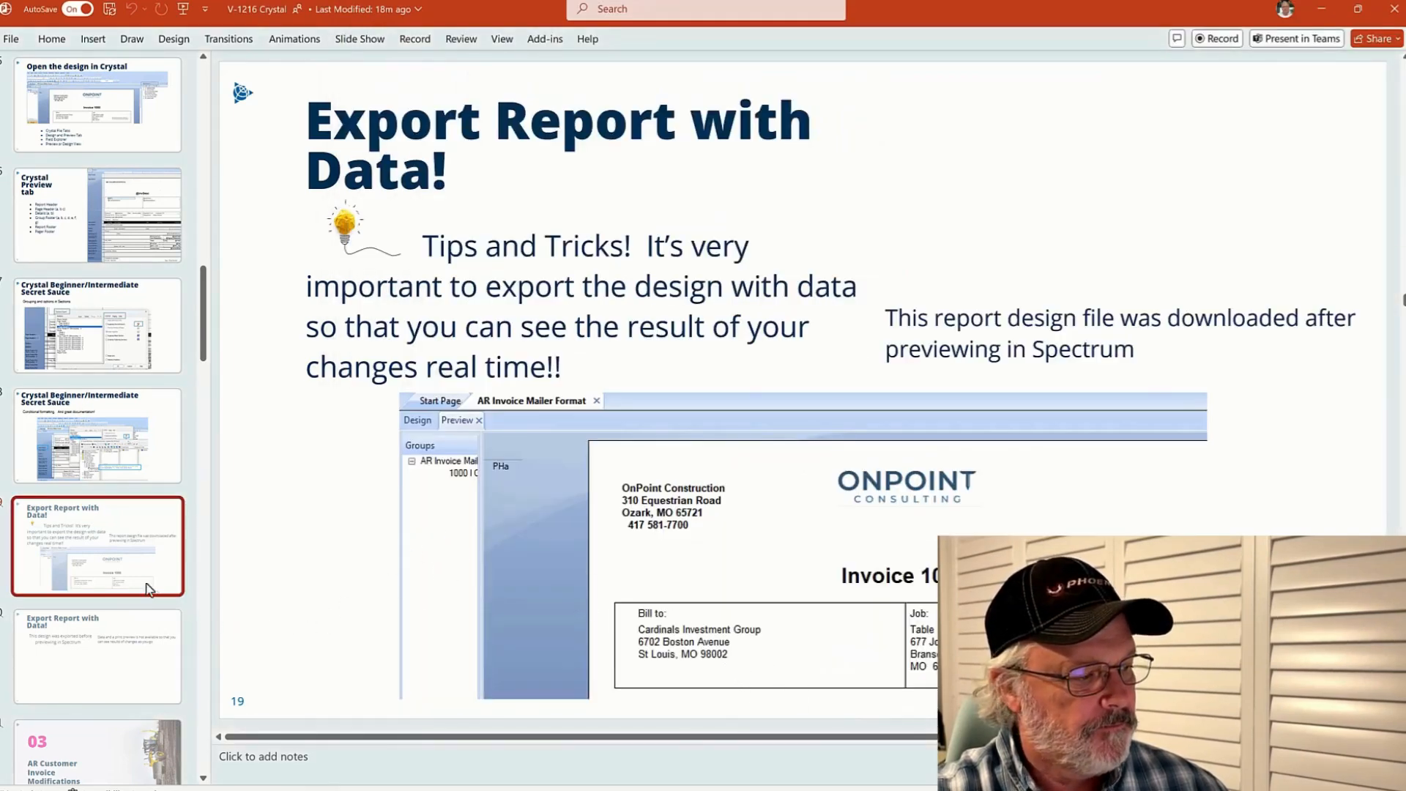
drag(208, 330, 214, 390)
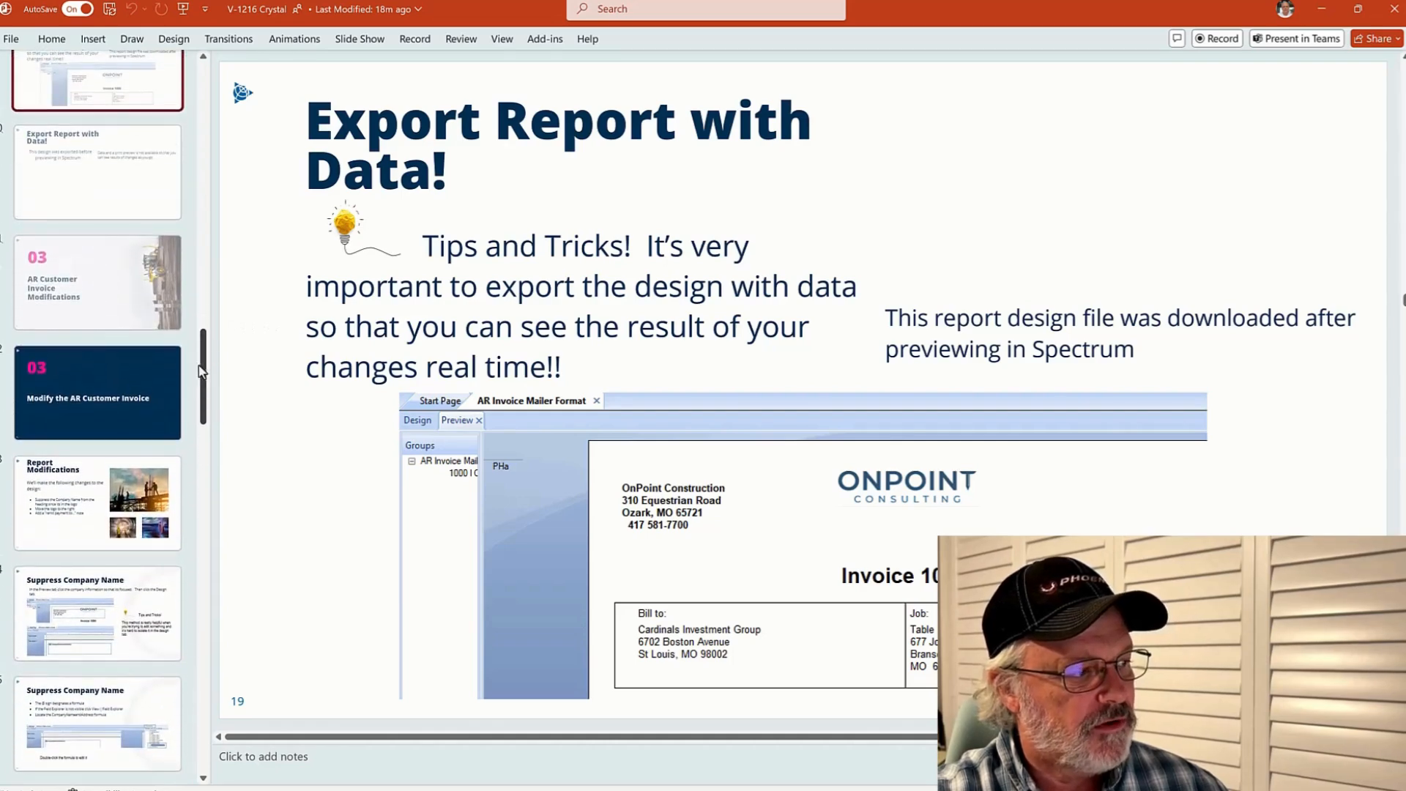
click(69, 350)
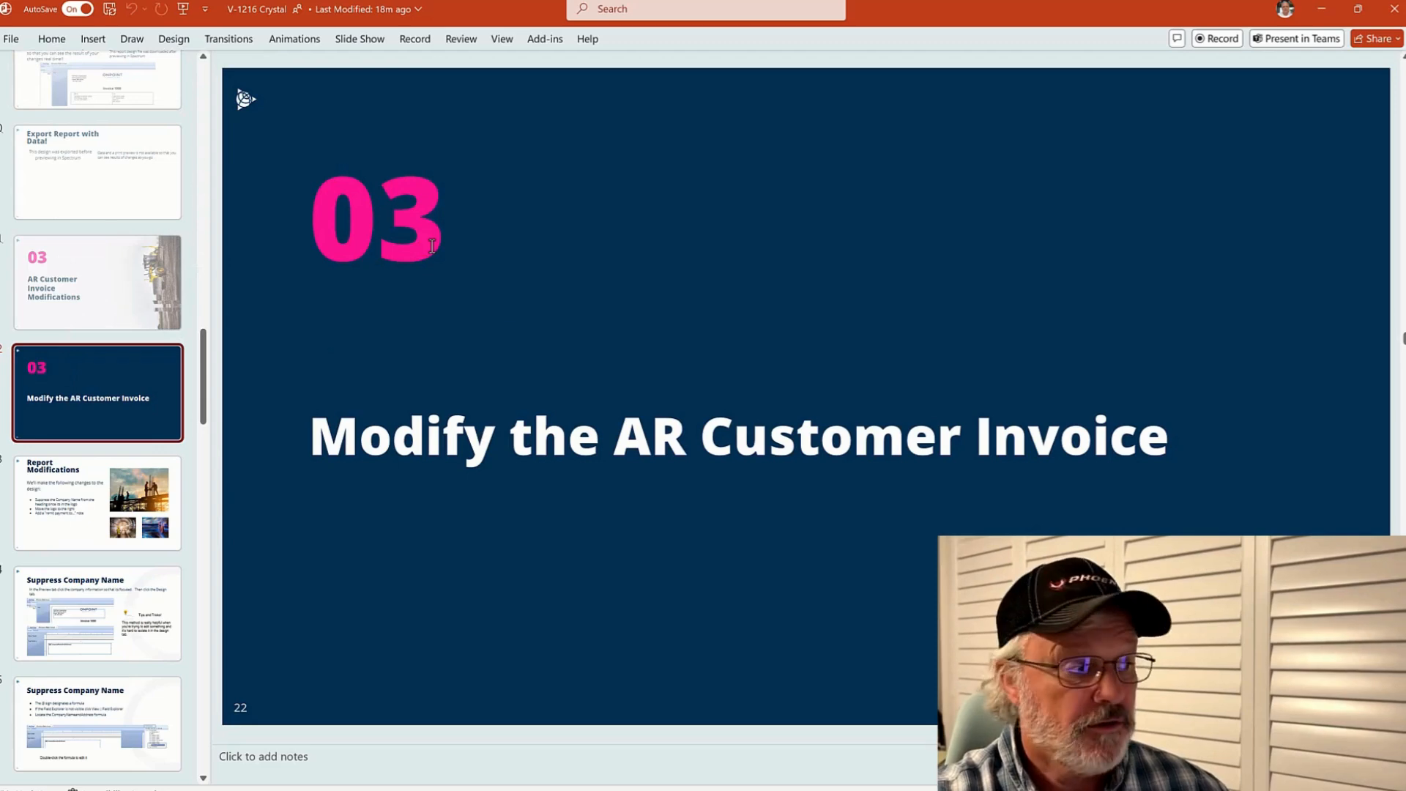
click(121, 498)
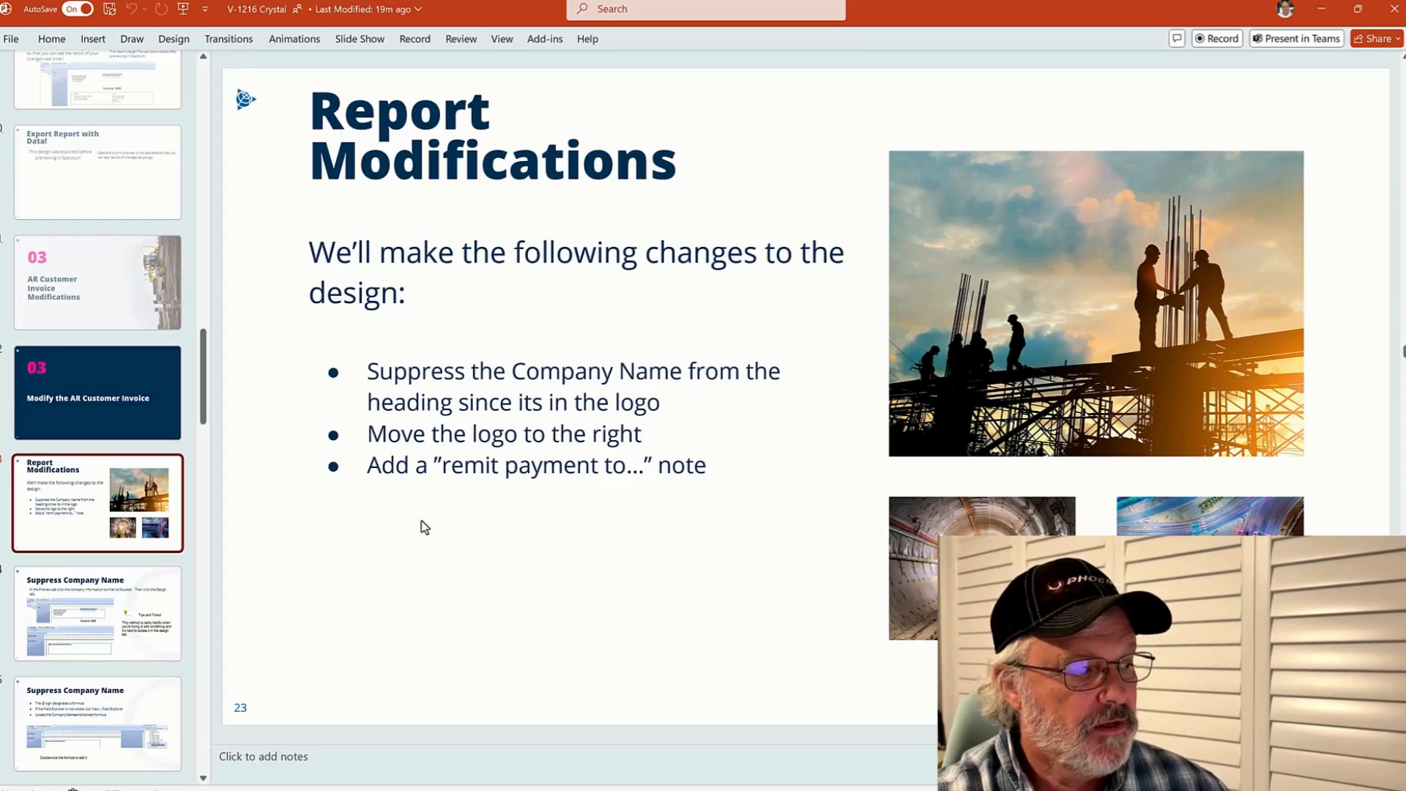
click(141, 612)
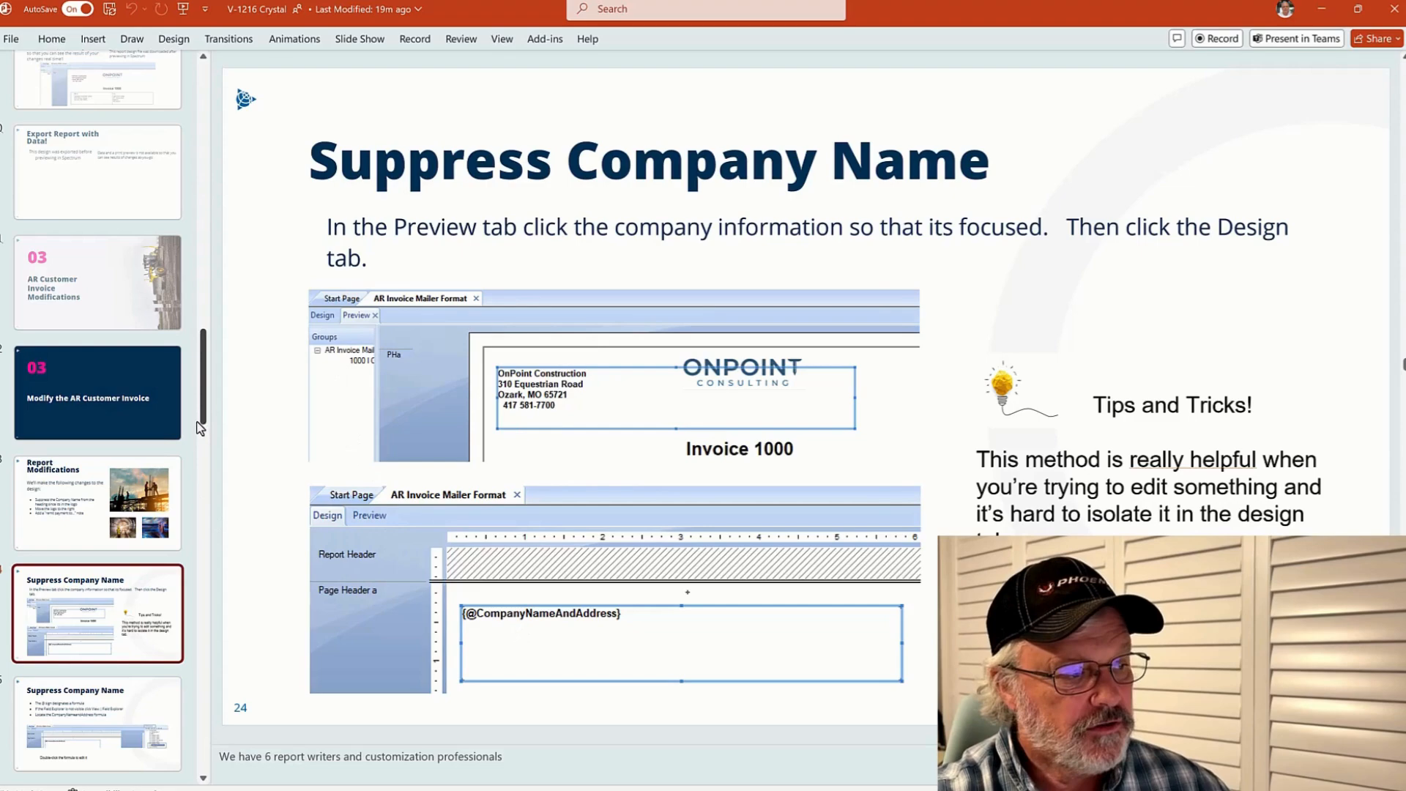
scroll(129, 246, down, 8)
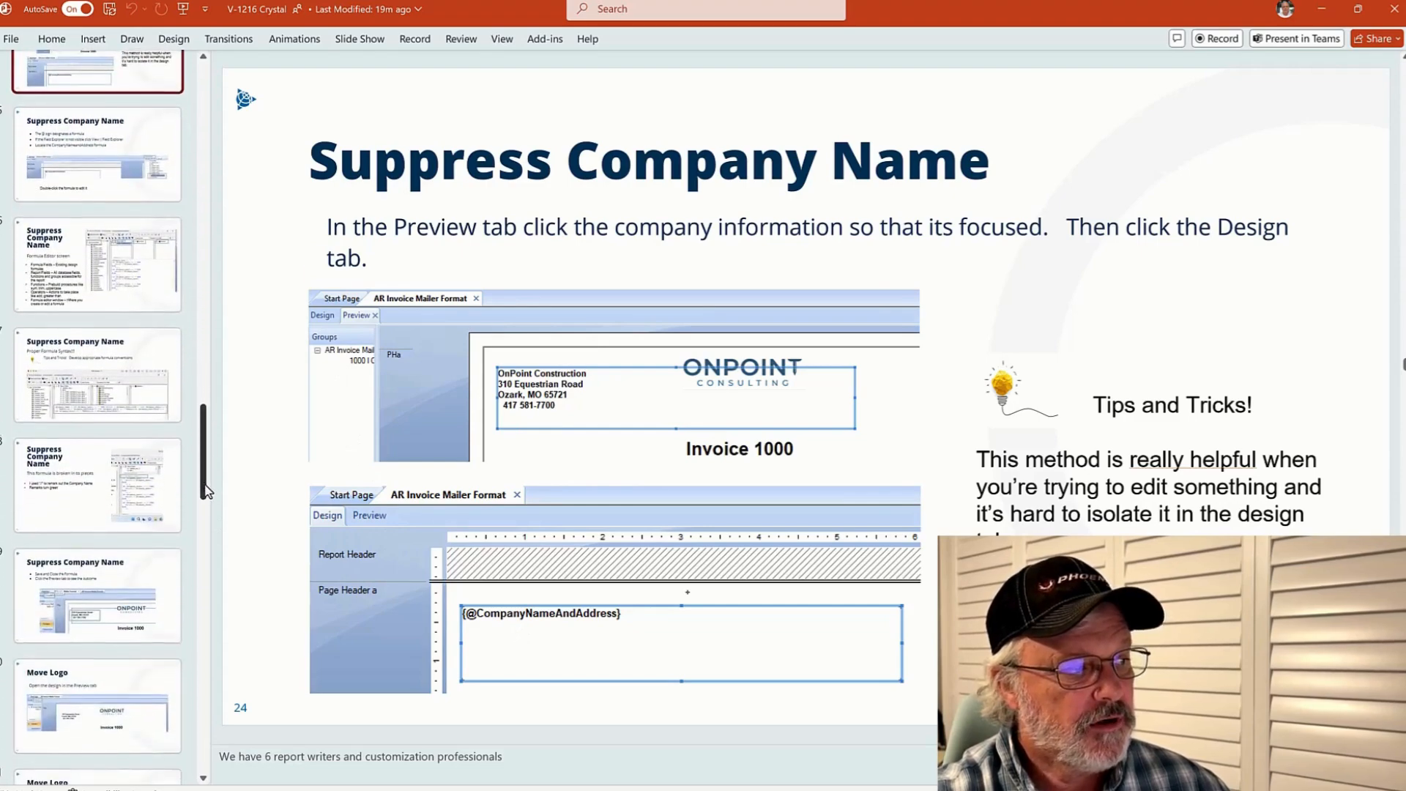
key(Down)
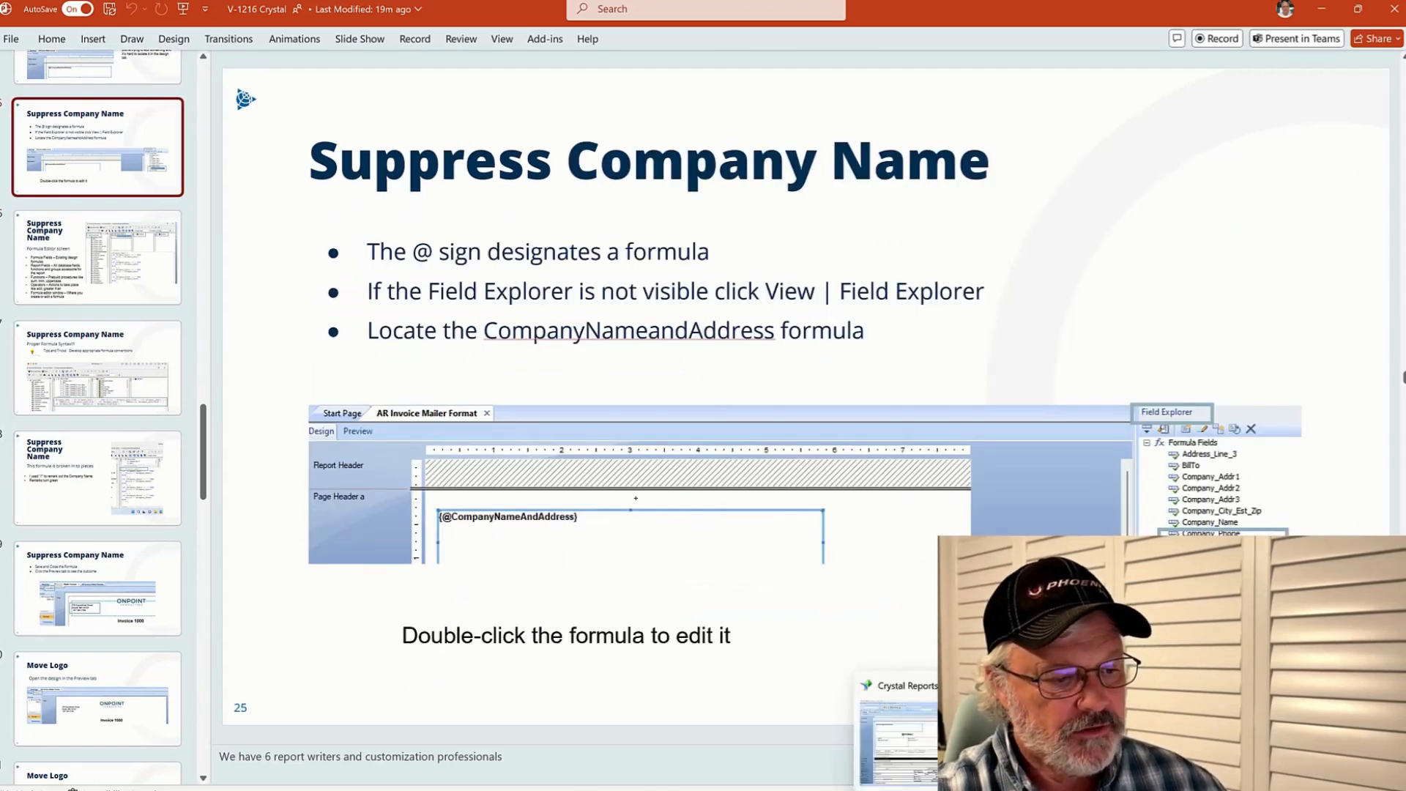
Return to Crystal Reports and preview the invoice before going back to the design view
click(945, 769)
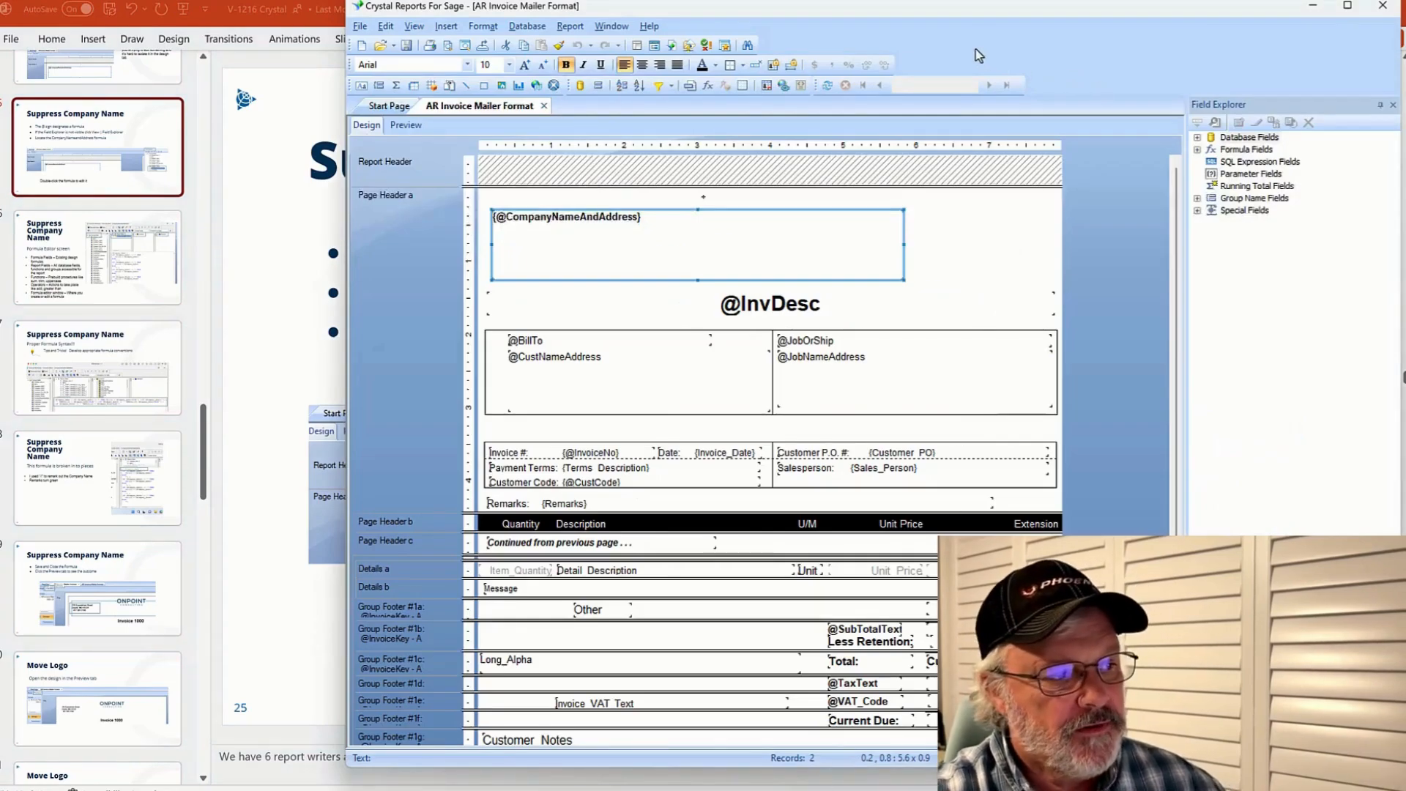
click(406, 126)
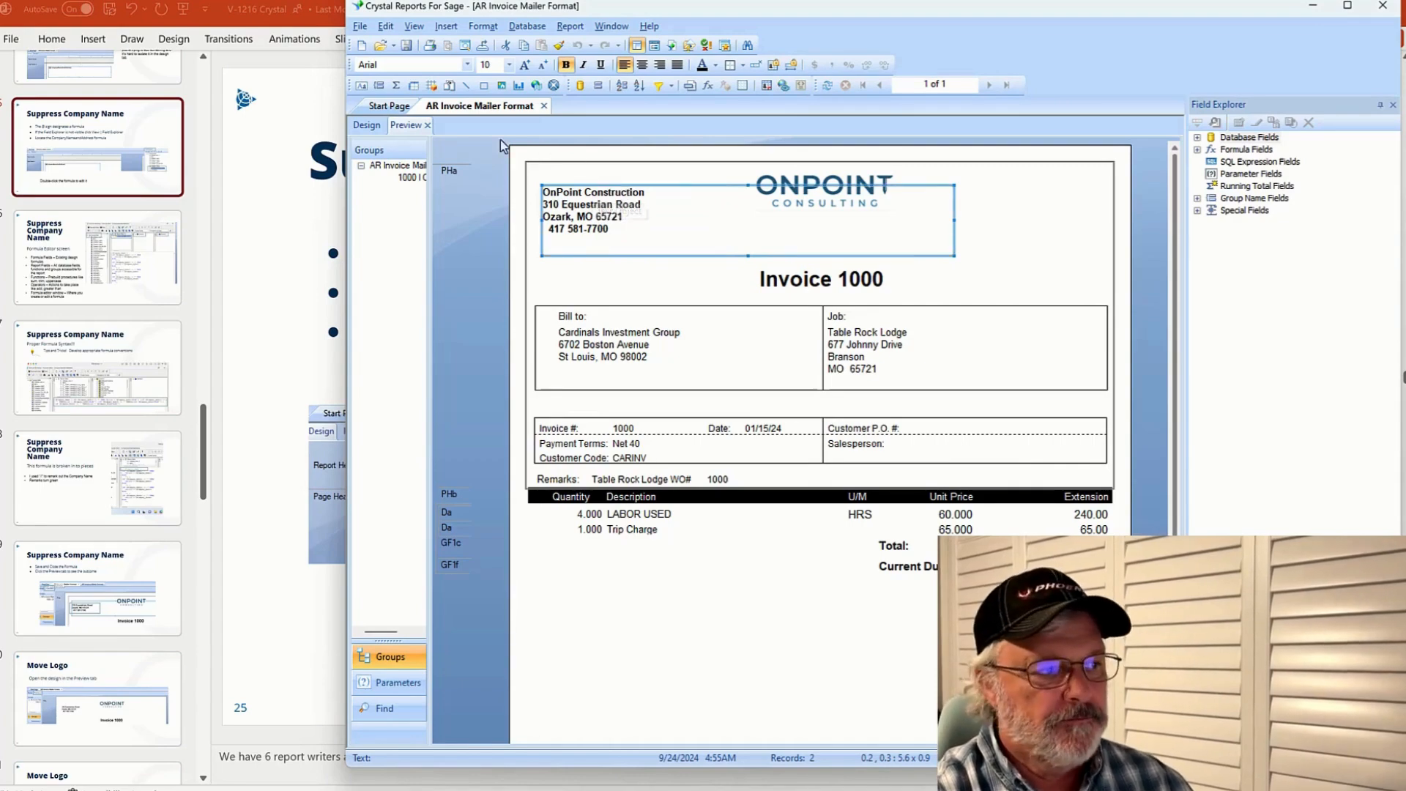
click(368, 129)
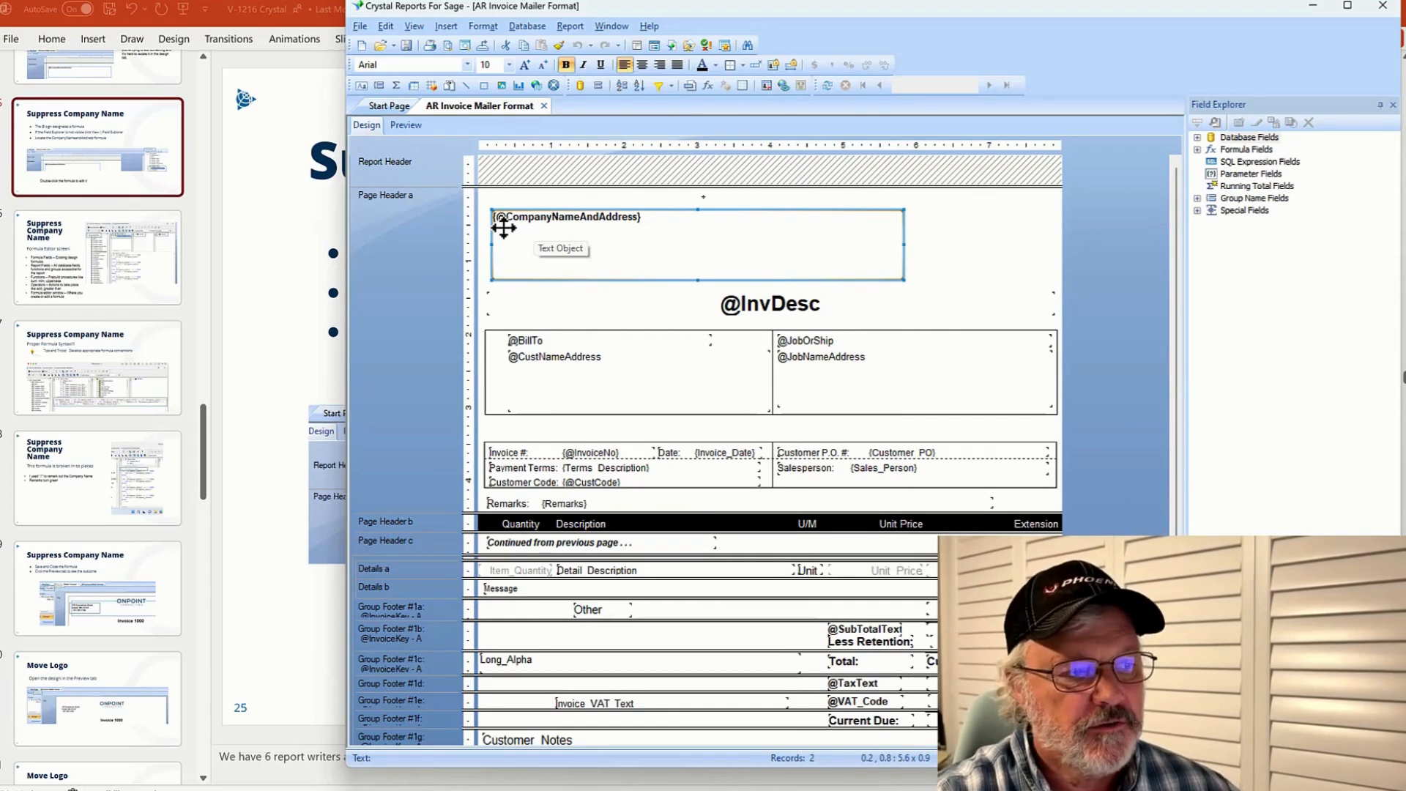
Open the CompanyNameAndAddress formula in the Formula Editor and scroll through its code
click(1198, 149)
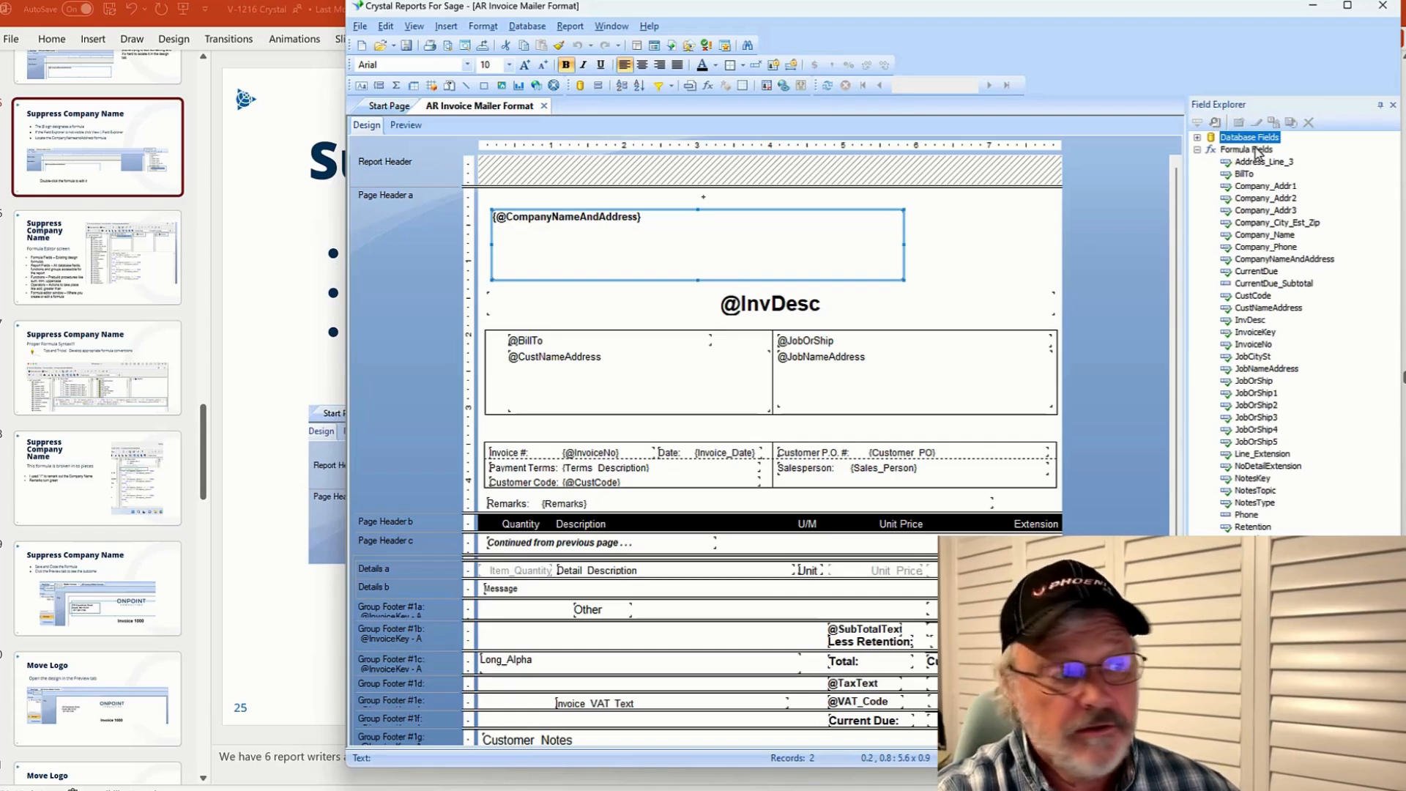
click(1272, 261)
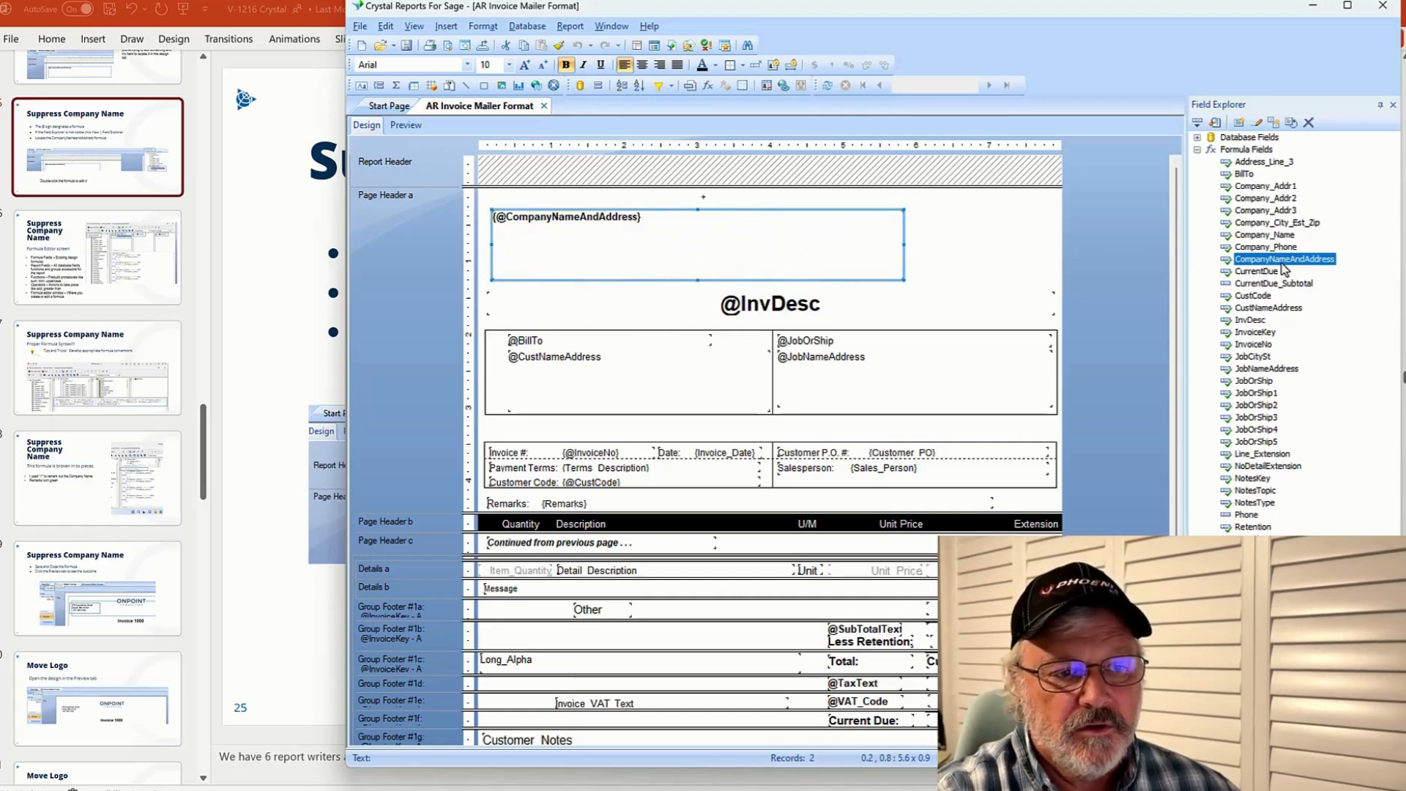
double_click(1283, 262)
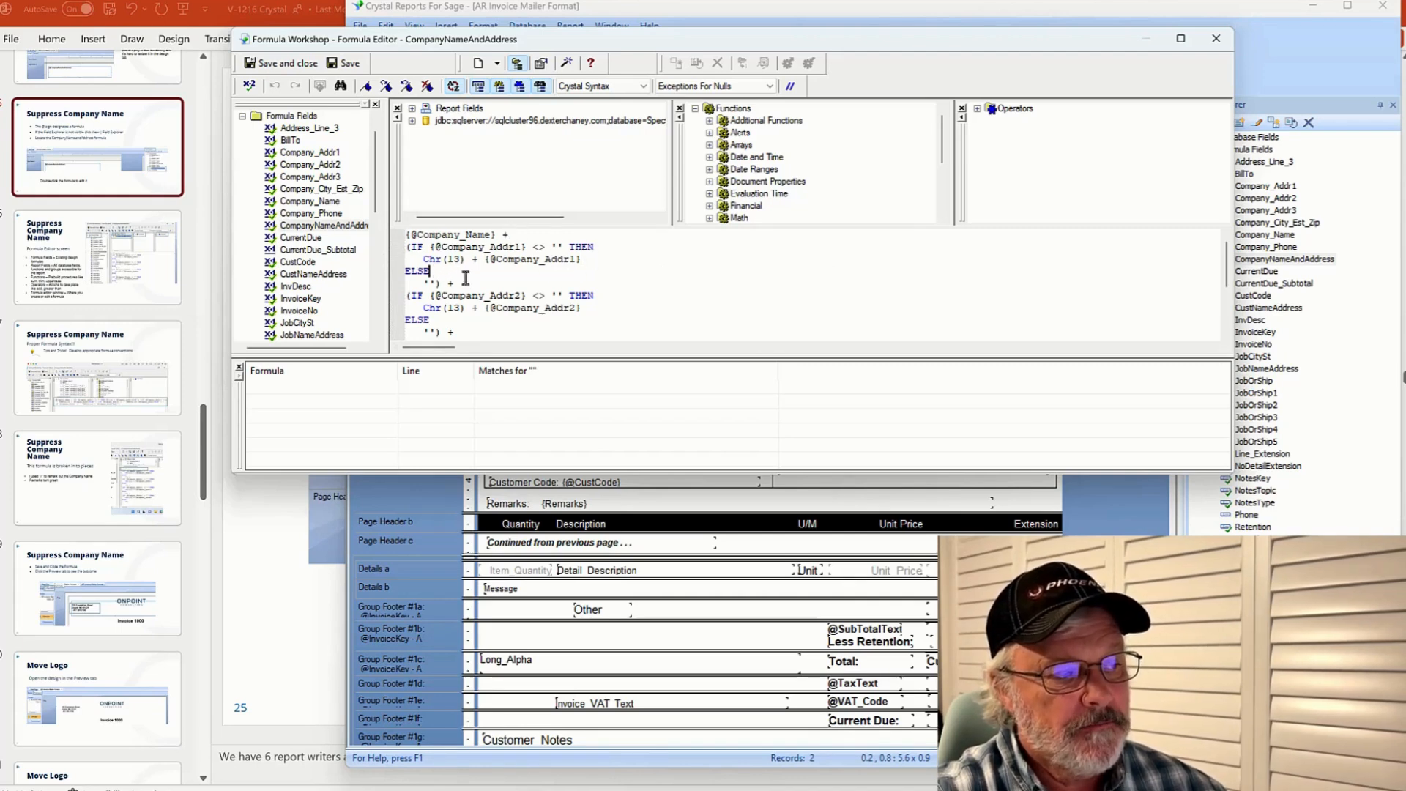
click(612, 304)
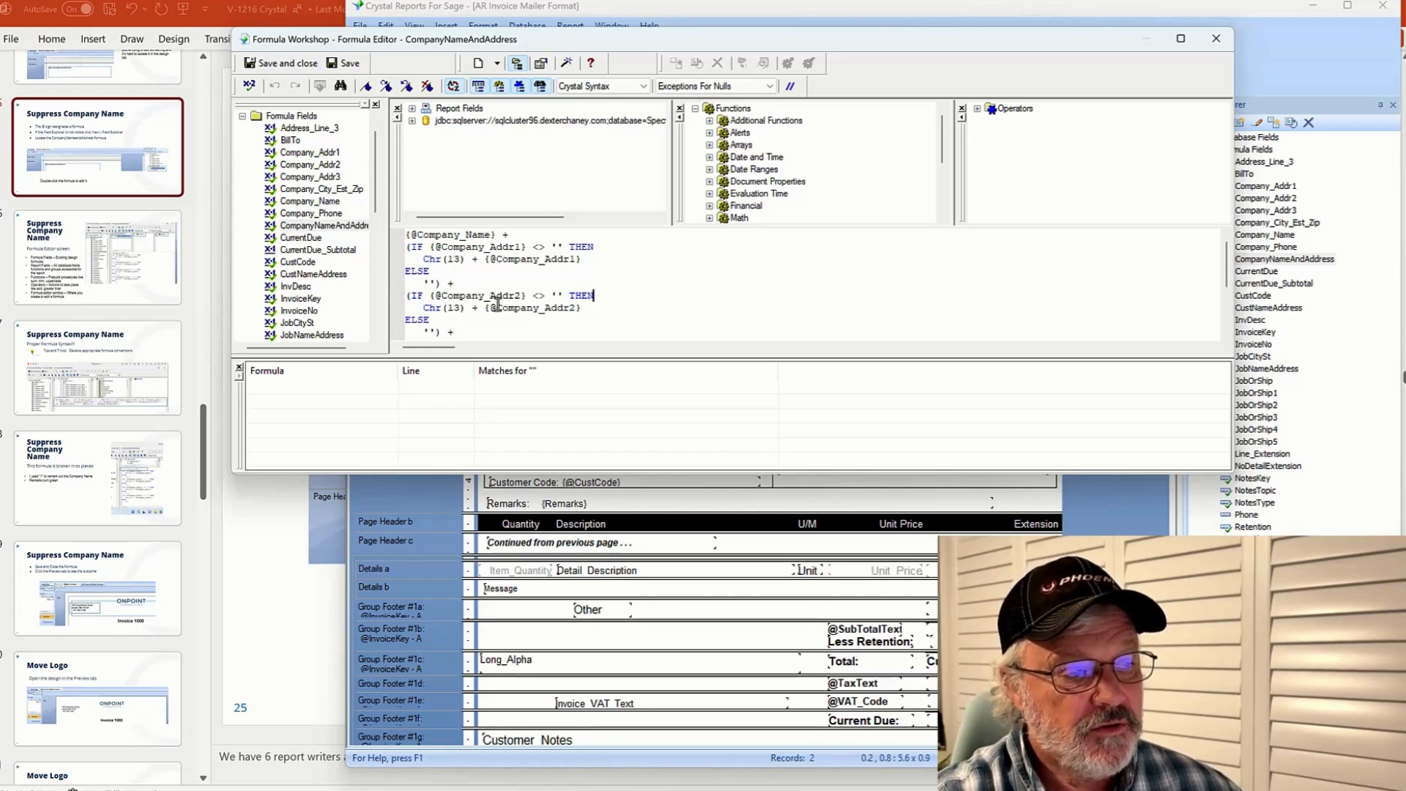
drag(1229, 282, 1230, 327)
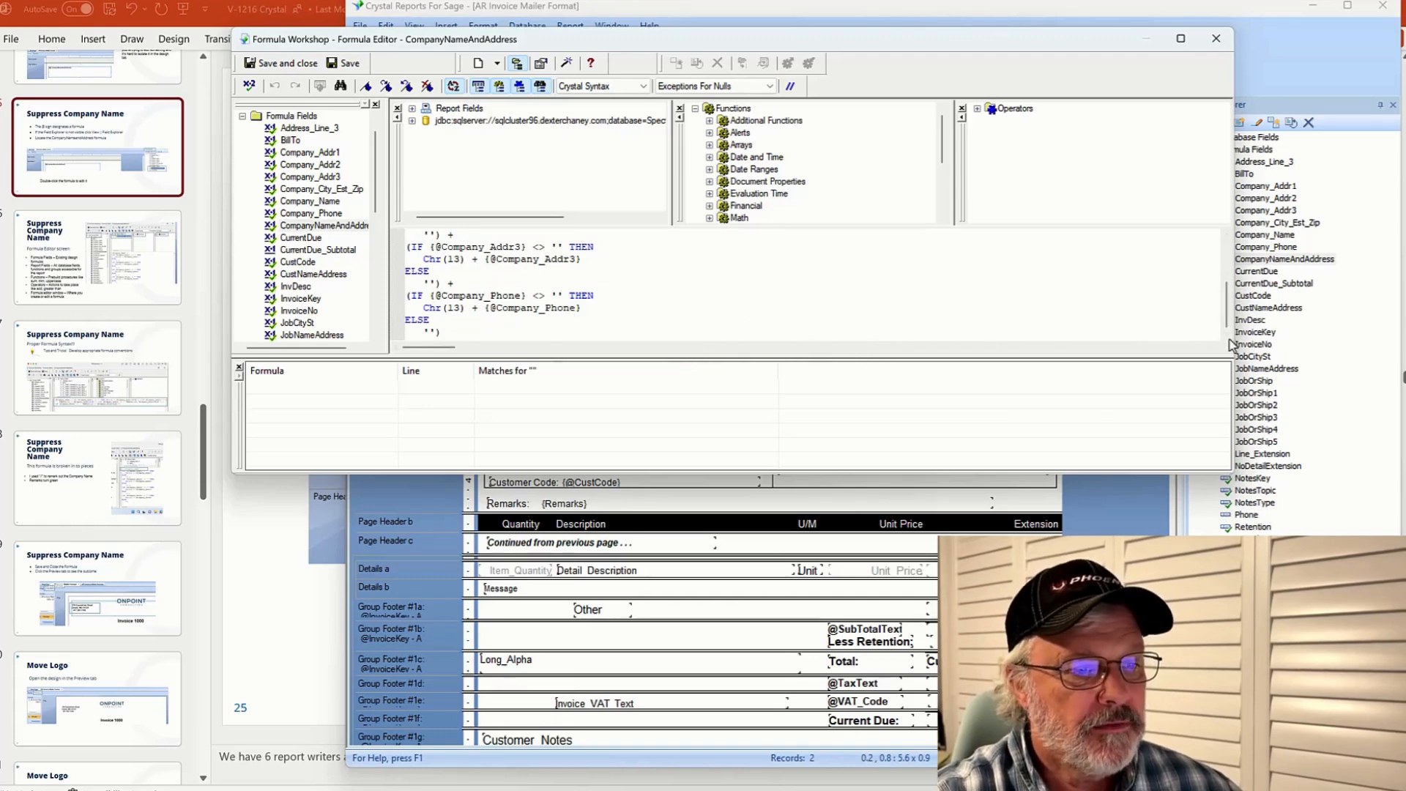
scroll(732, 286, up, 3)
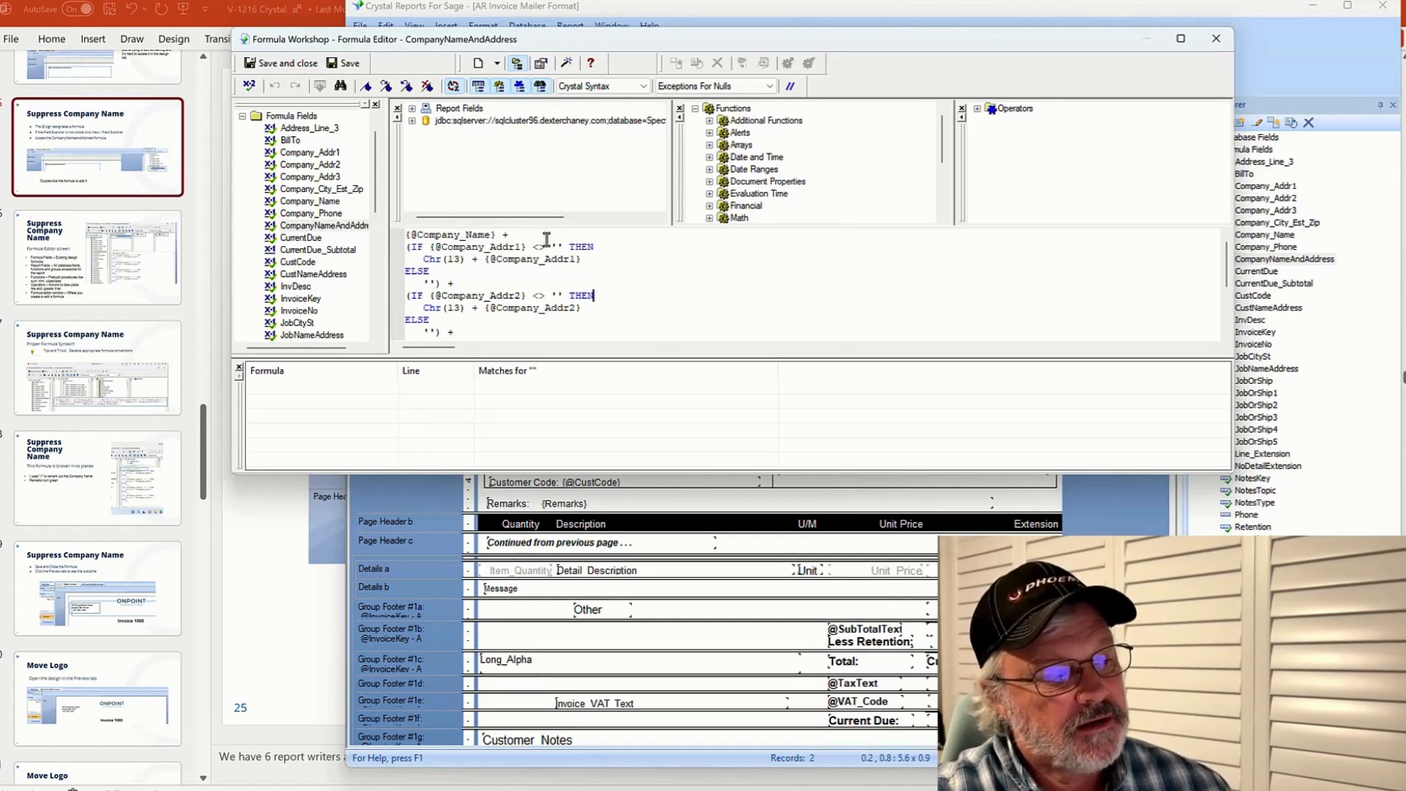
Comment out the company name line with '// rem out because co name is on logo' and save the formula
click(405, 236)
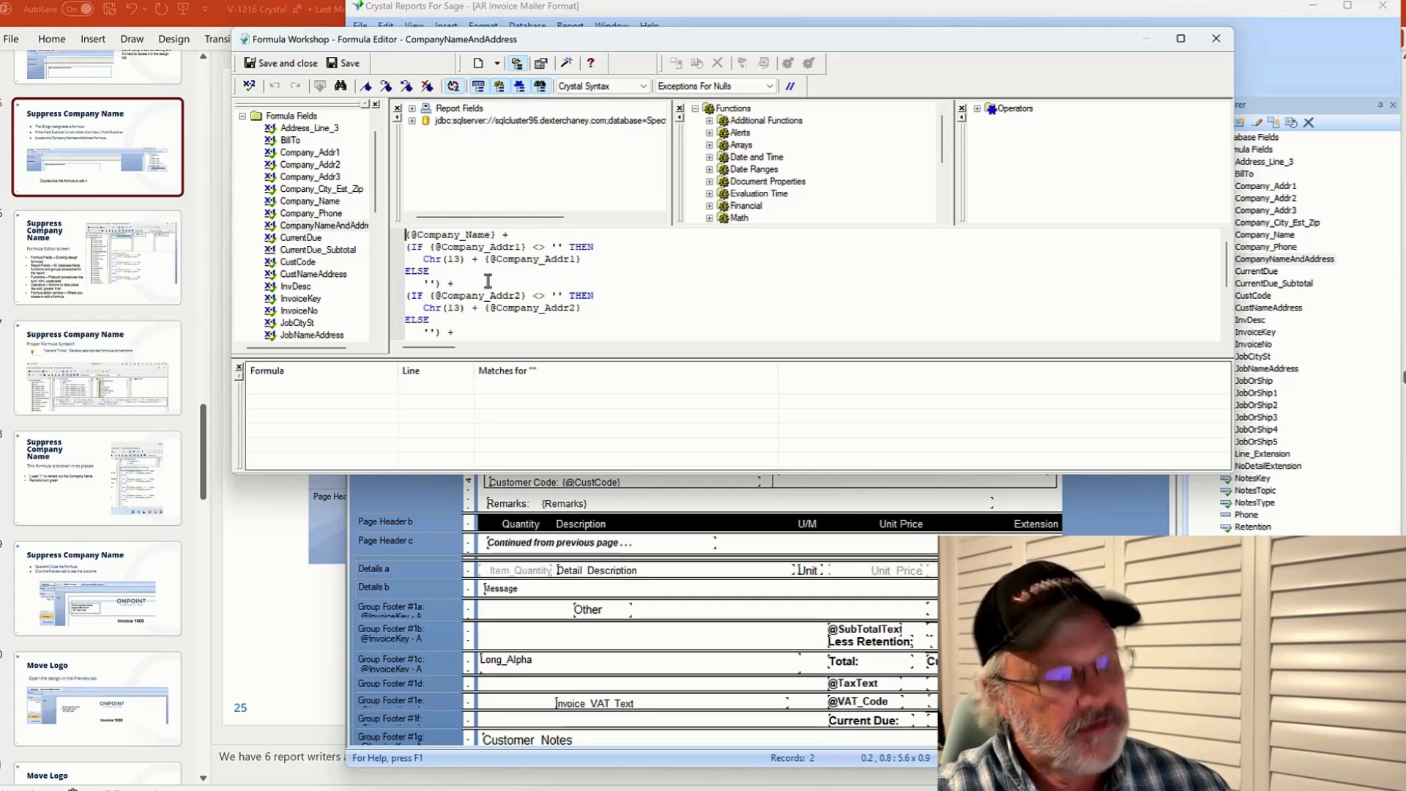
text(//)
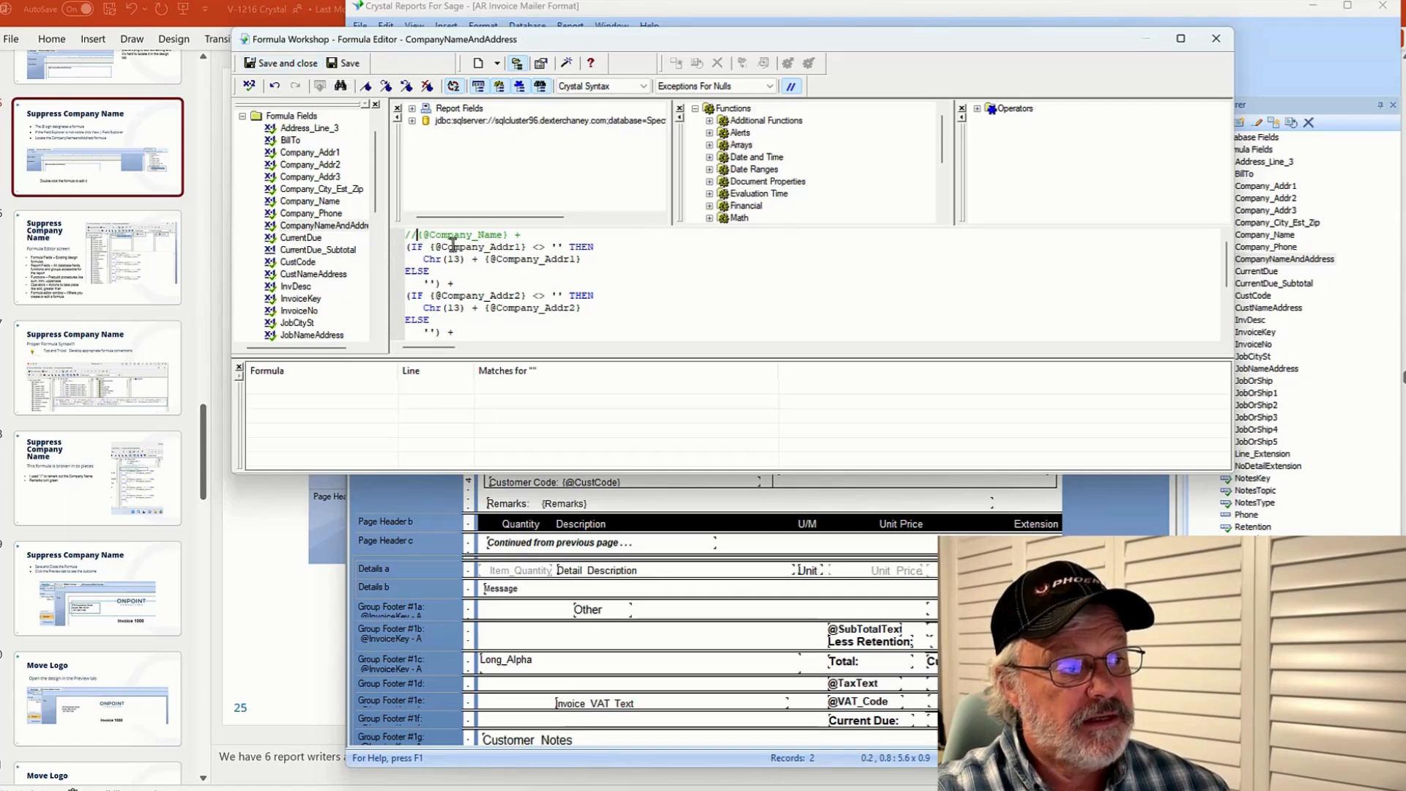
text(/ rem out becua)
key(BackSpace)
key(BackSpace)
text(ause co name is on logo)
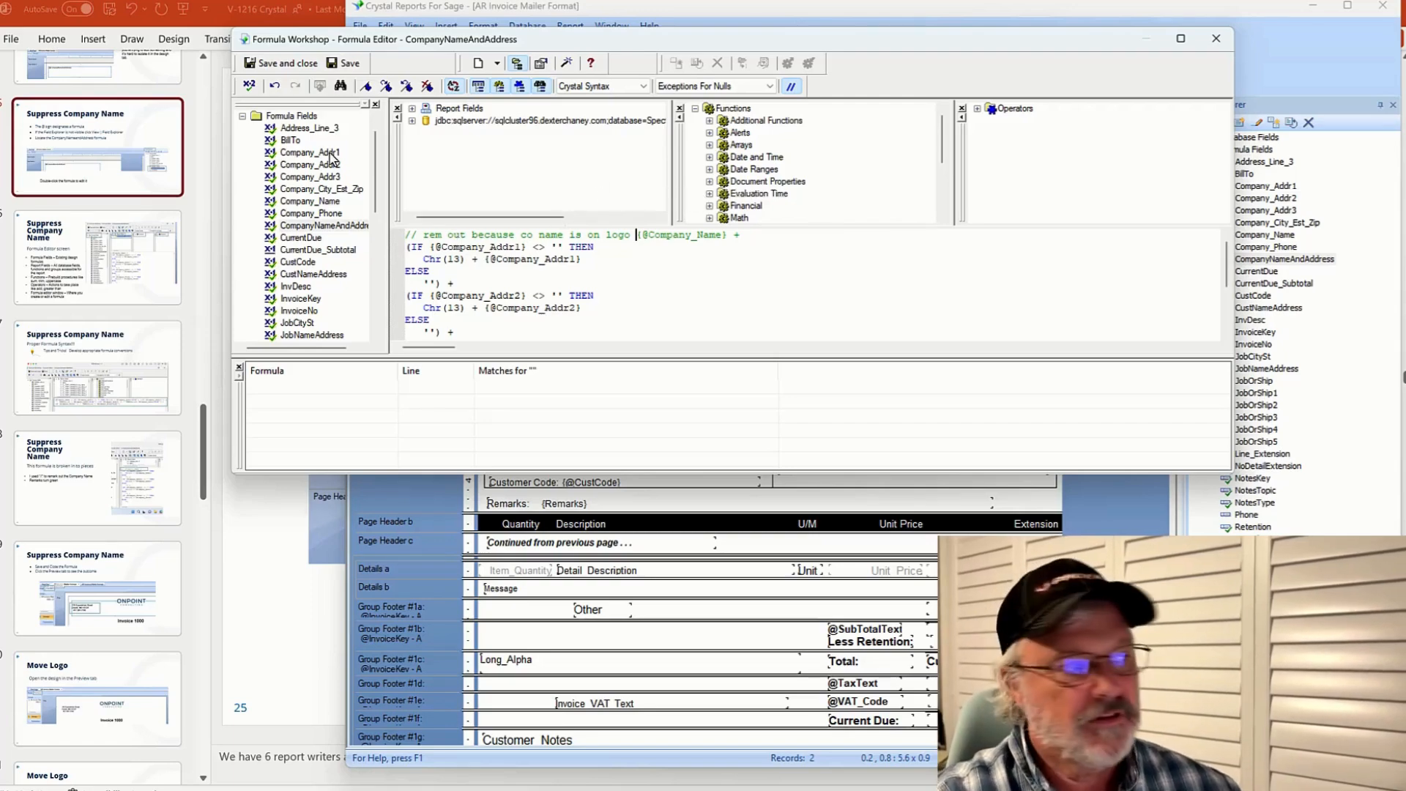
click(286, 65)
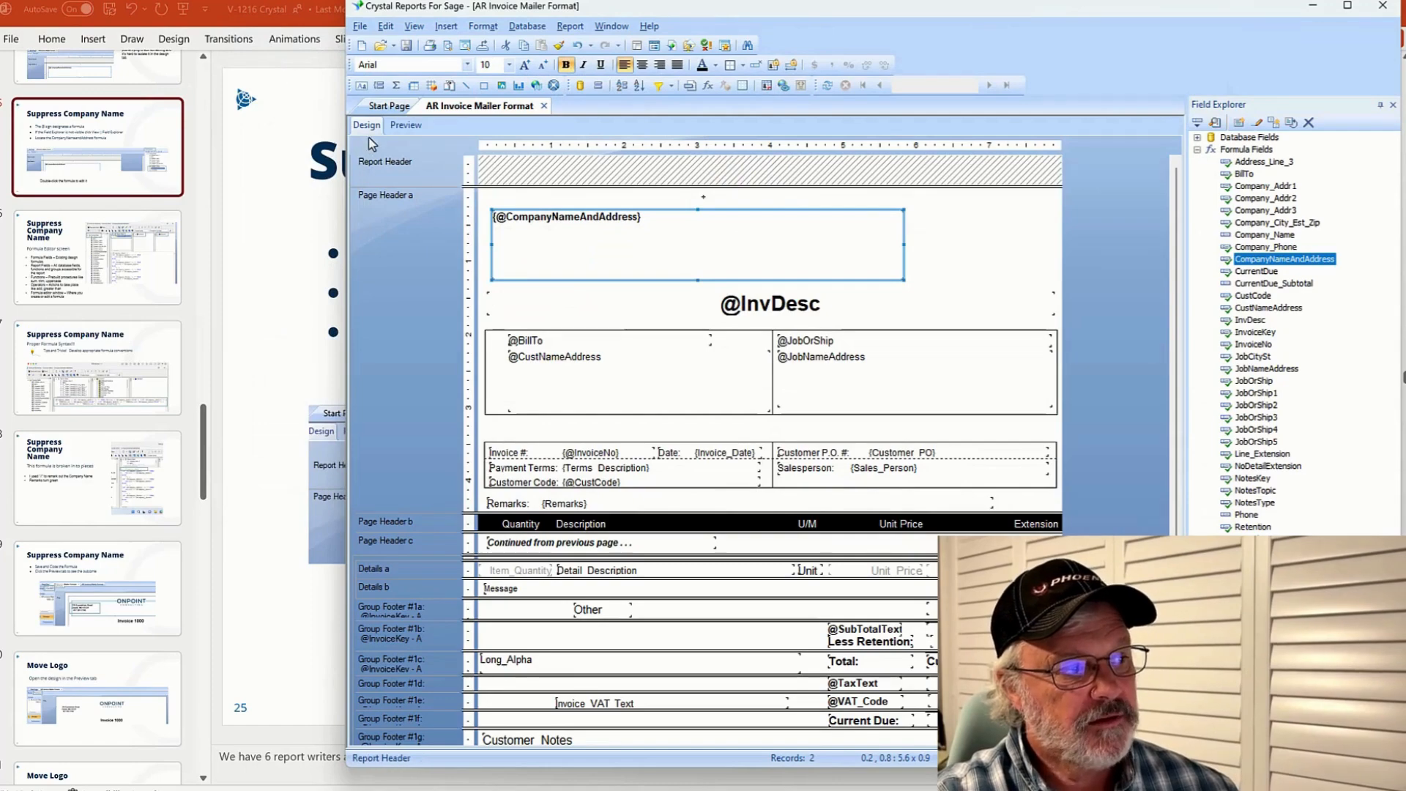
Preview the invoice to check the header without the company name
click(404, 126)
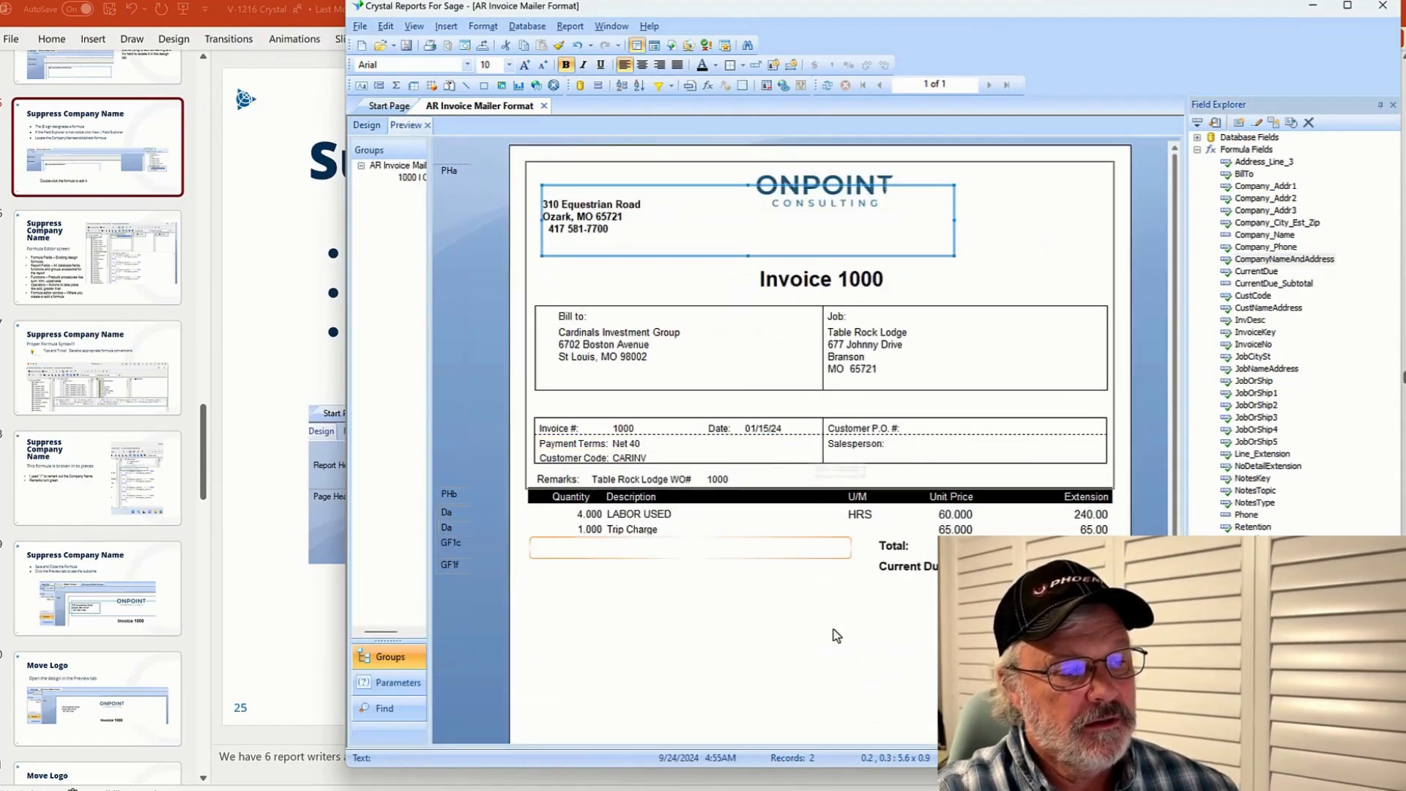
click(839, 651)
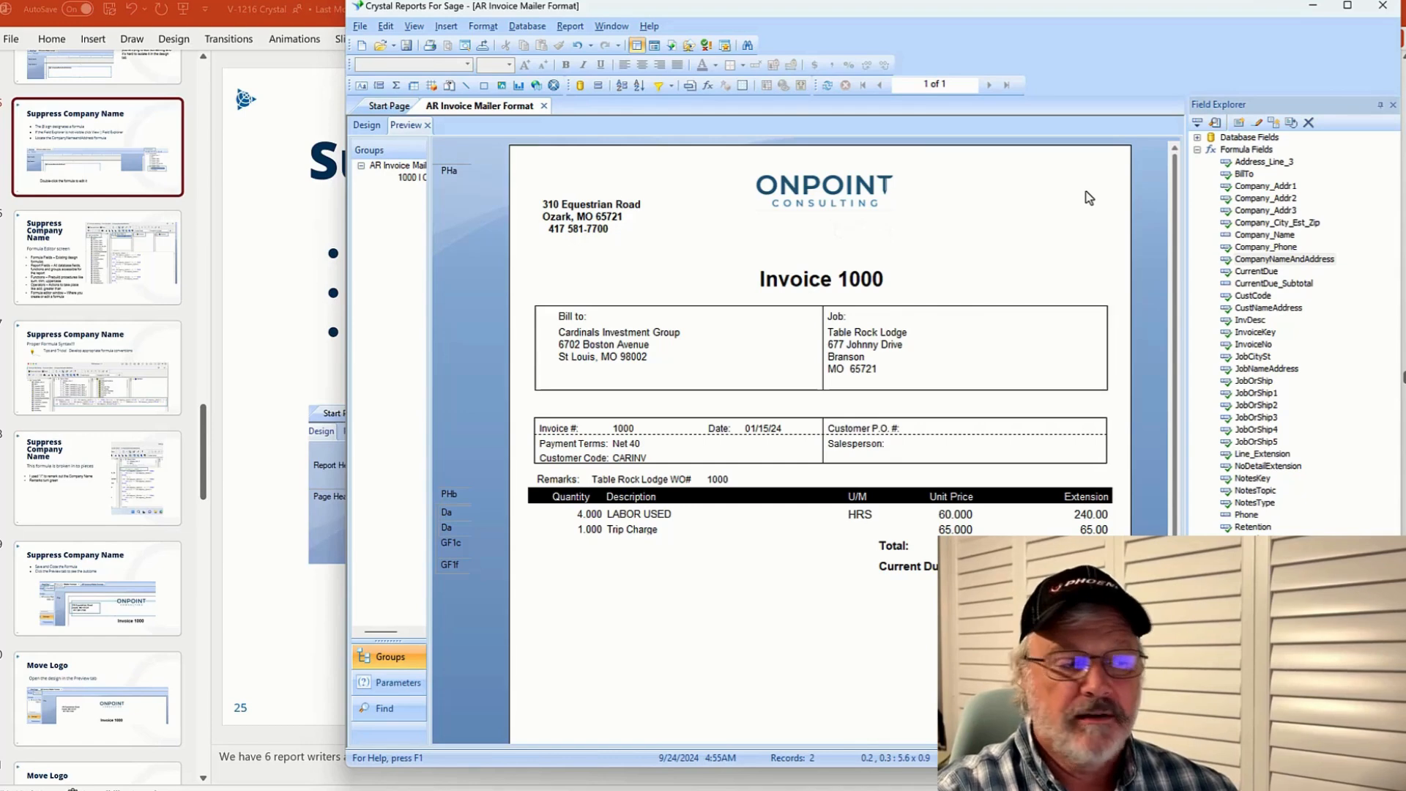
click(368, 126)
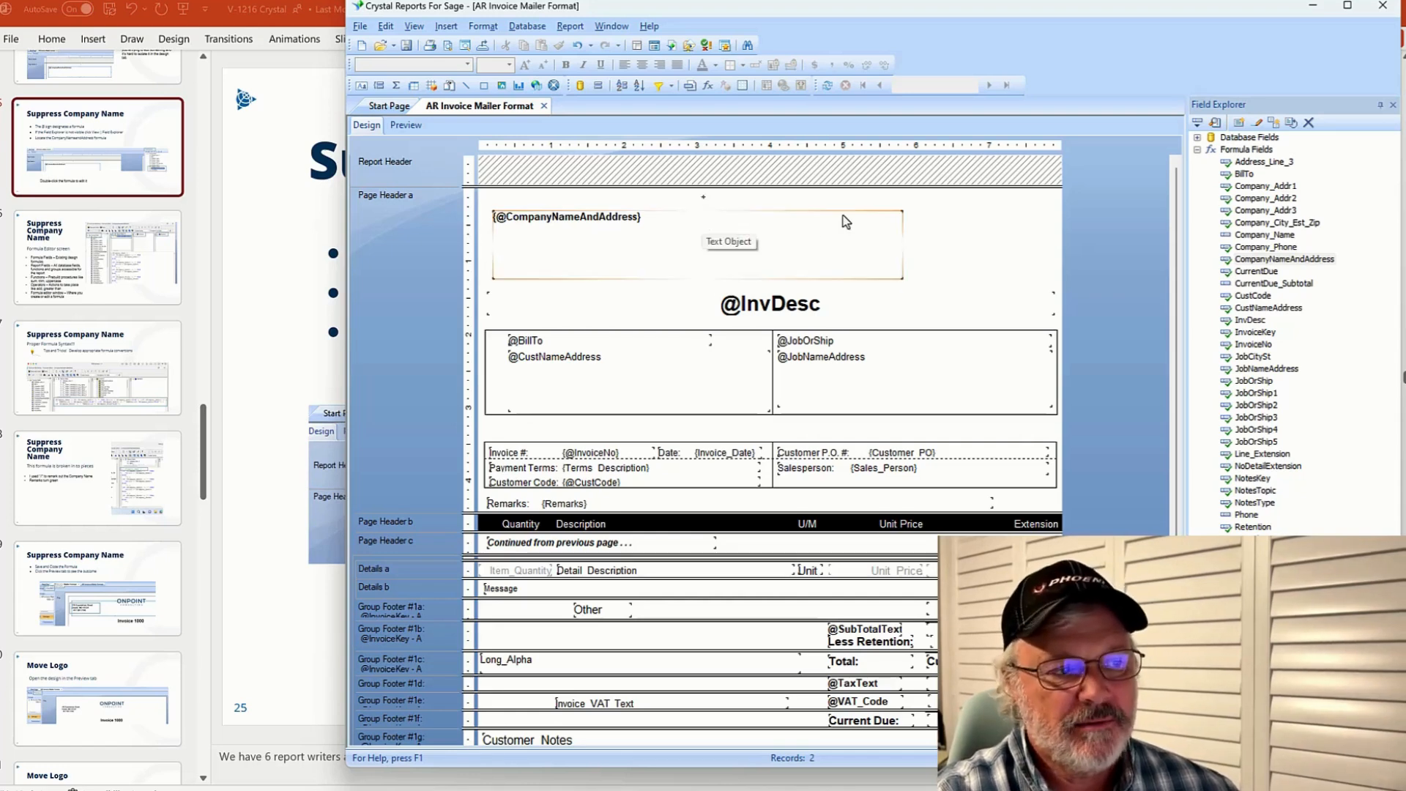
click(408, 126)
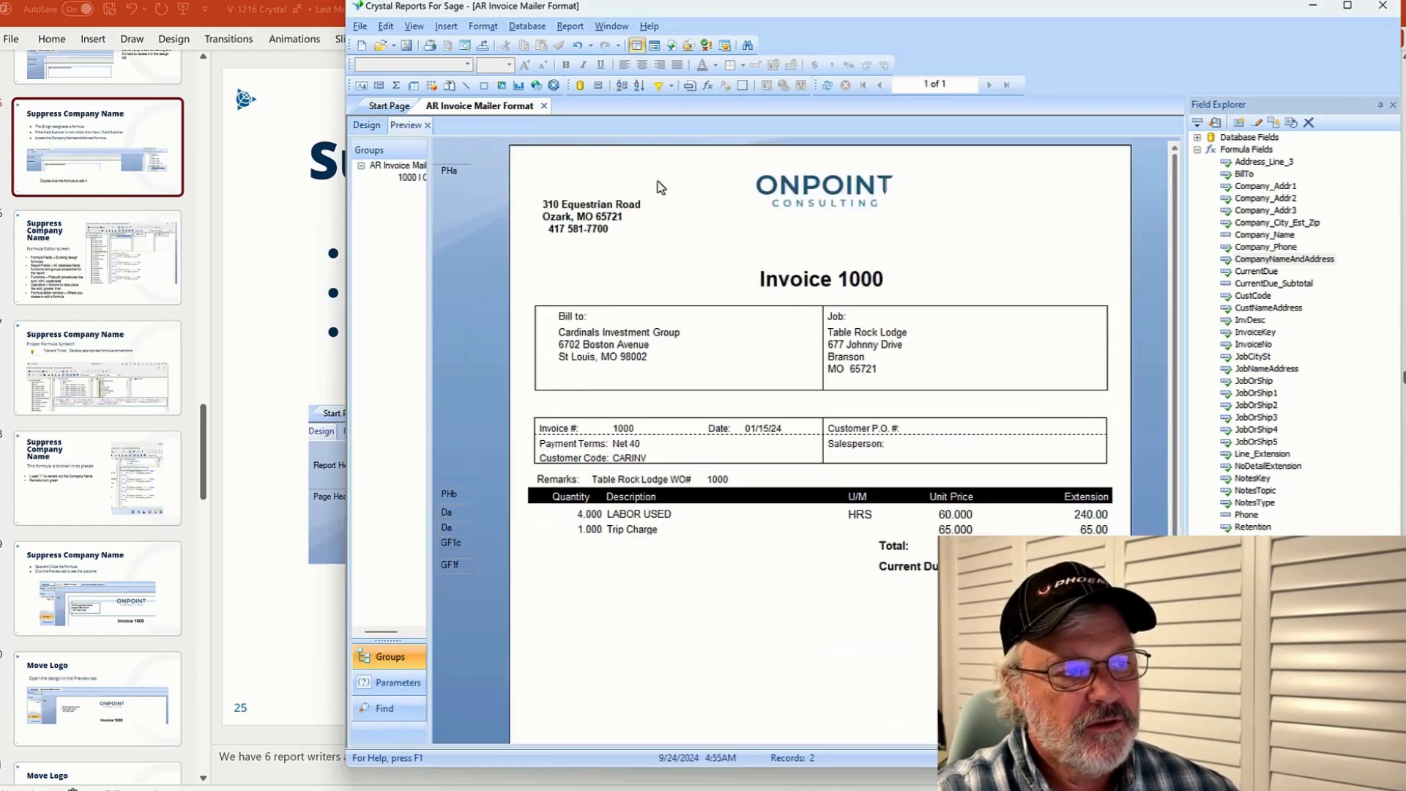
Open the logo's Format Editor, review its suppress formula, and close both without changes
click(829, 180)
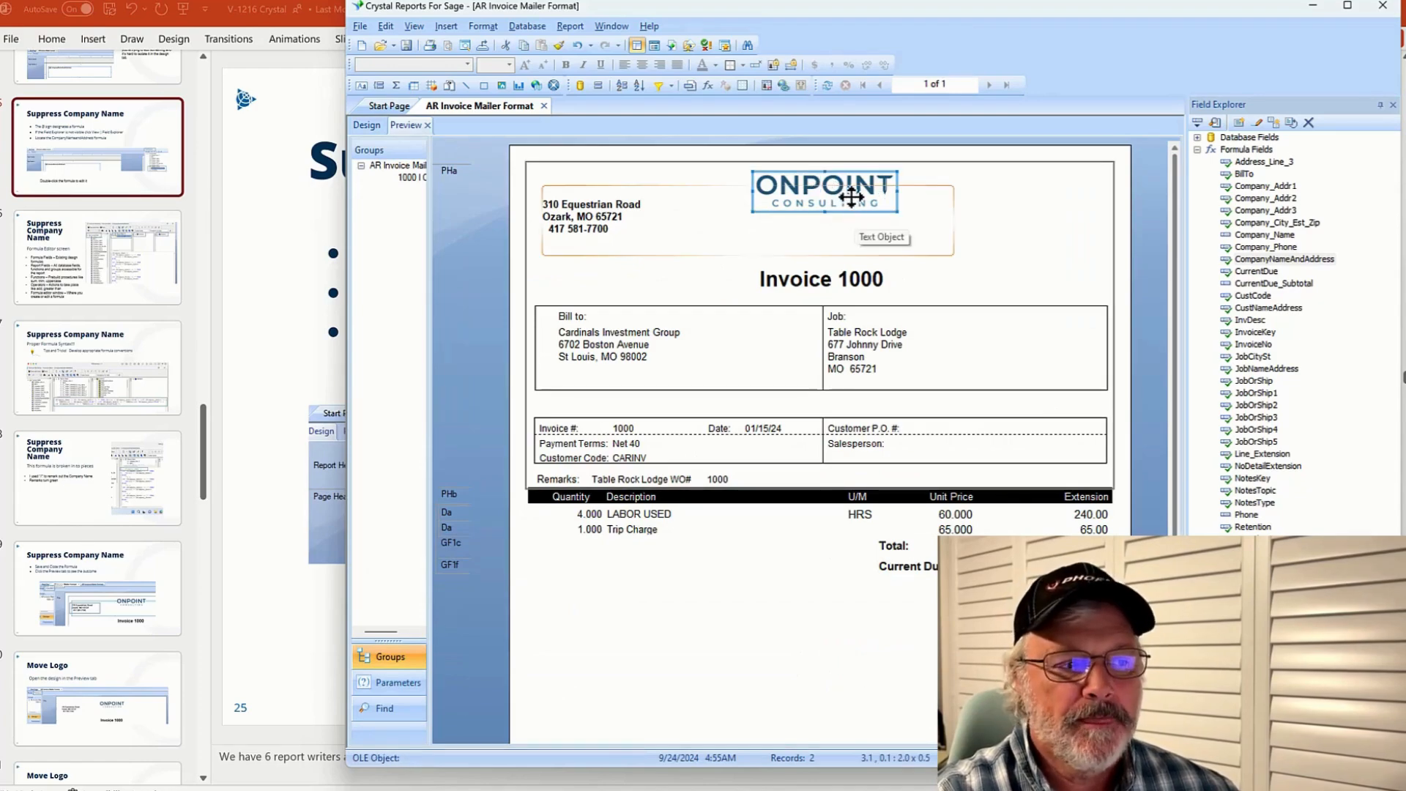
right_click(848, 181)
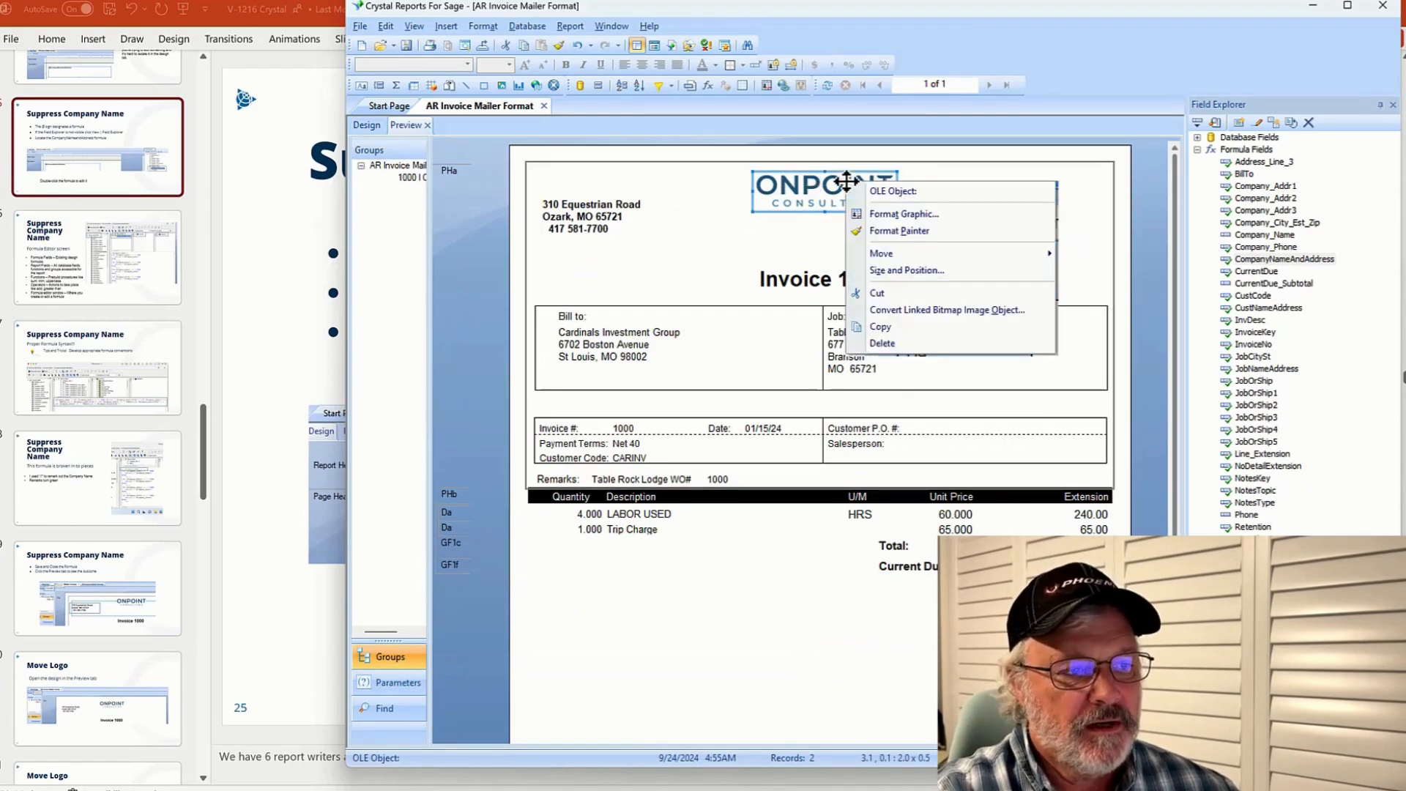
click(915, 214)
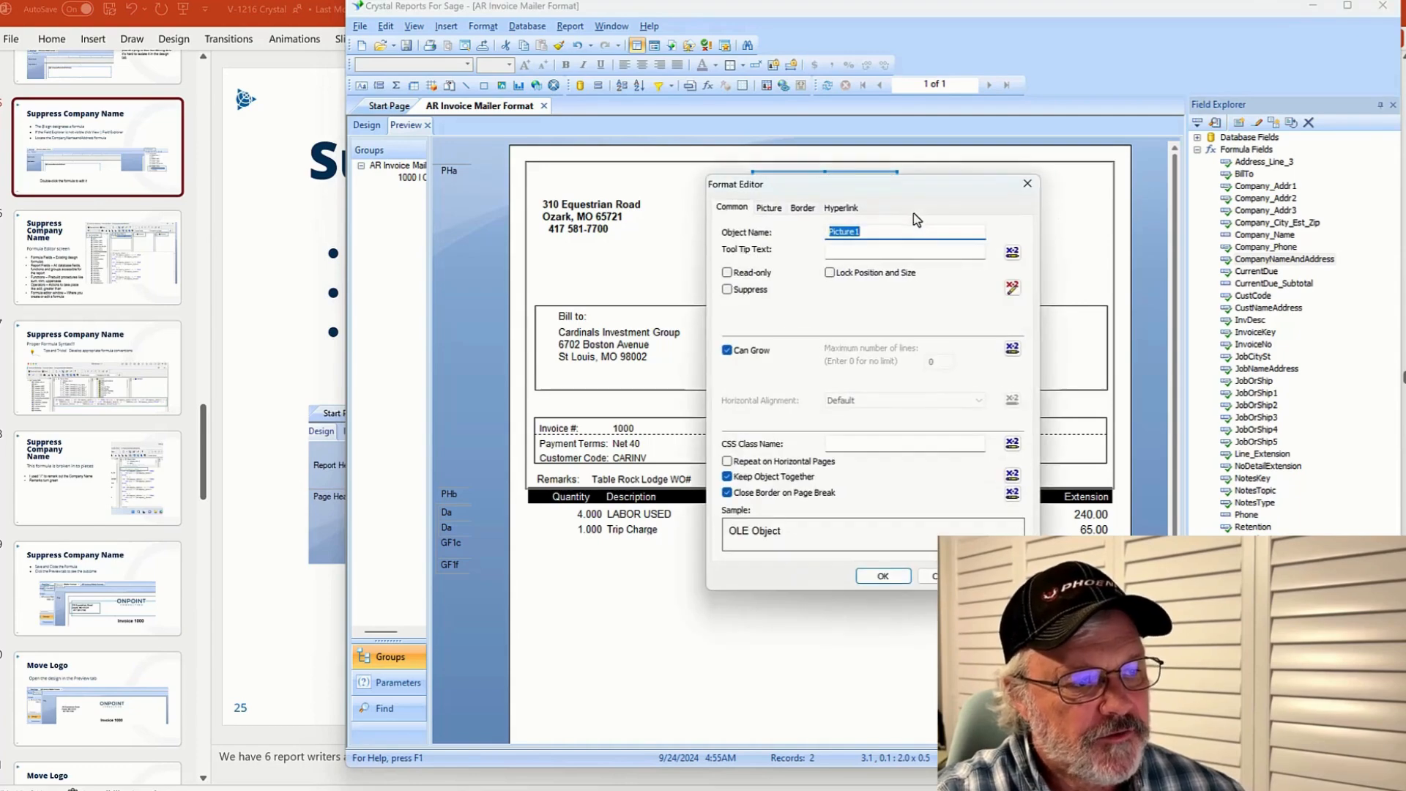
click(1012, 287)
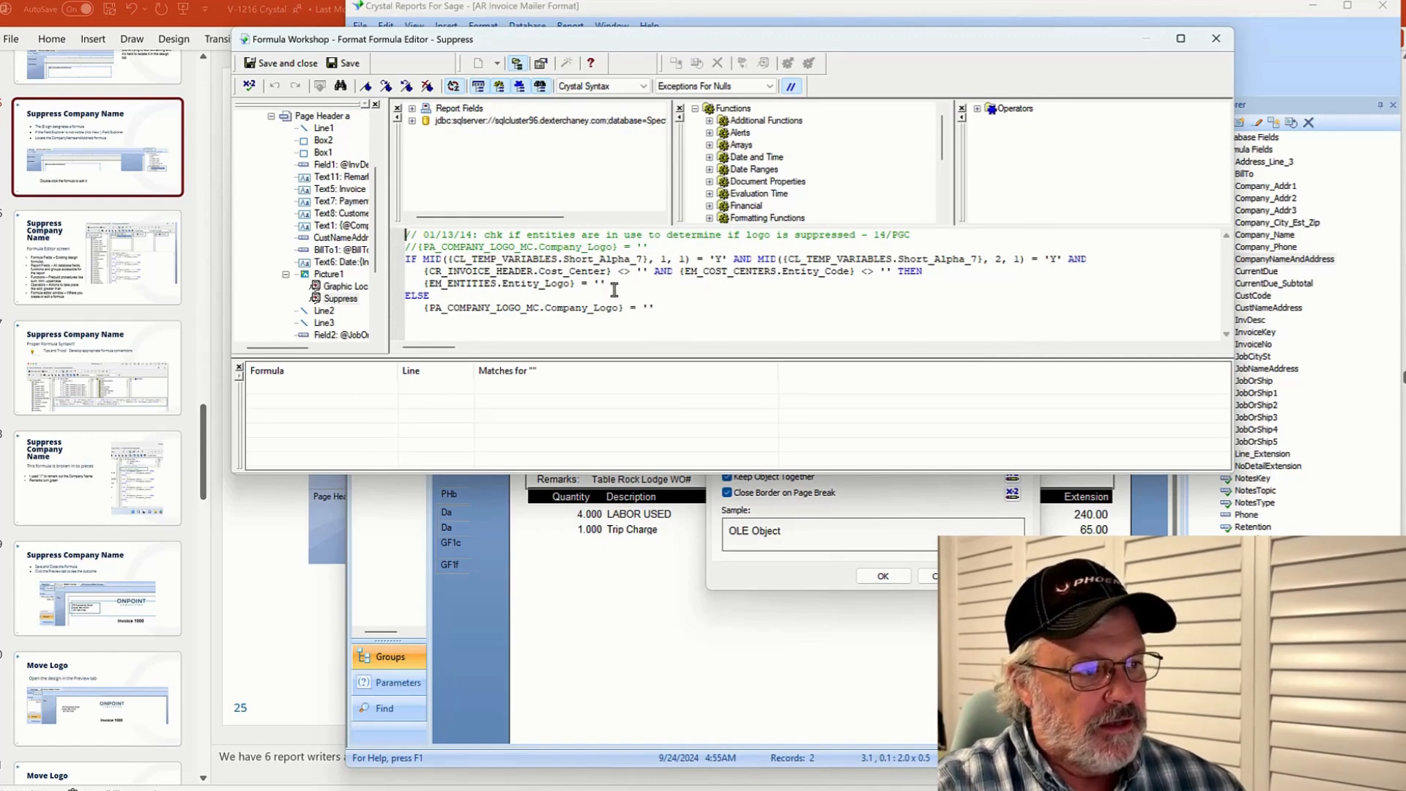
drag(611, 282, 417, 285)
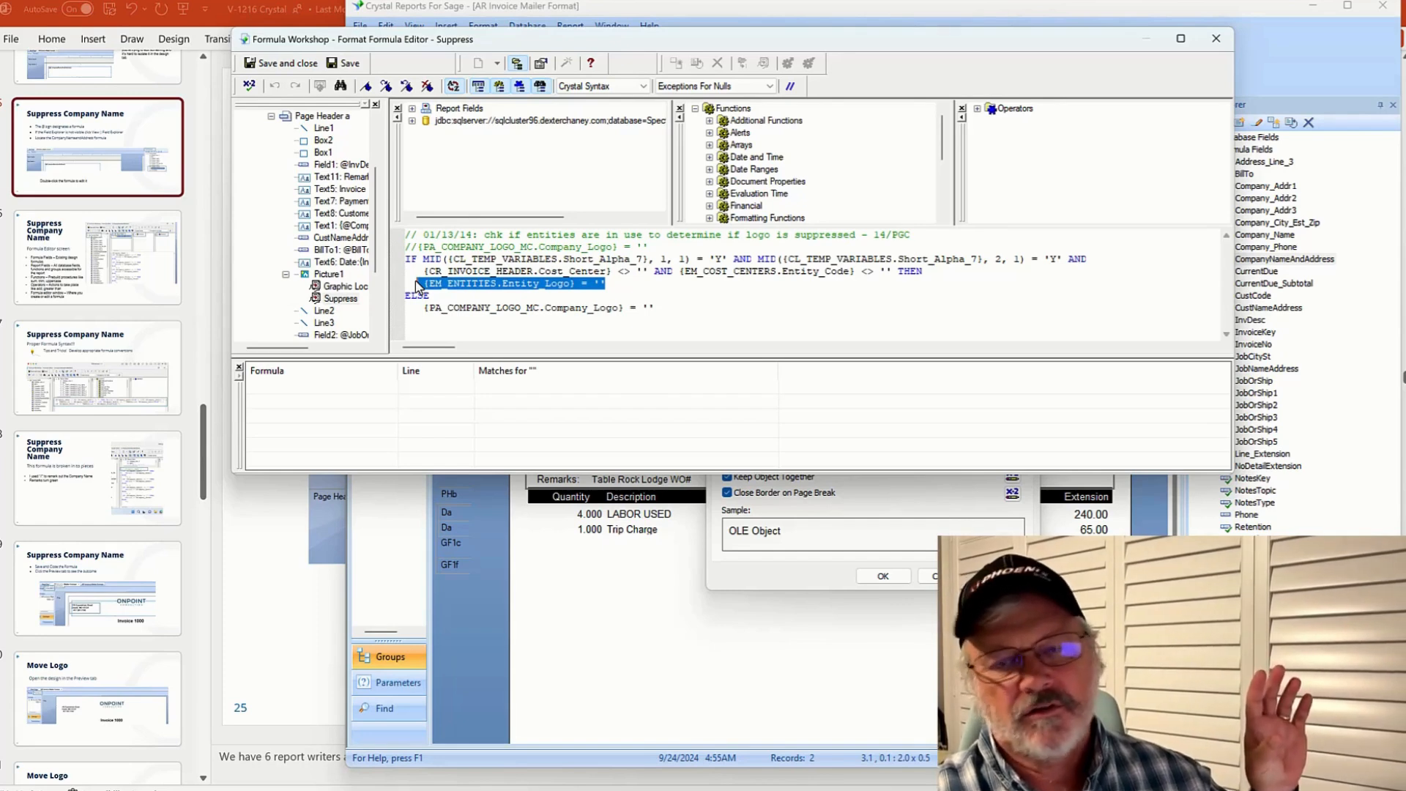
click(426, 307)
drag(426, 308, 550, 313)
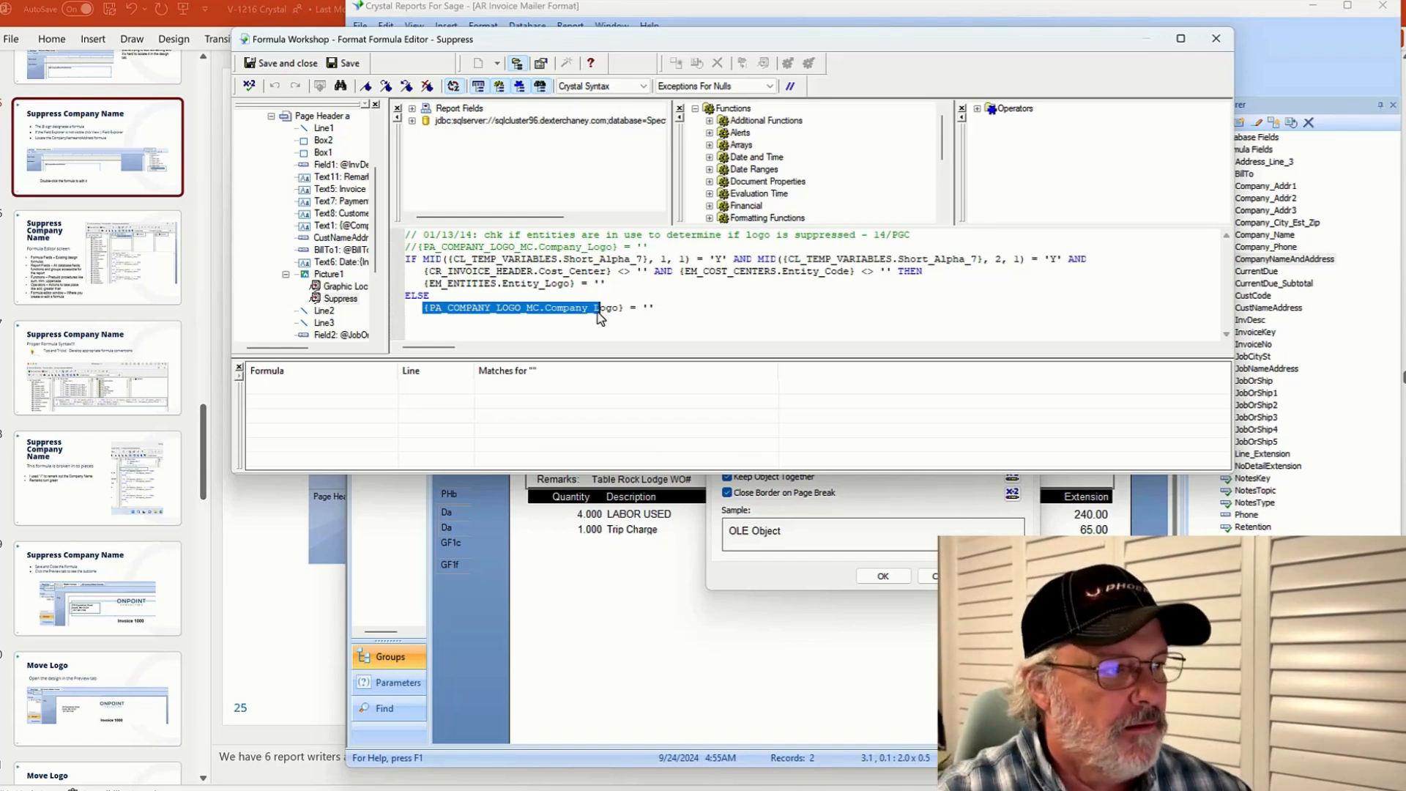
click(1215, 38)
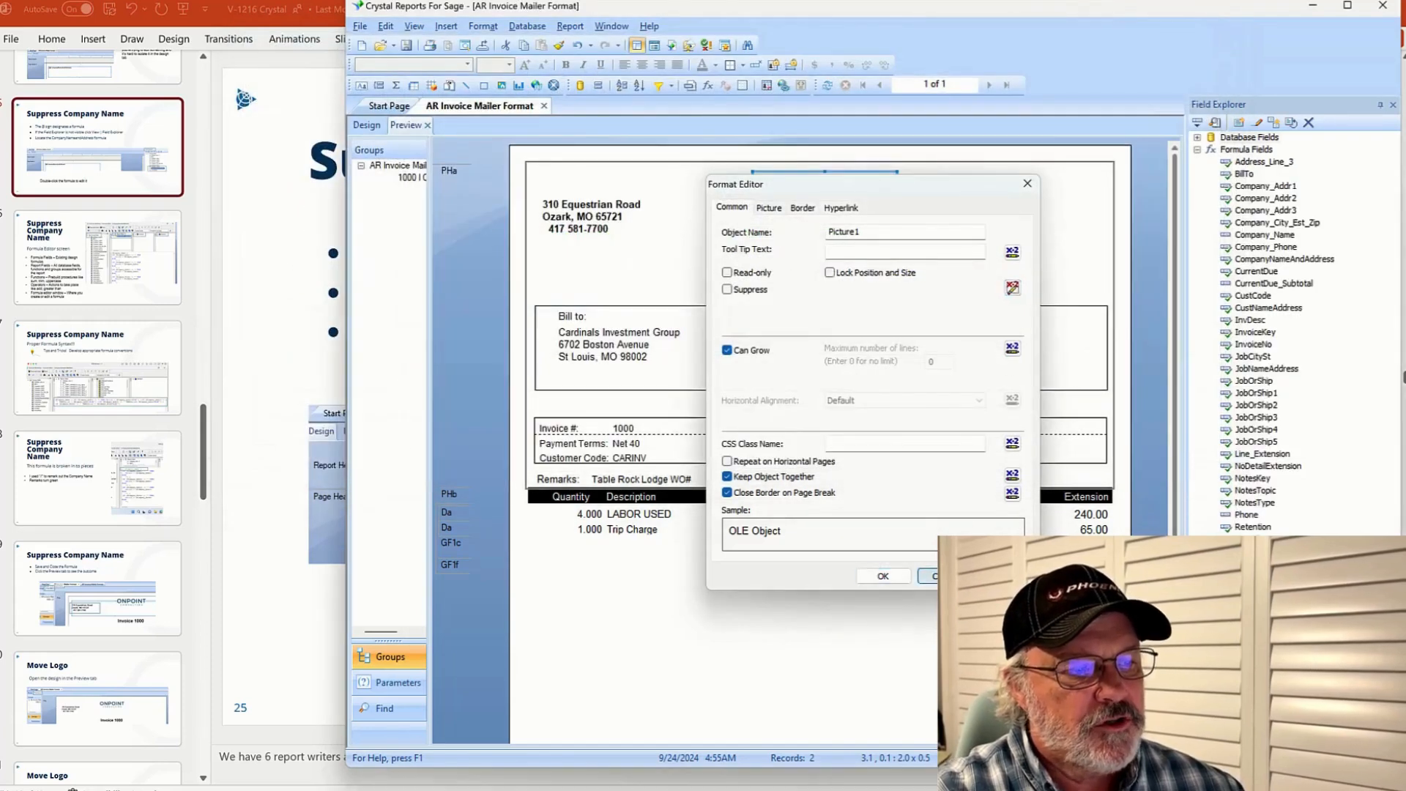
click(883, 576)
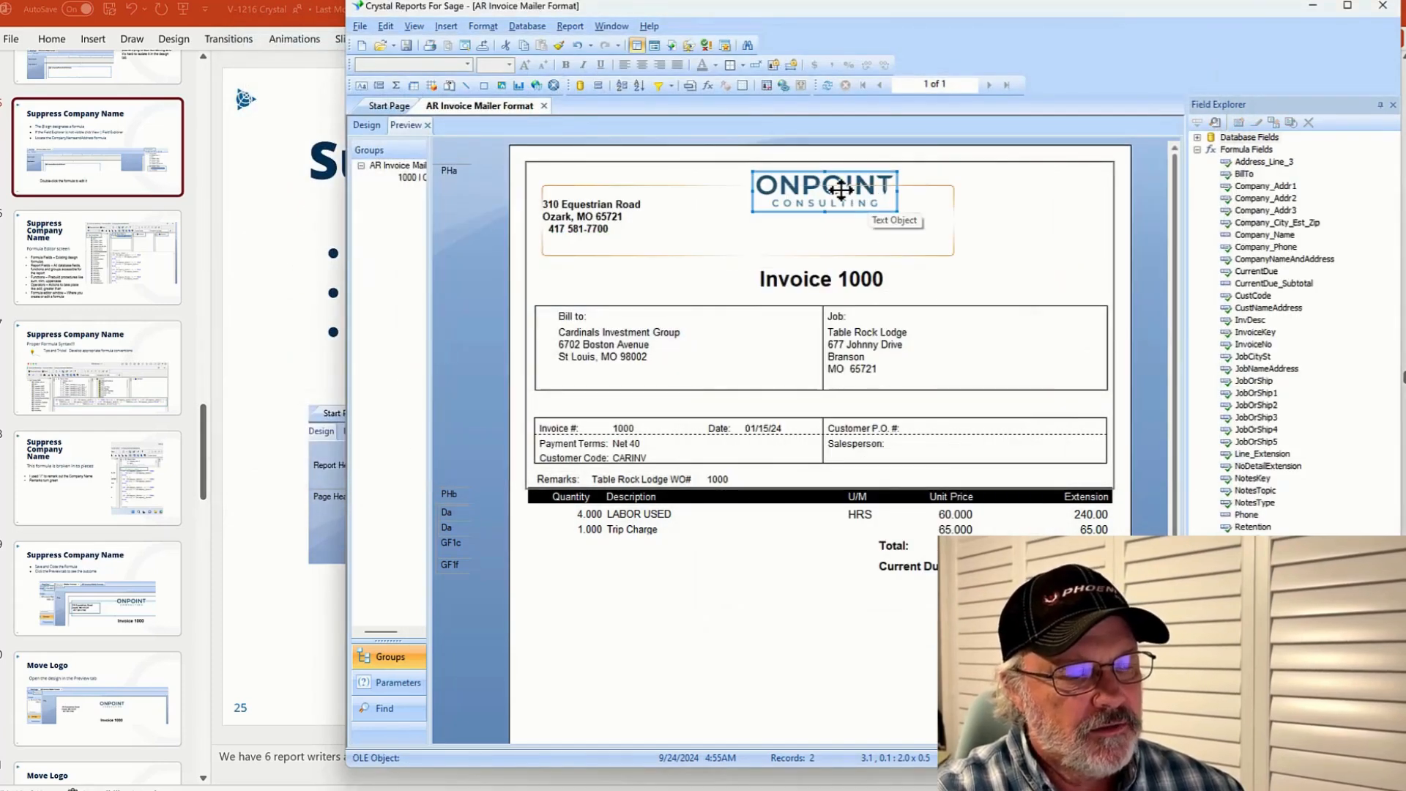
Move the ONPOINT logo to the right edge of the page header in the preview
click(367, 126)
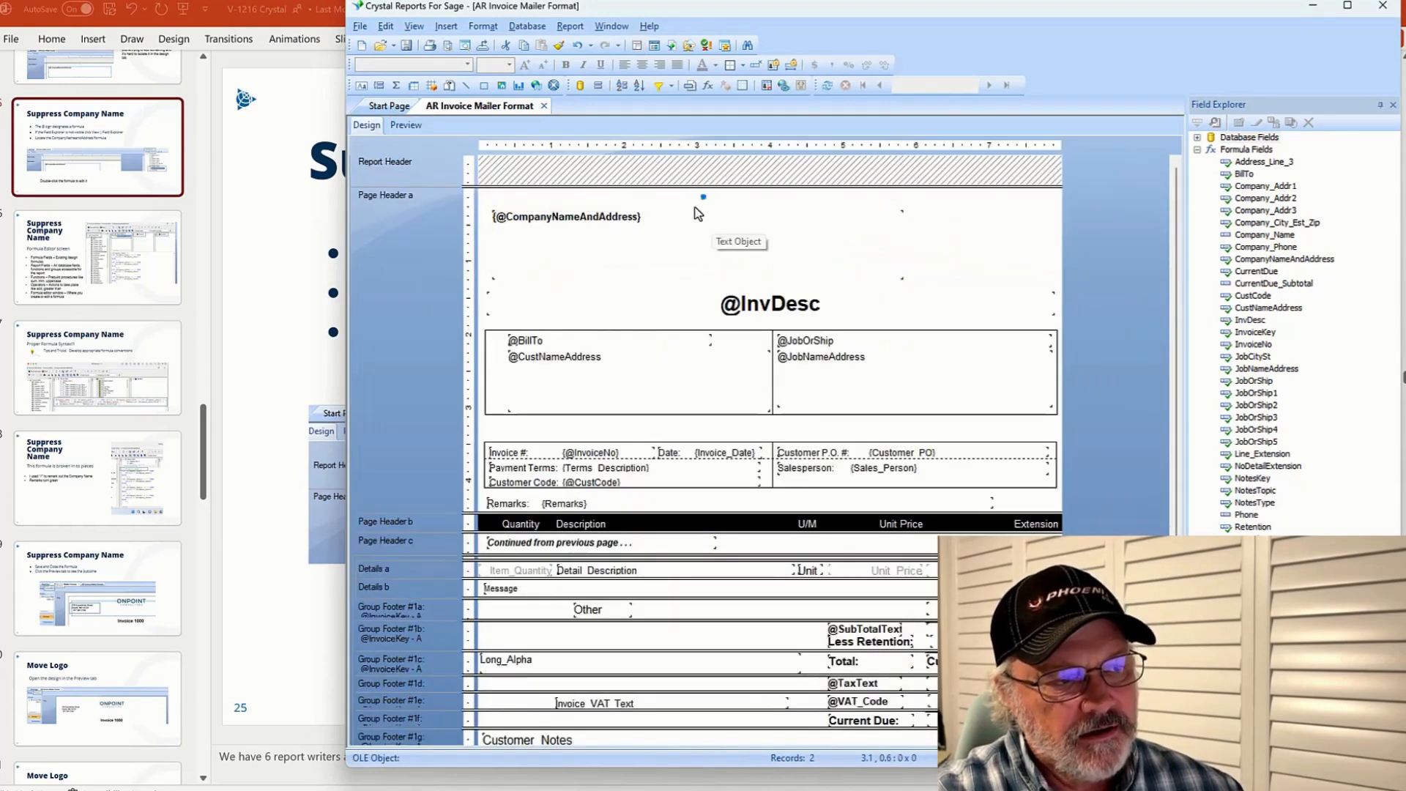
click(405, 125)
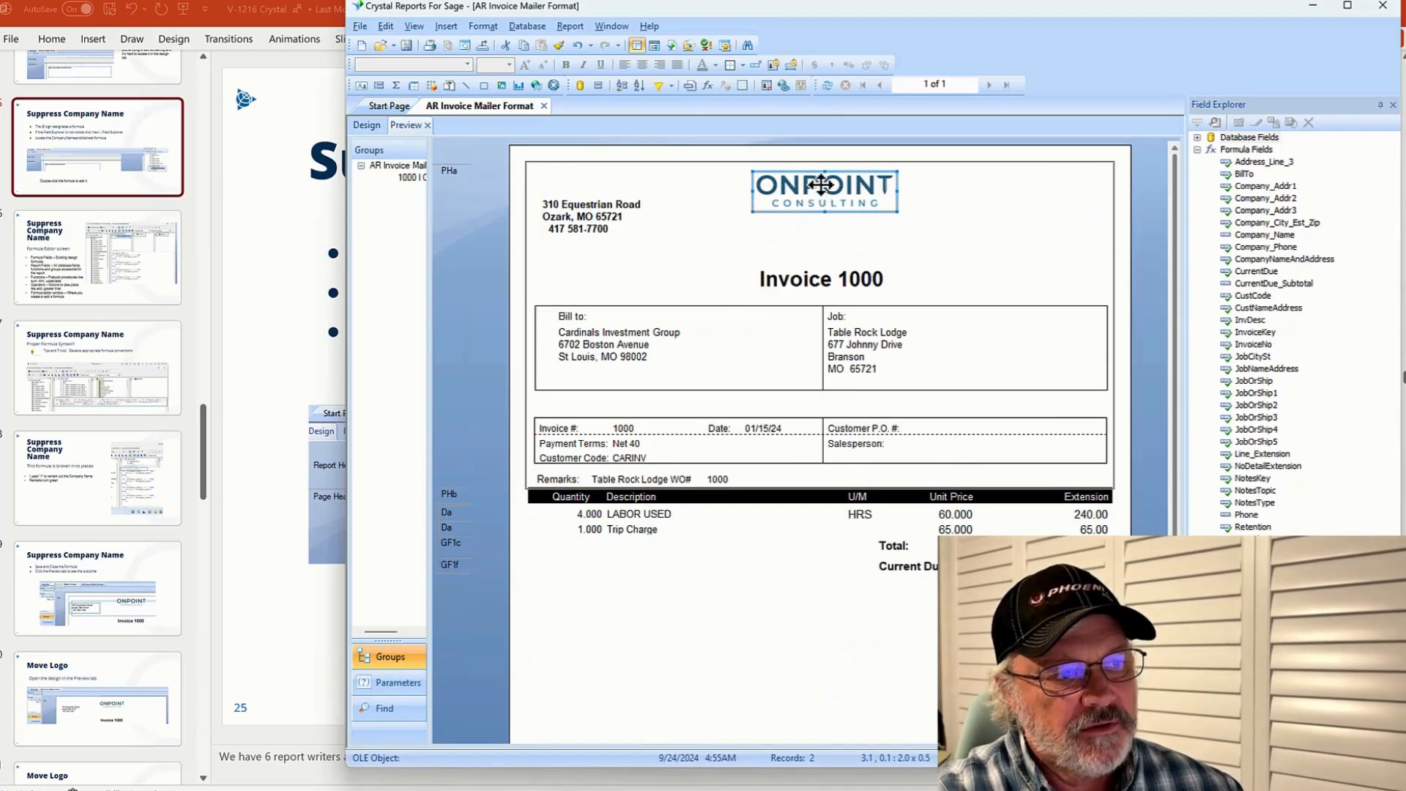
drag(821, 185, 1088, 201)
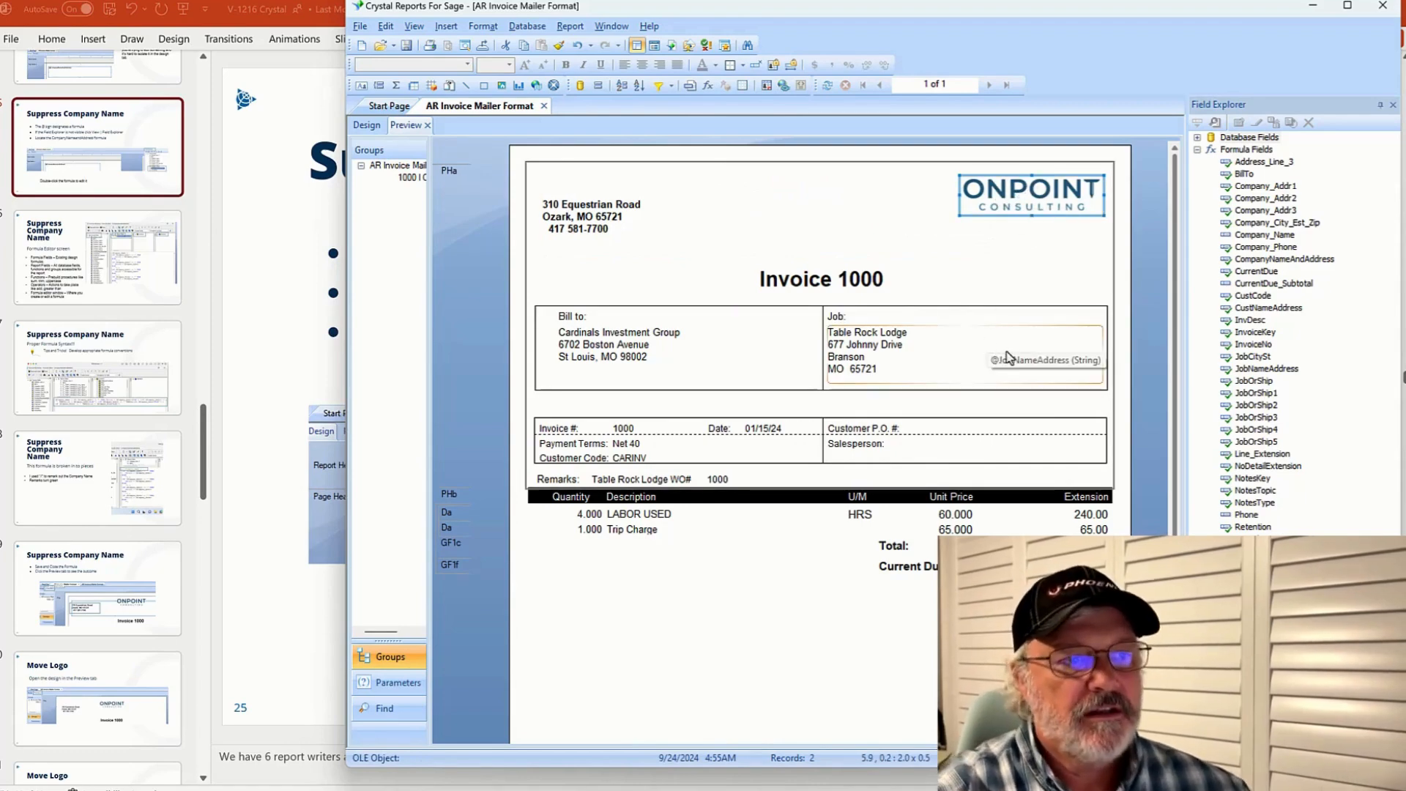
click(935, 695)
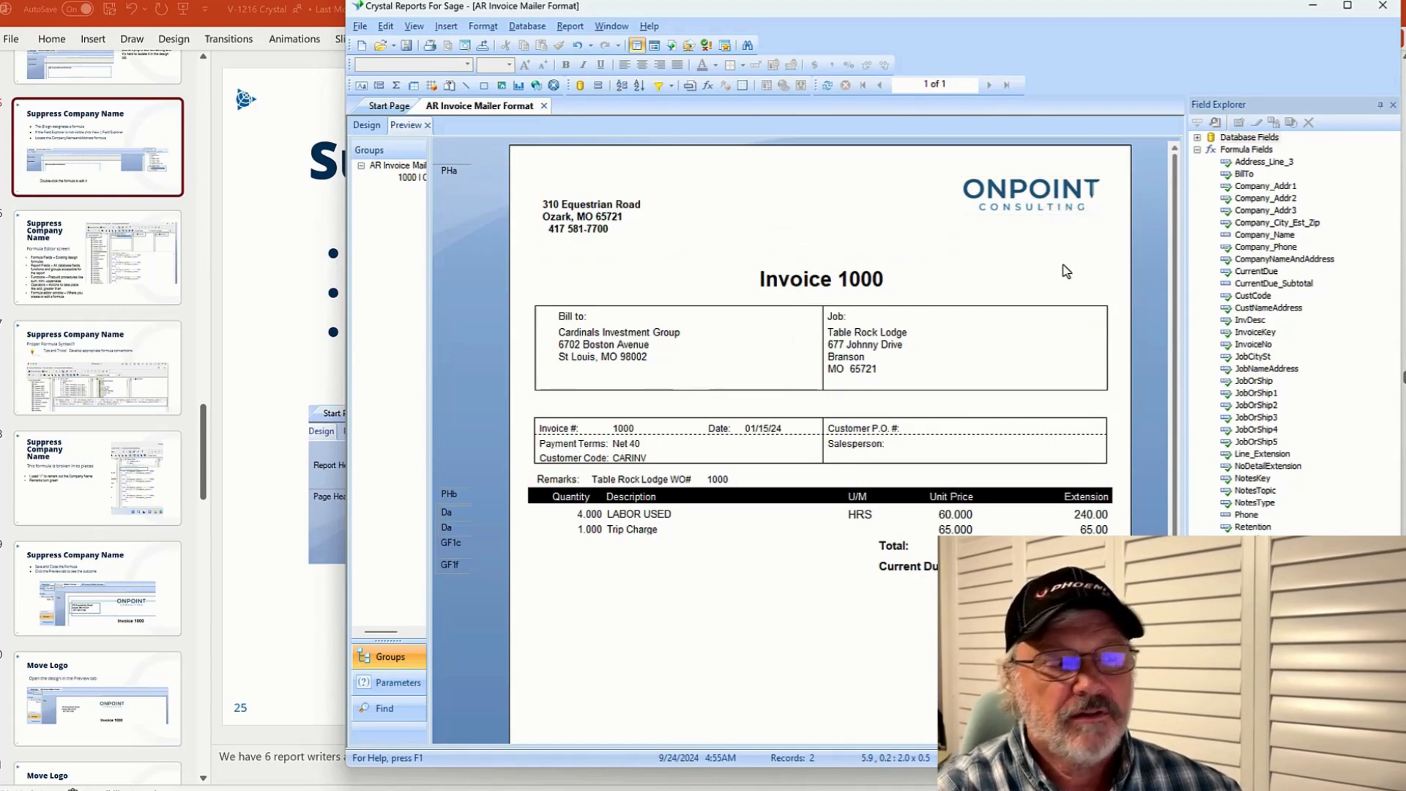
click(1040, 194)
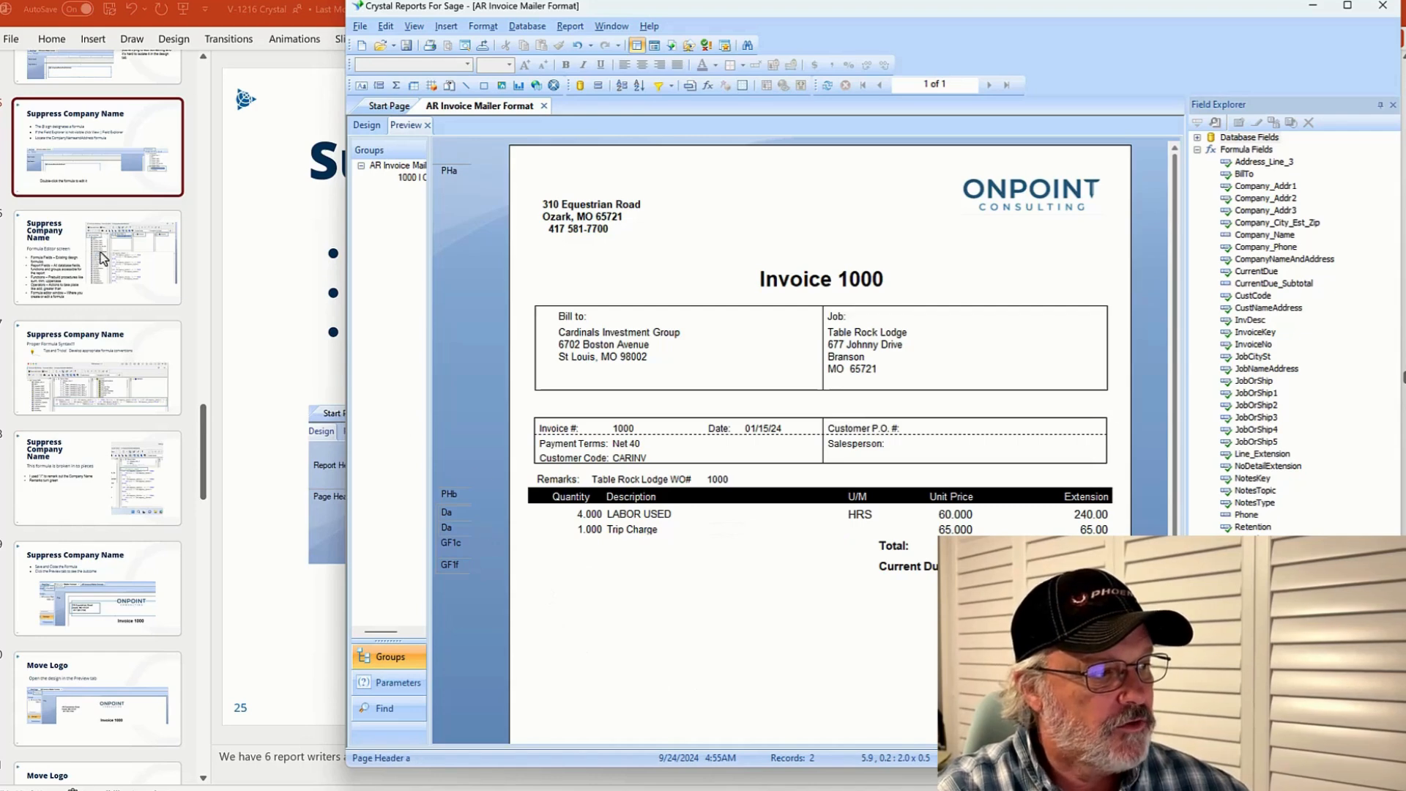
Switch to the PowerPoint presentation and browse the formula editor and syntax slides
click(87, 166)
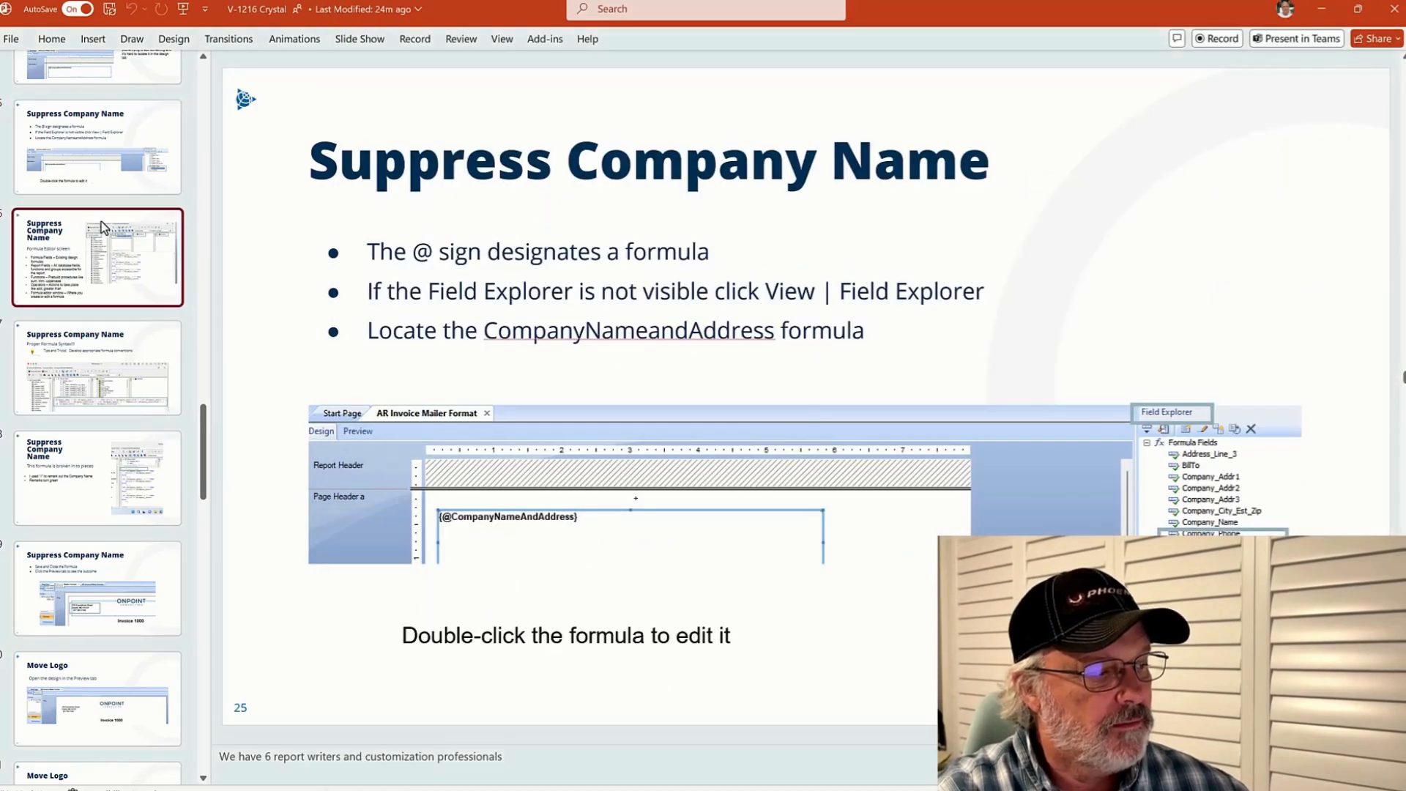
click(101, 222)
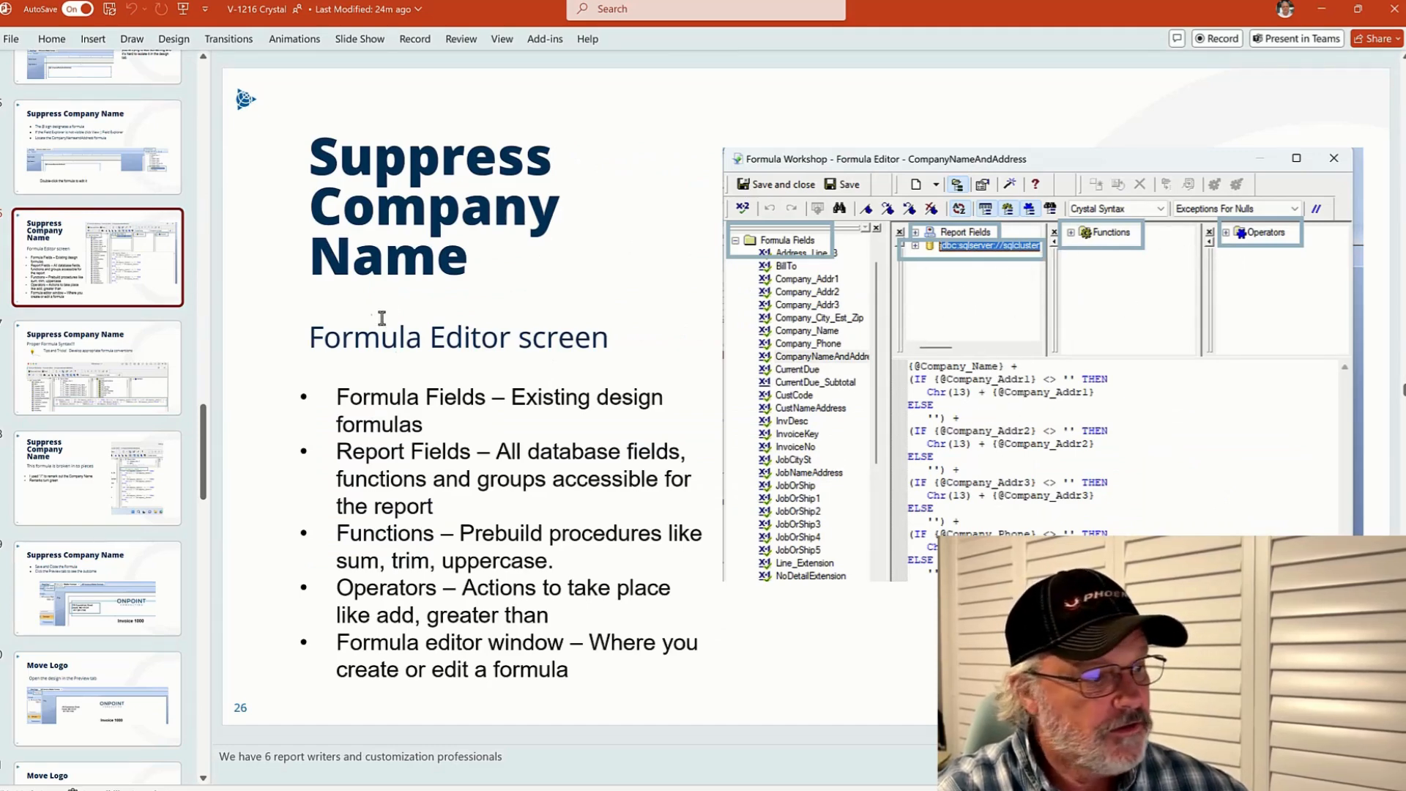
click(89, 392)
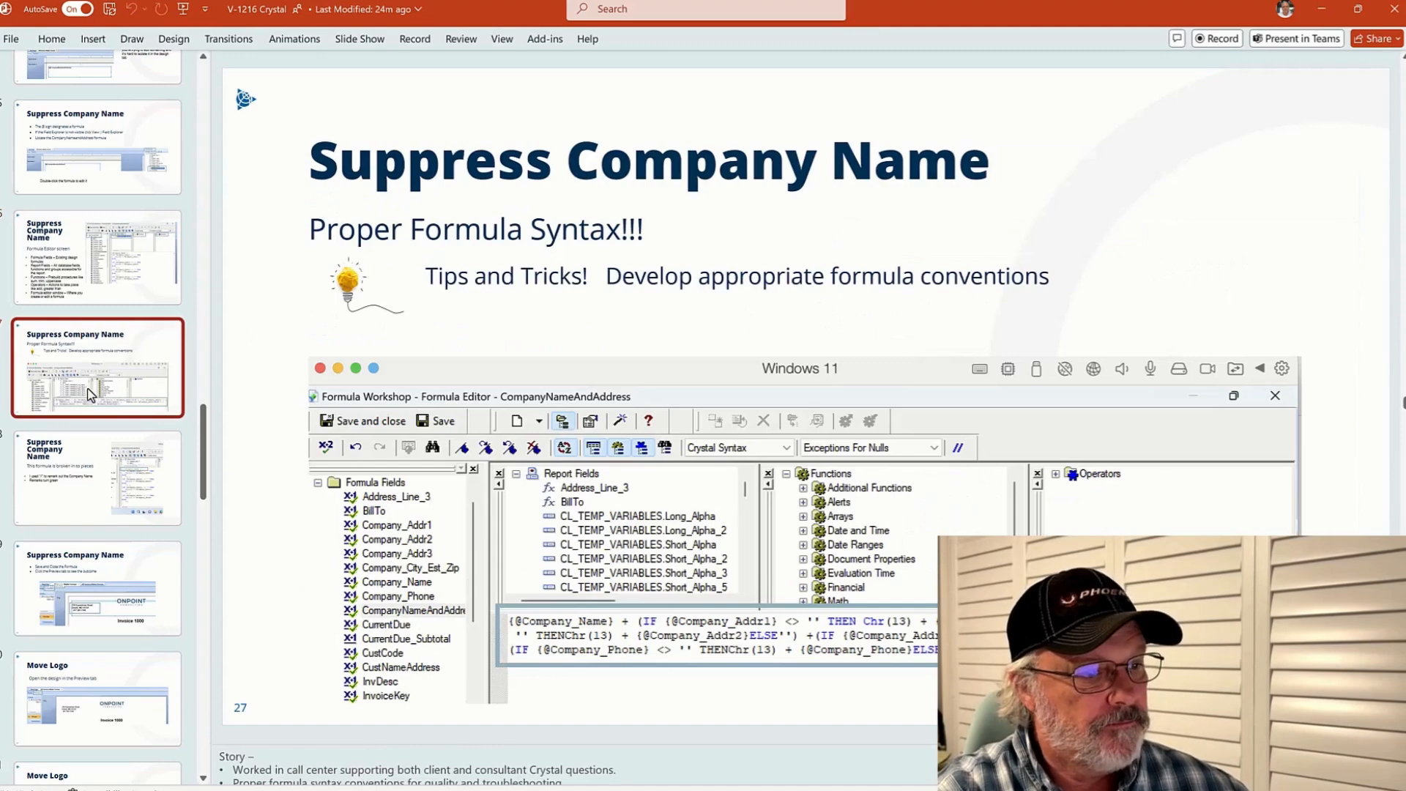
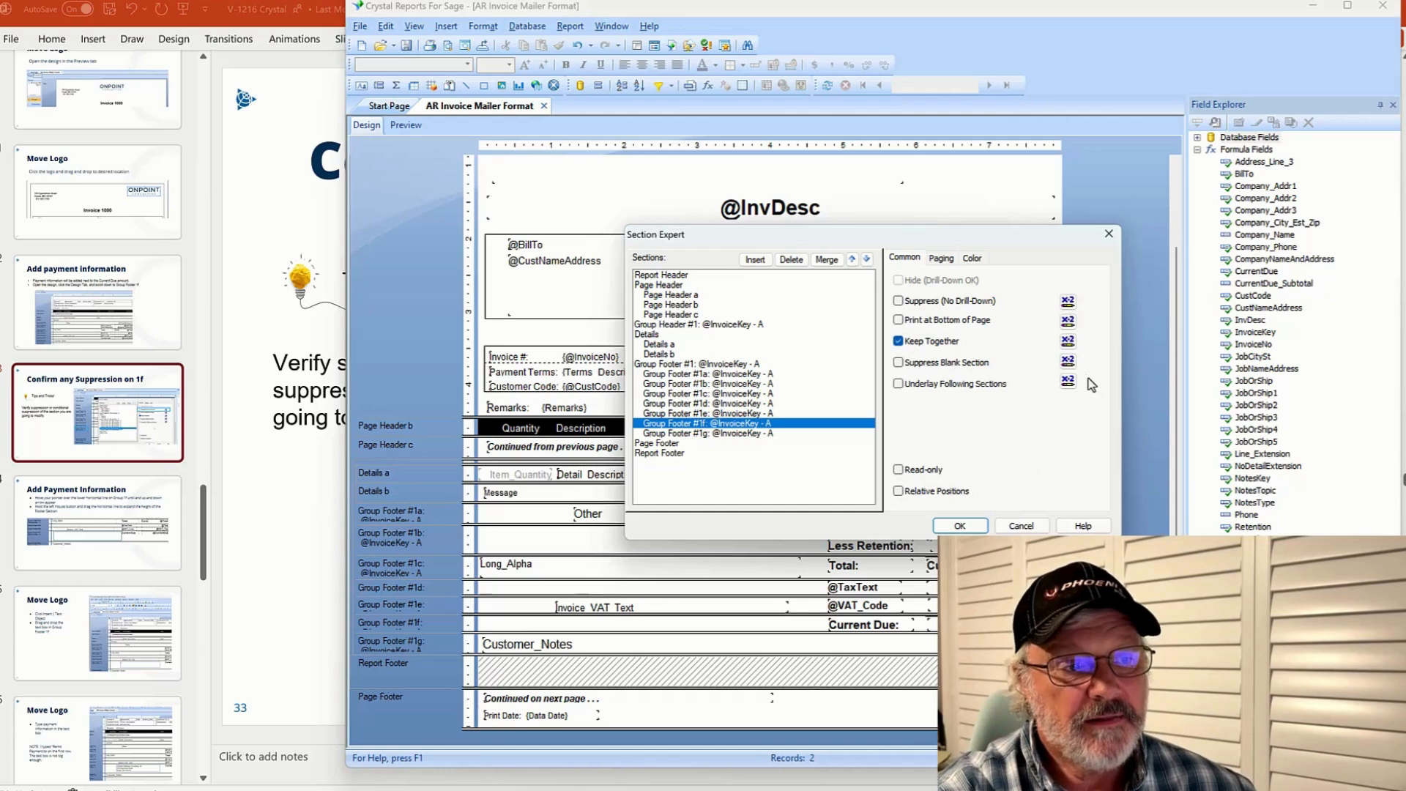
Close the Section Expert without changes and deepen the Group Footer #1f section
click(1021, 525)
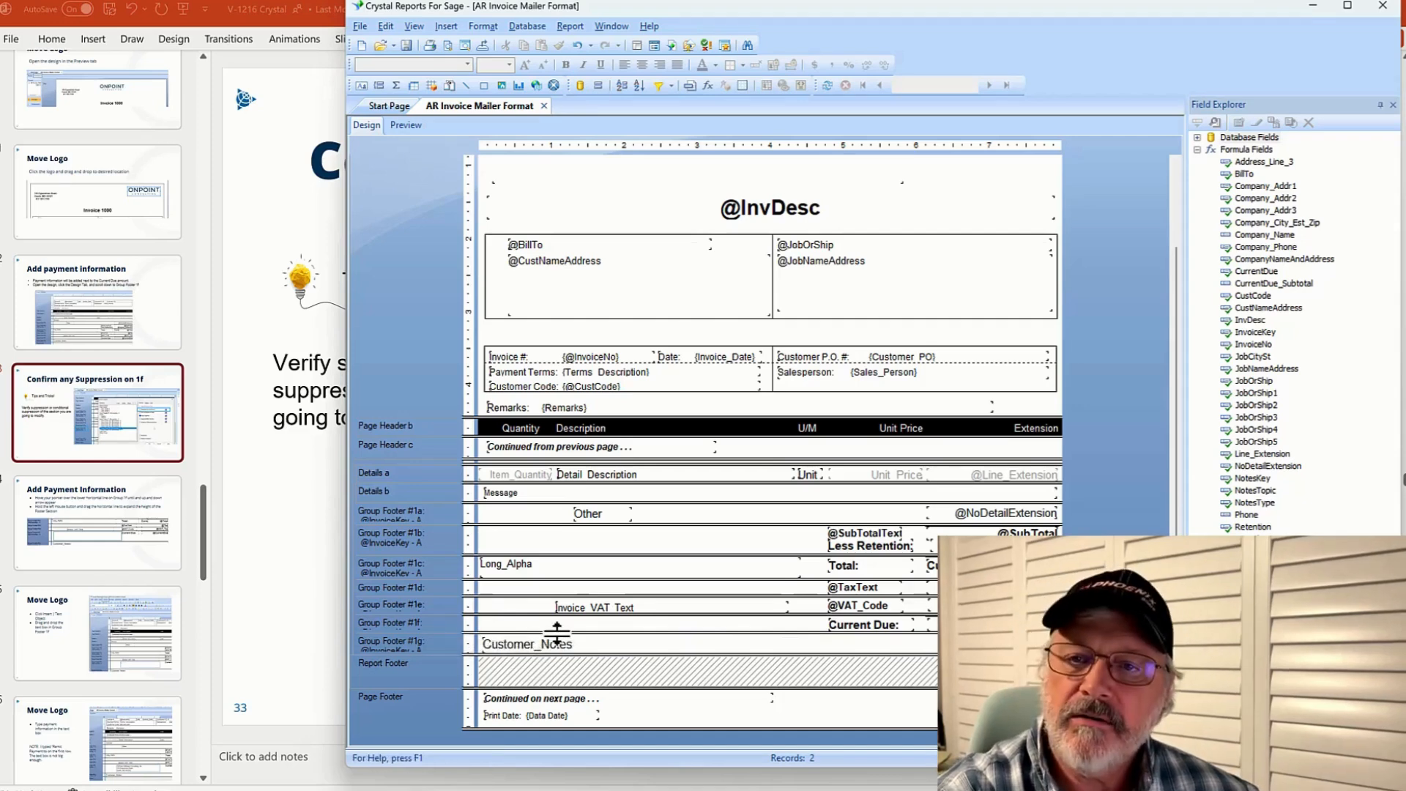
drag(556, 632, 555, 665)
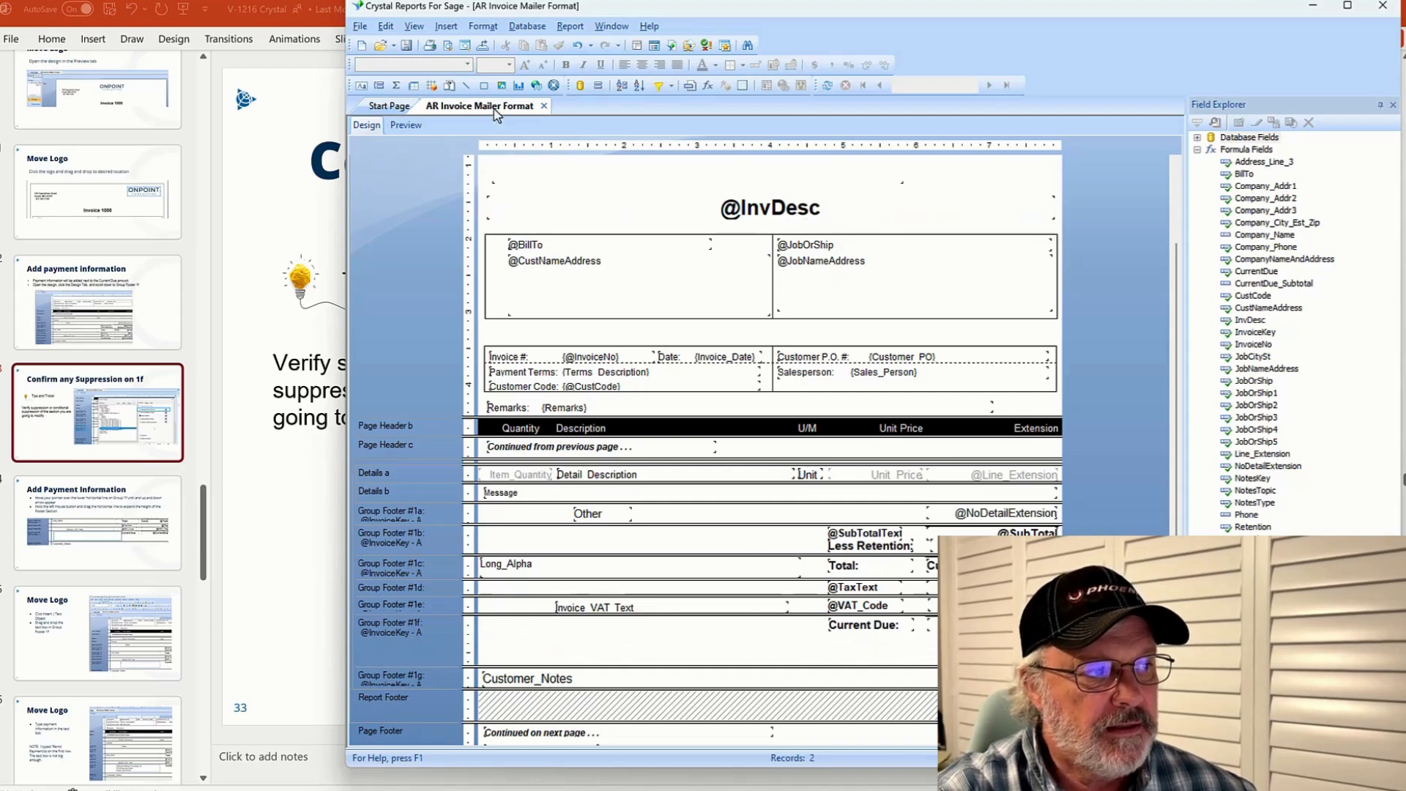
Insert a text object and draw it across the left part of Group Footer #1f
click(446, 30)
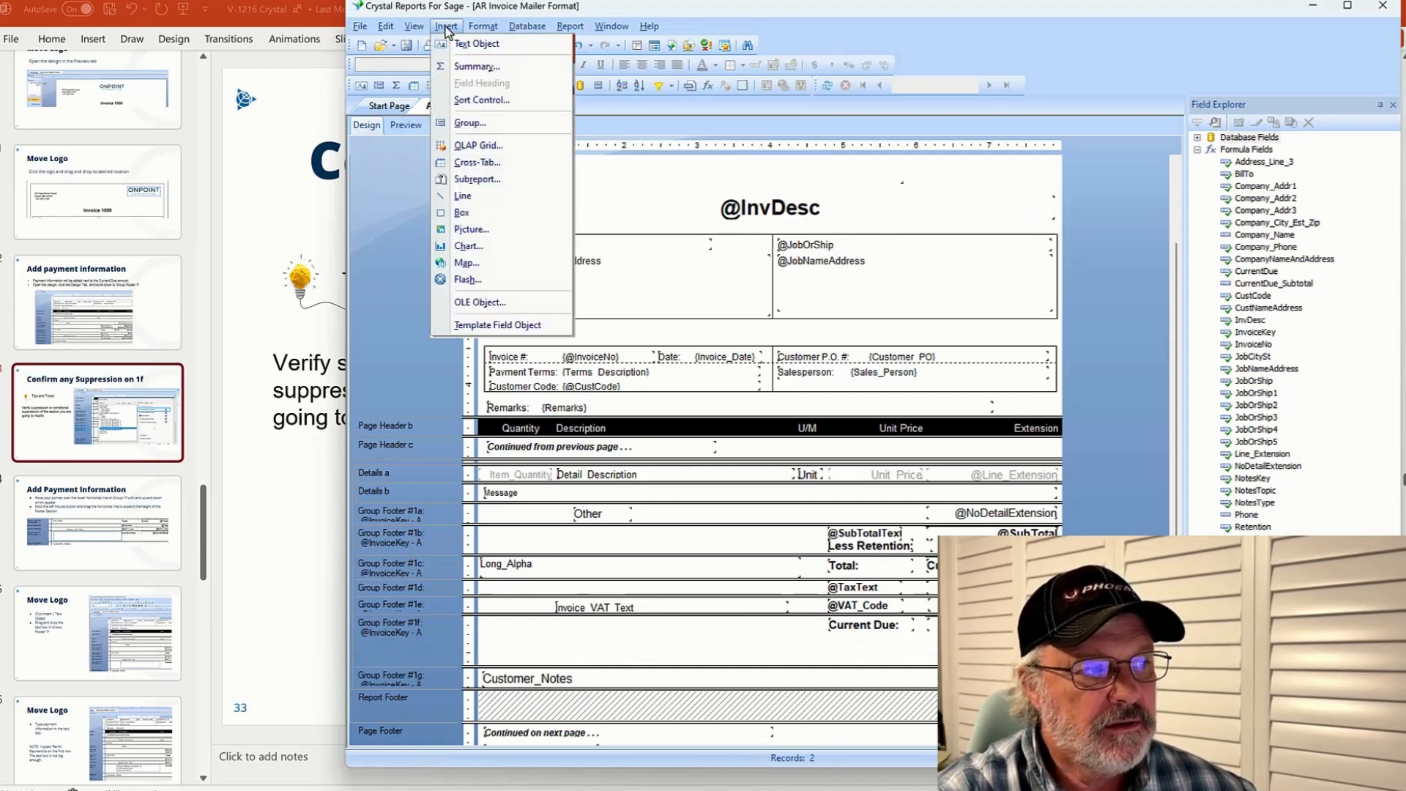
click(483, 45)
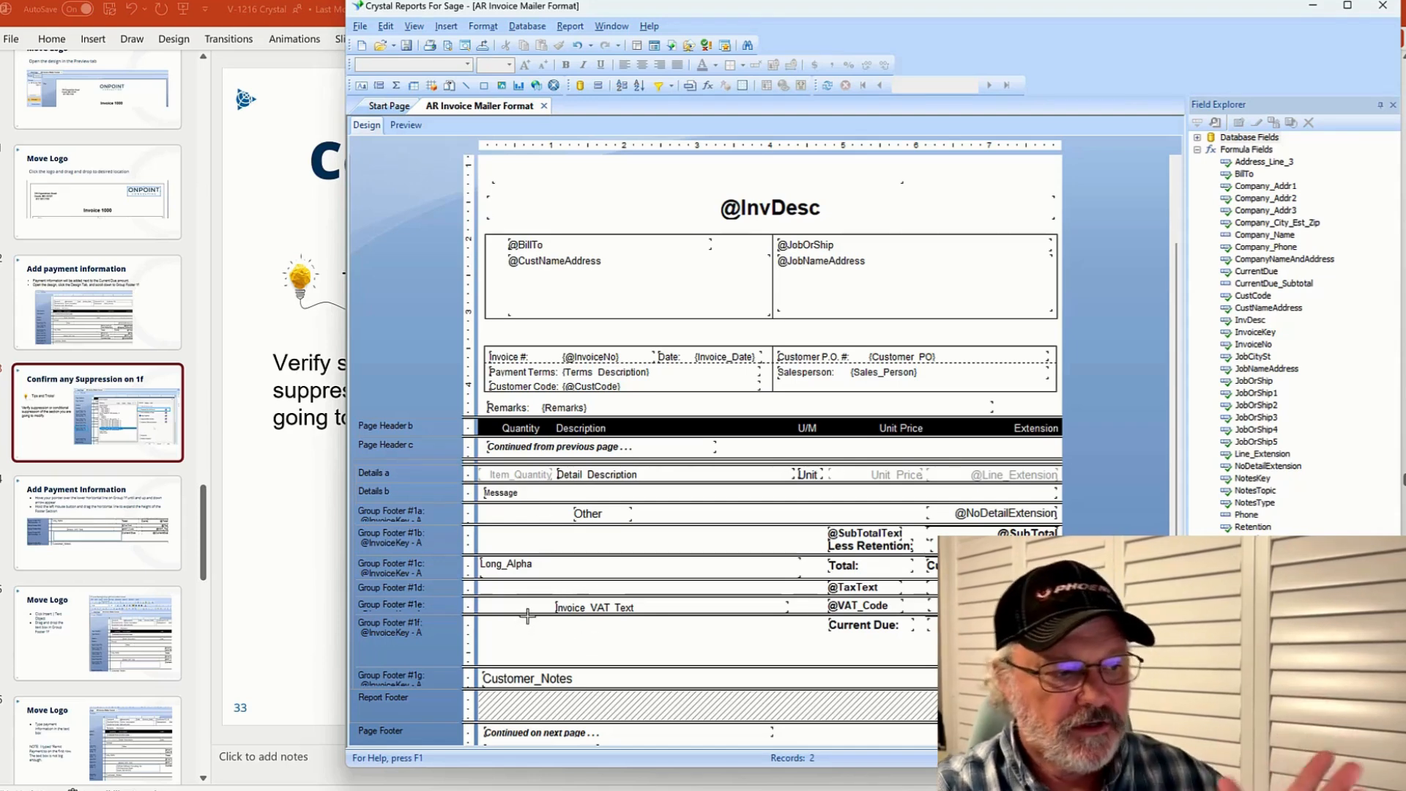
drag(504, 617, 741, 663)
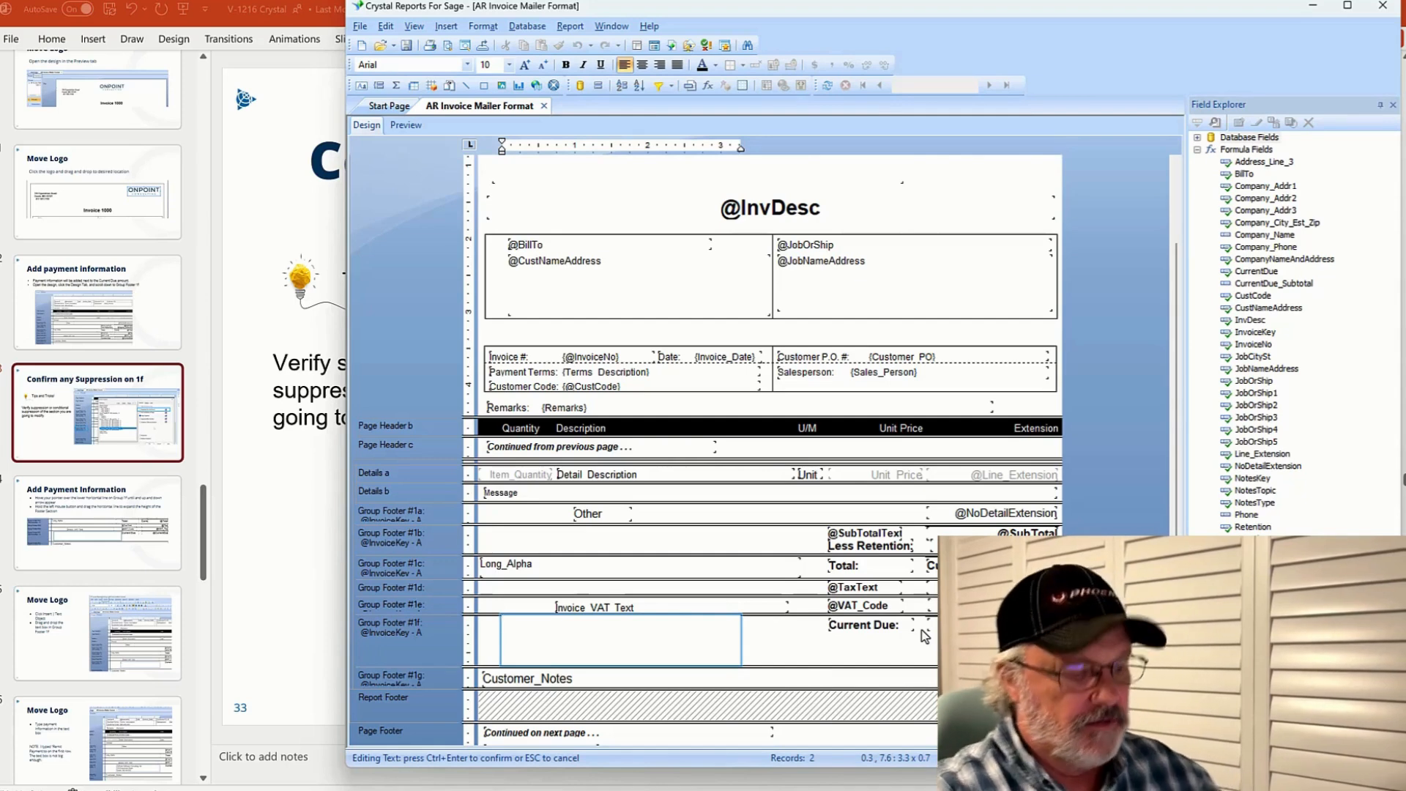
Enter "Send payments to:" followed by OnPoint Consulting and its mailing address in the text object, then finish editing
text(Send )
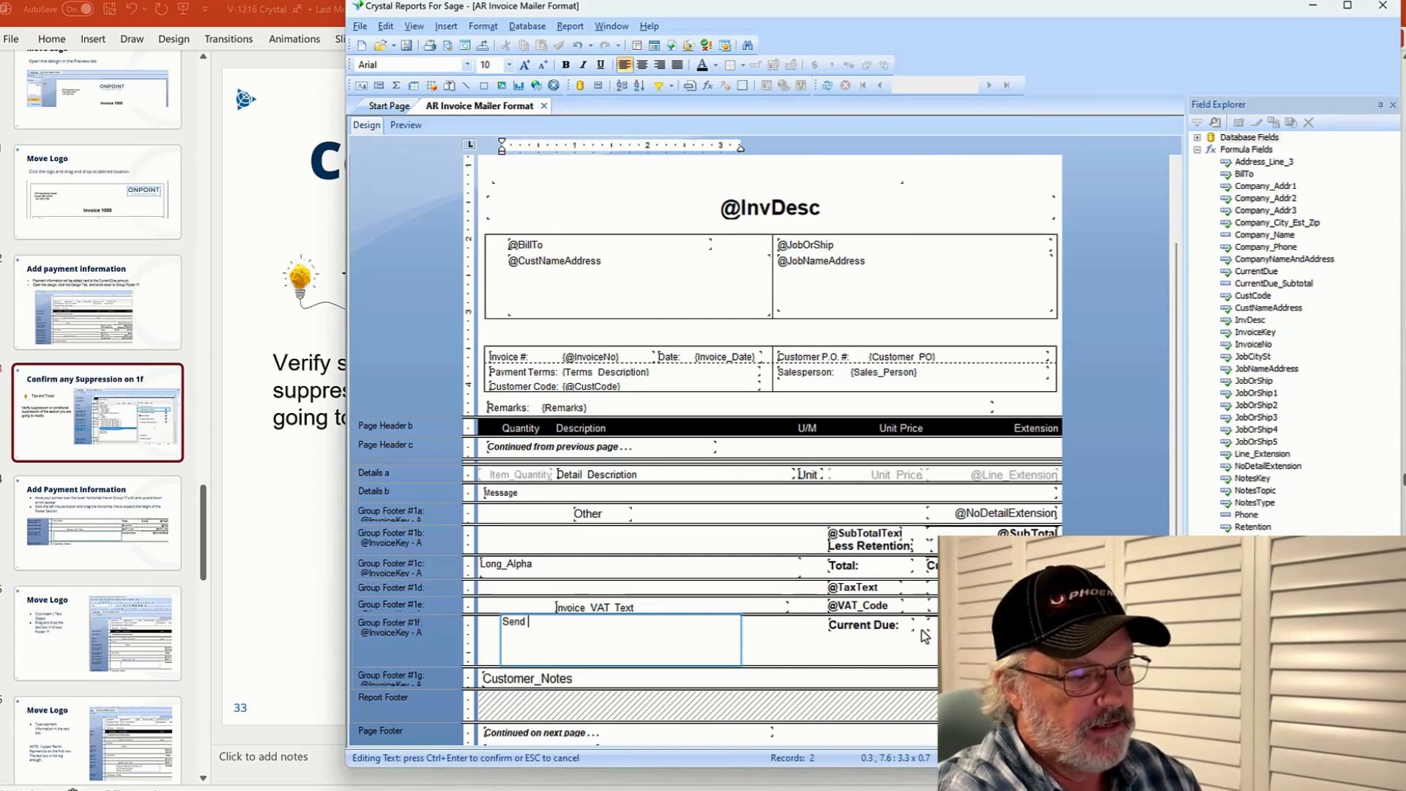
text(pay)
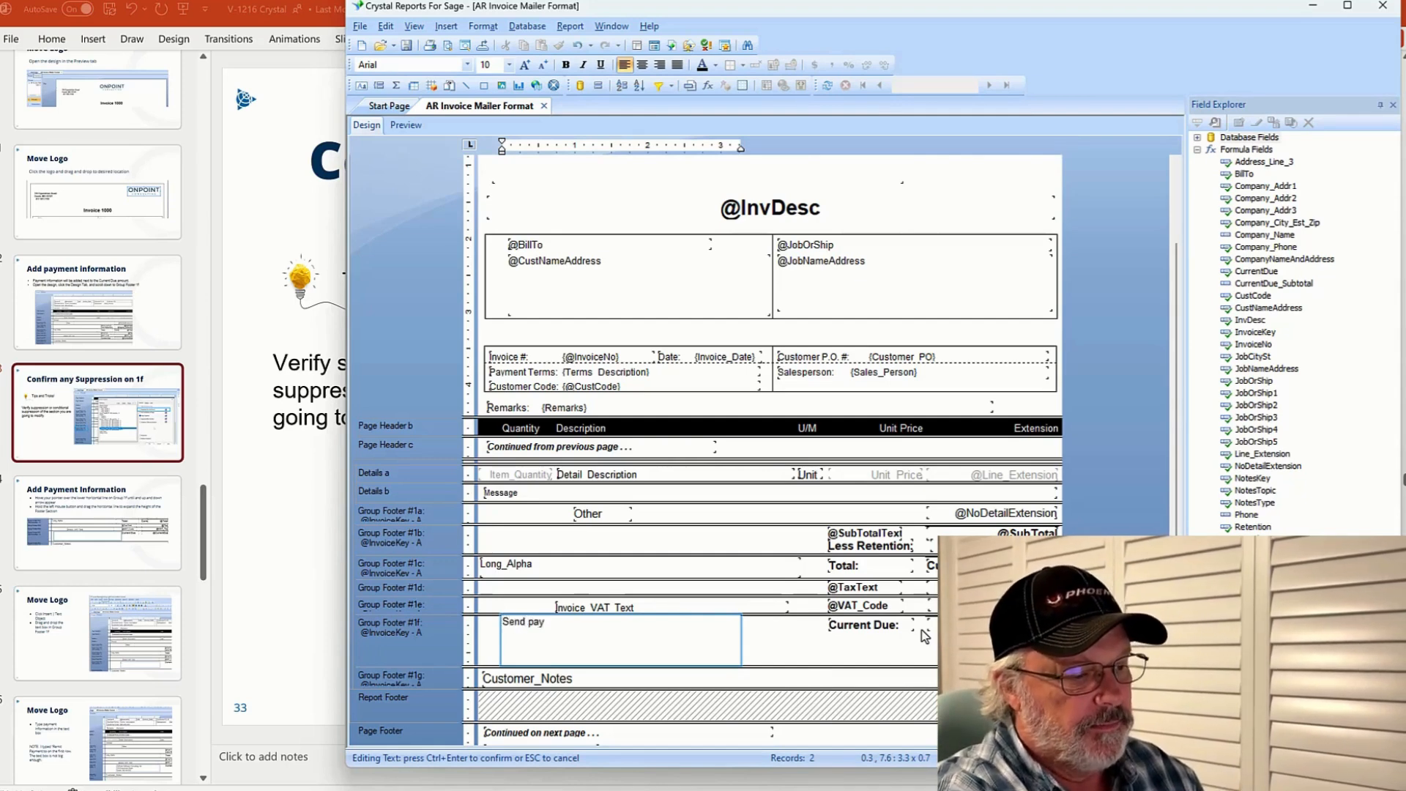
text(ments to)
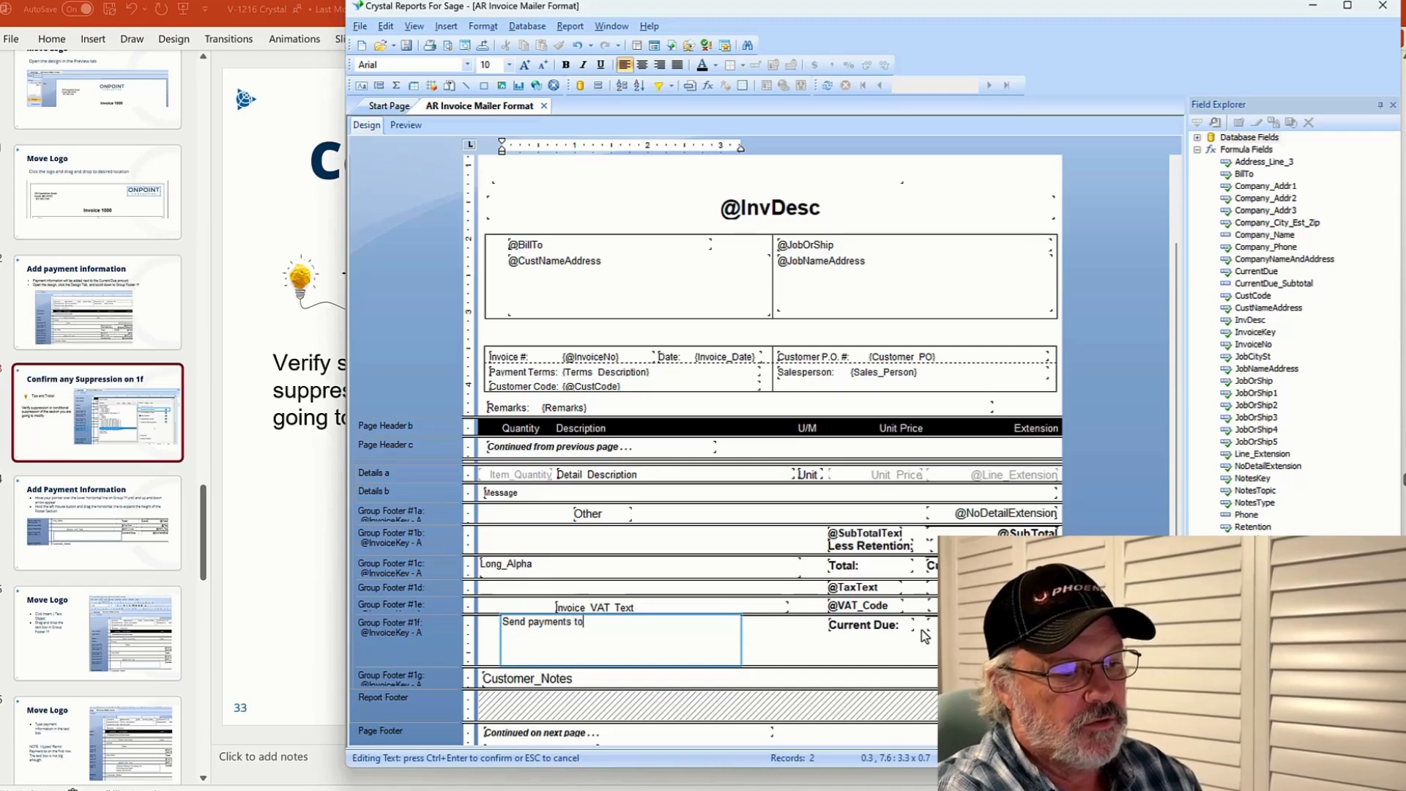
text(: O)
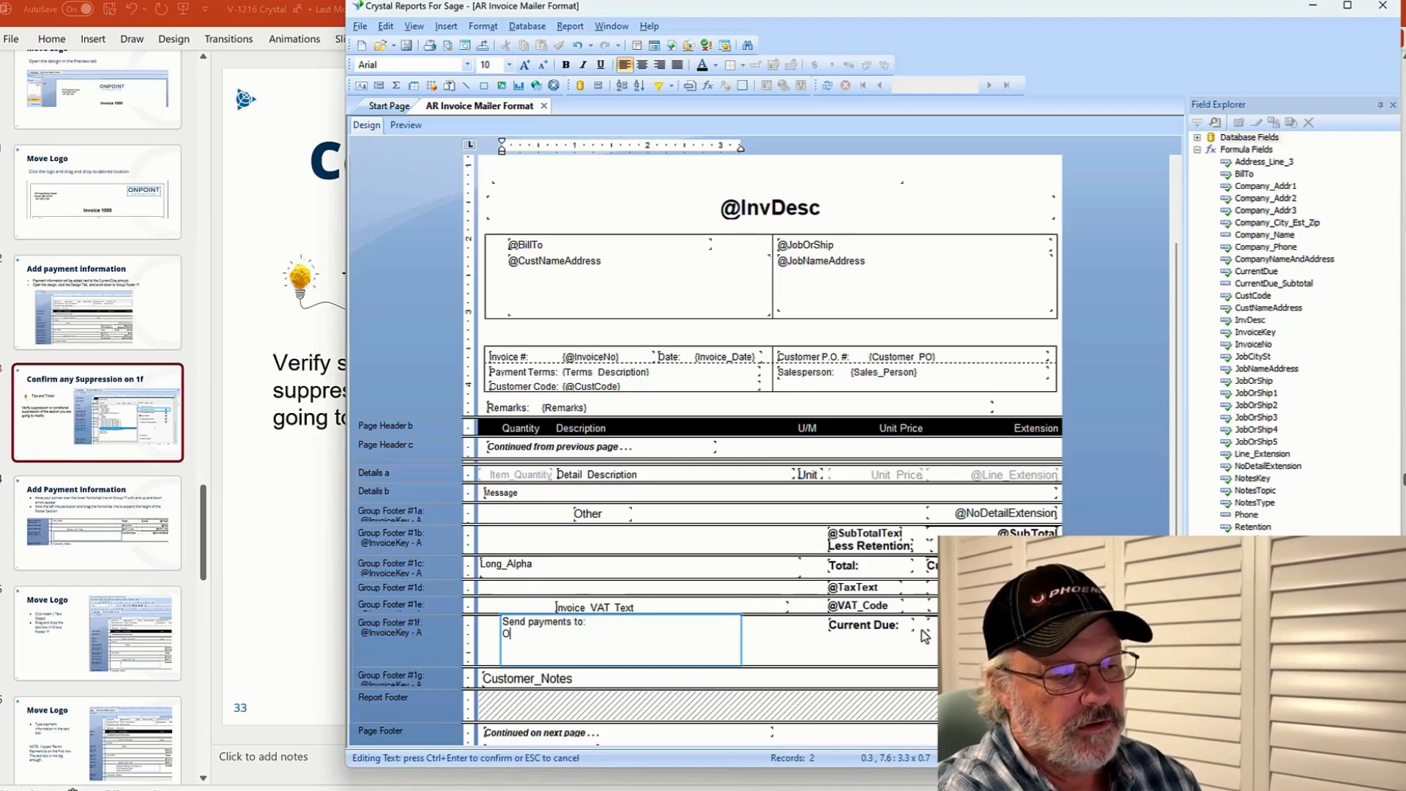
text(nPoin)
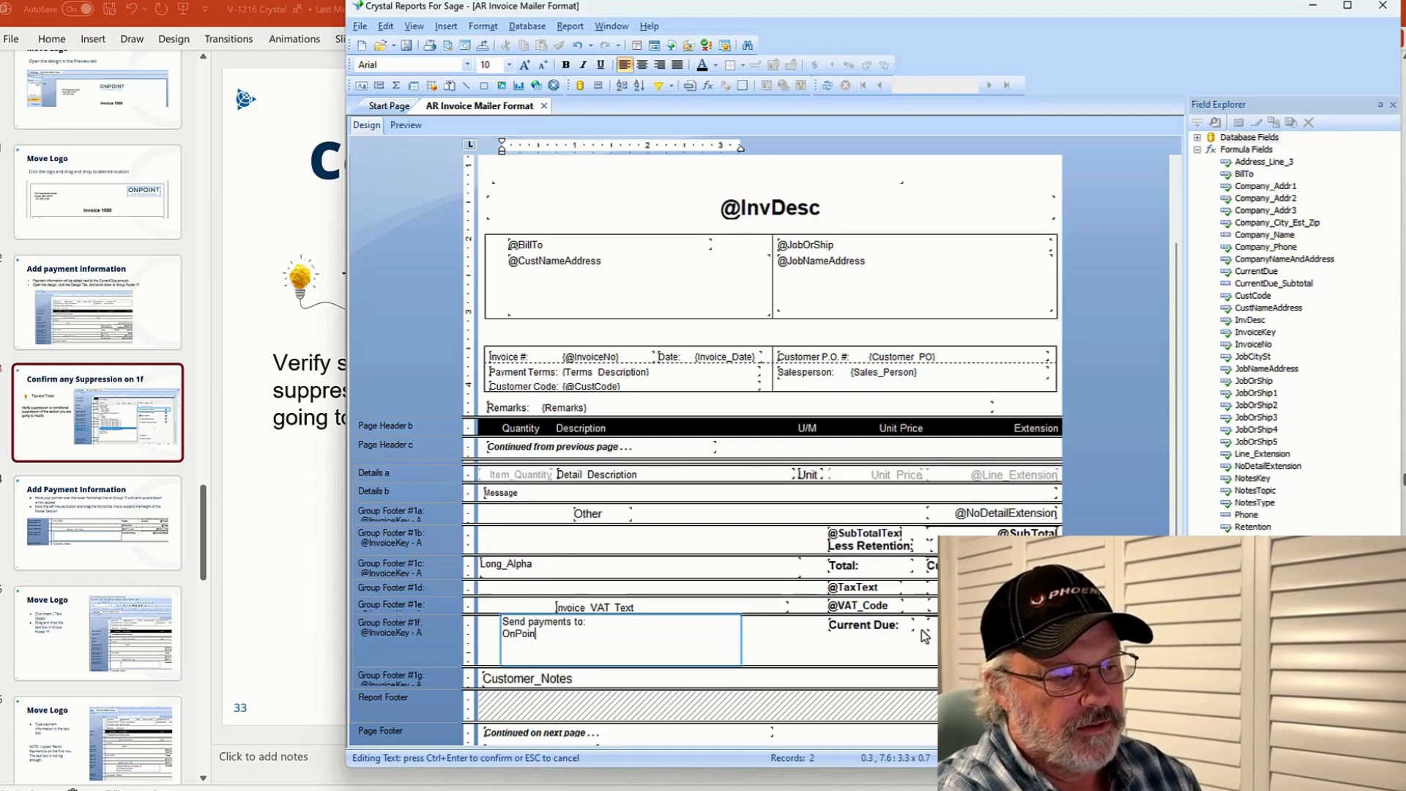
text(t Consulting )
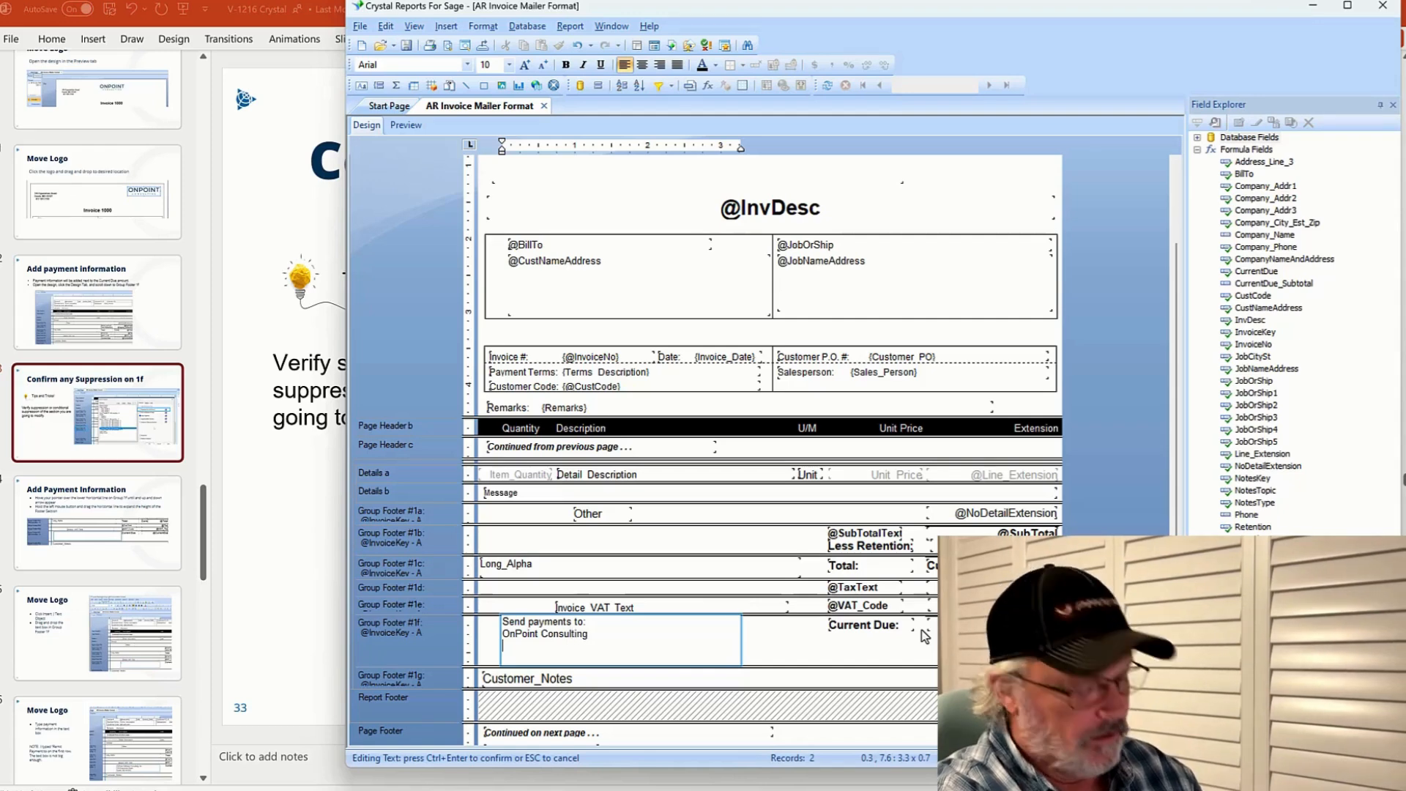
text(310 Equ)
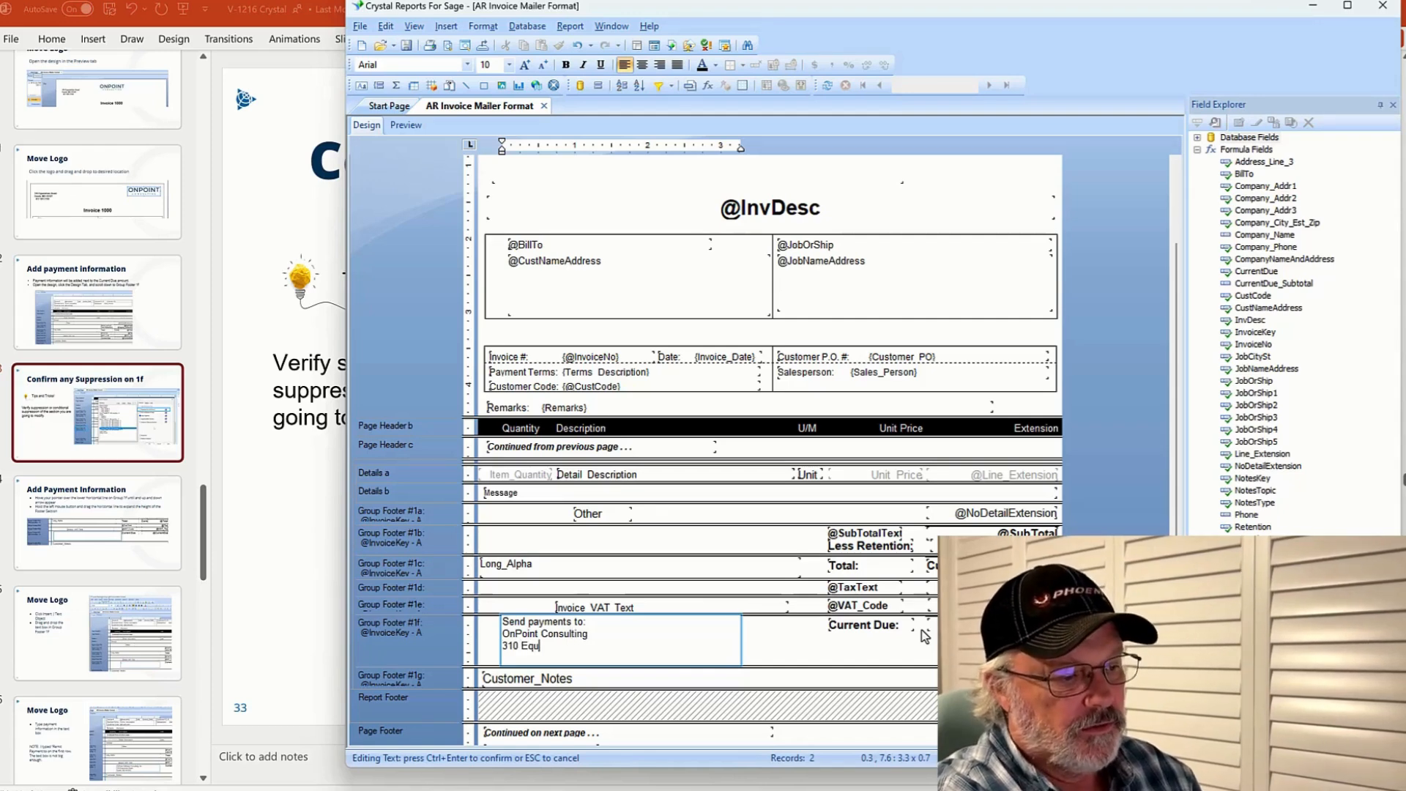
text(estrian Road)
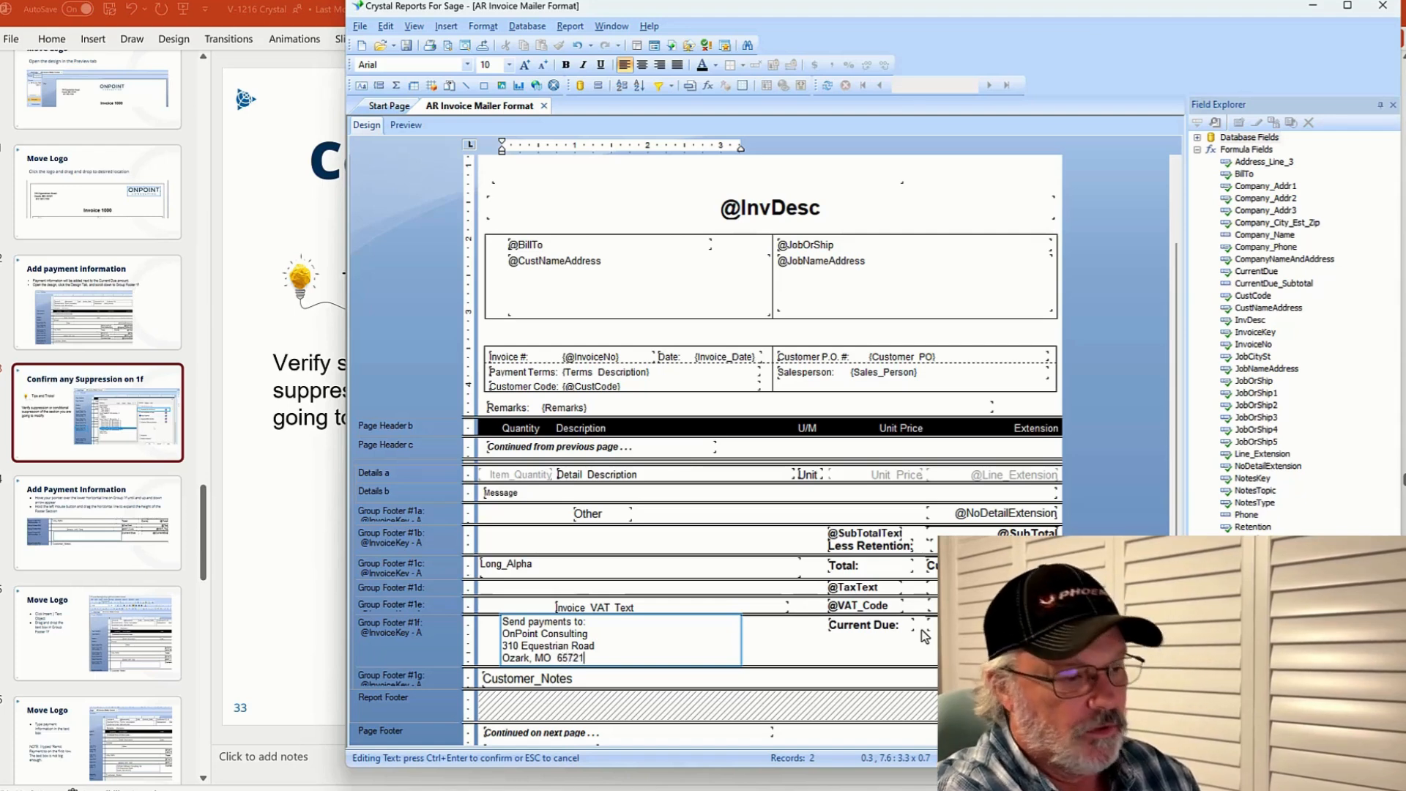
click(838, 665)
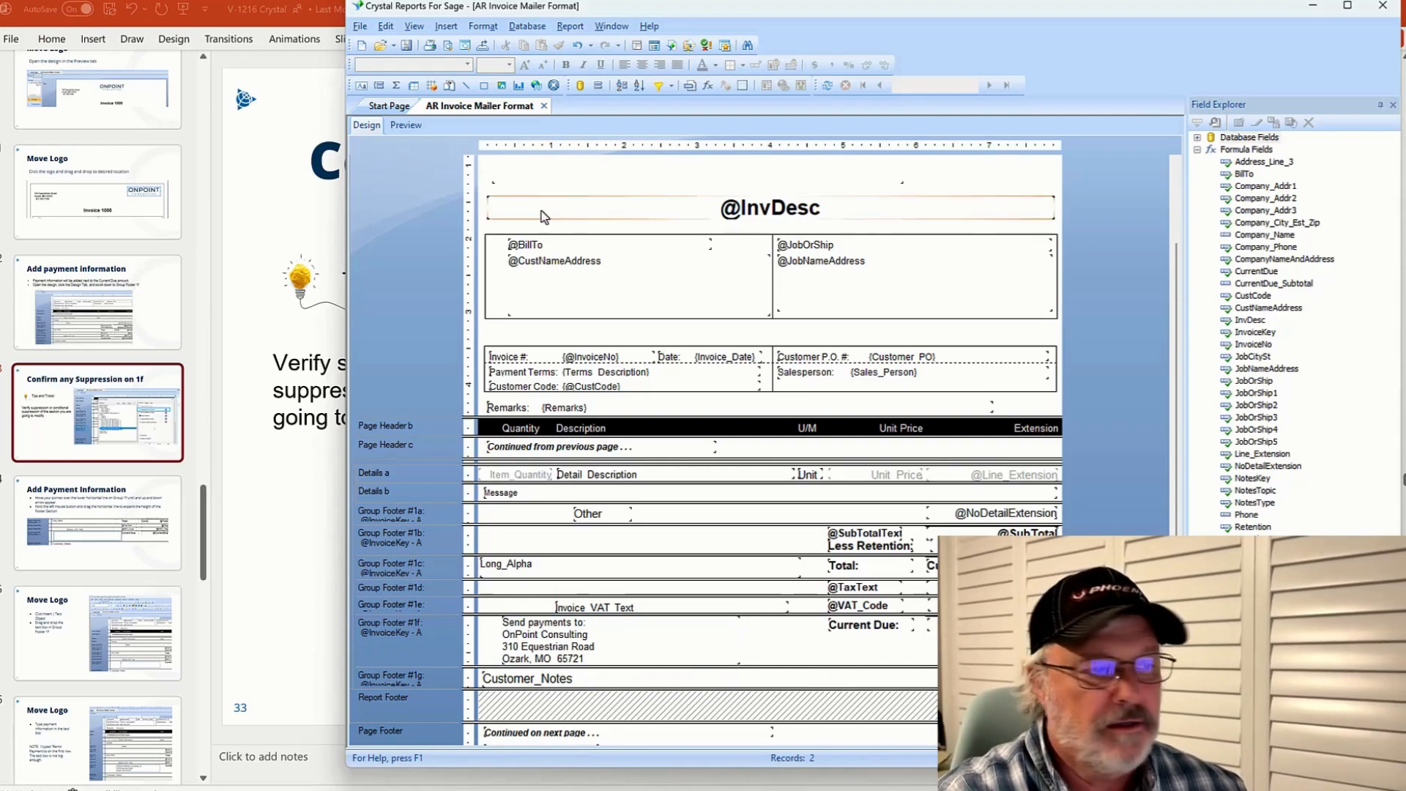
Preview the invoice to check the payment text, then return to the design
click(404, 126)
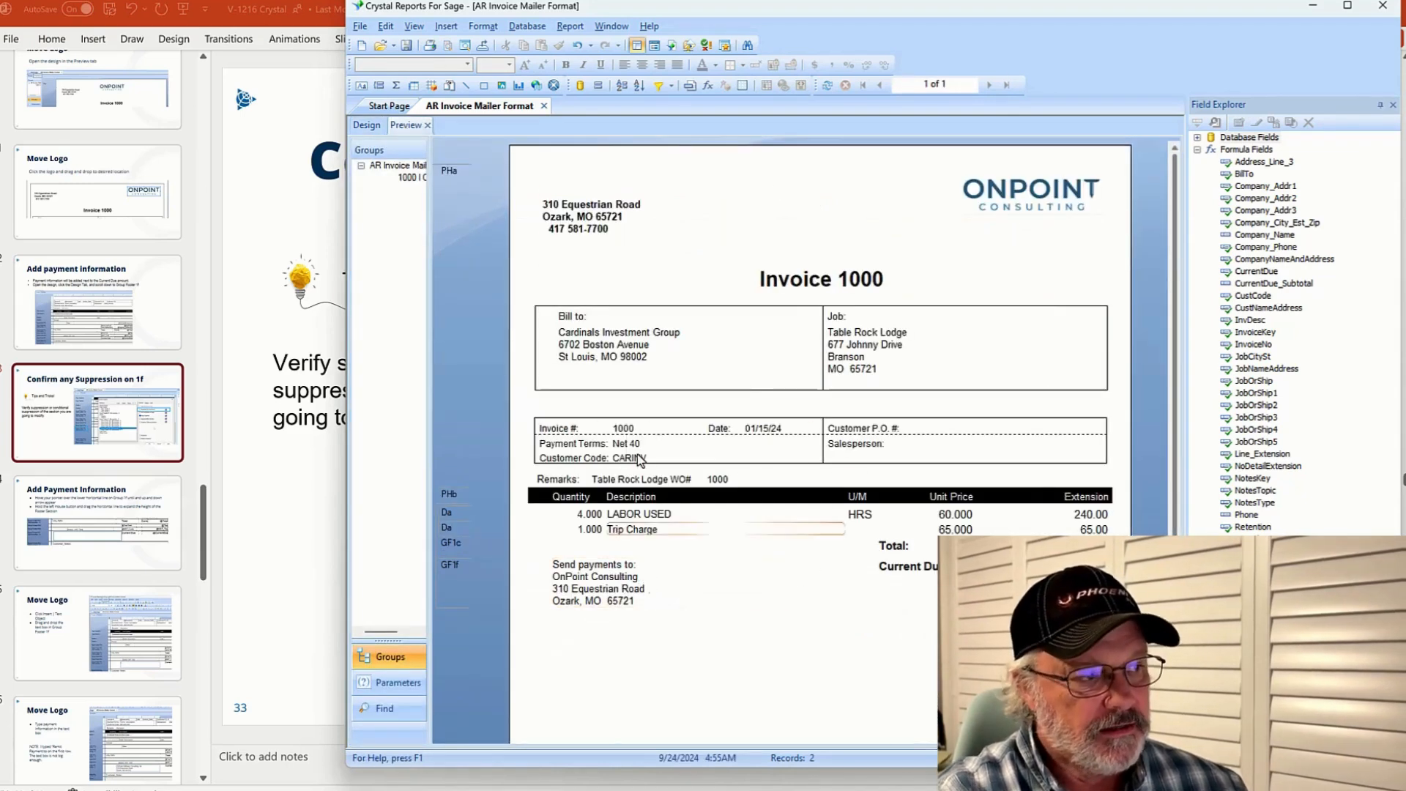
click(367, 126)
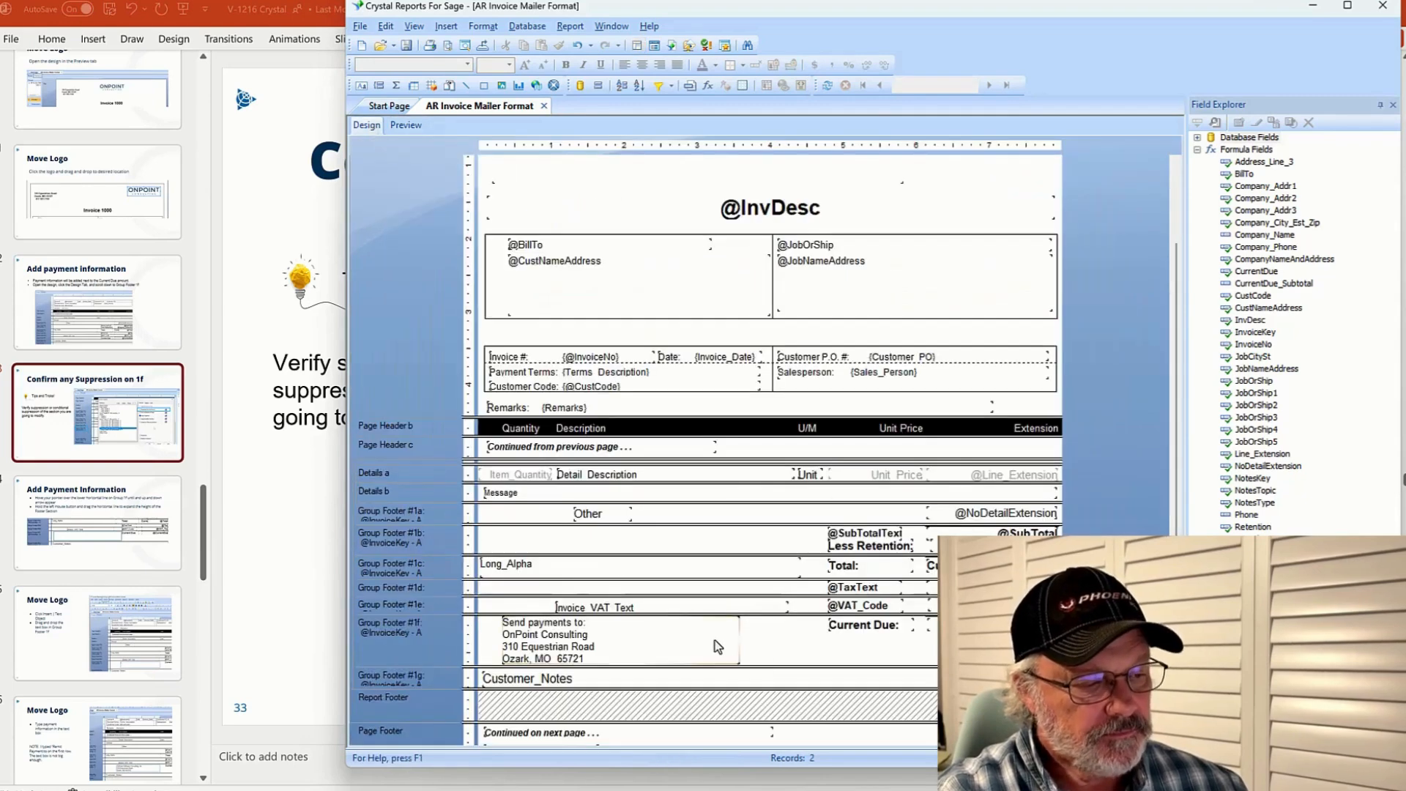
Reduce the height of the payment text object and the Group Footer #1f section
drag(798, 666, 795, 653)
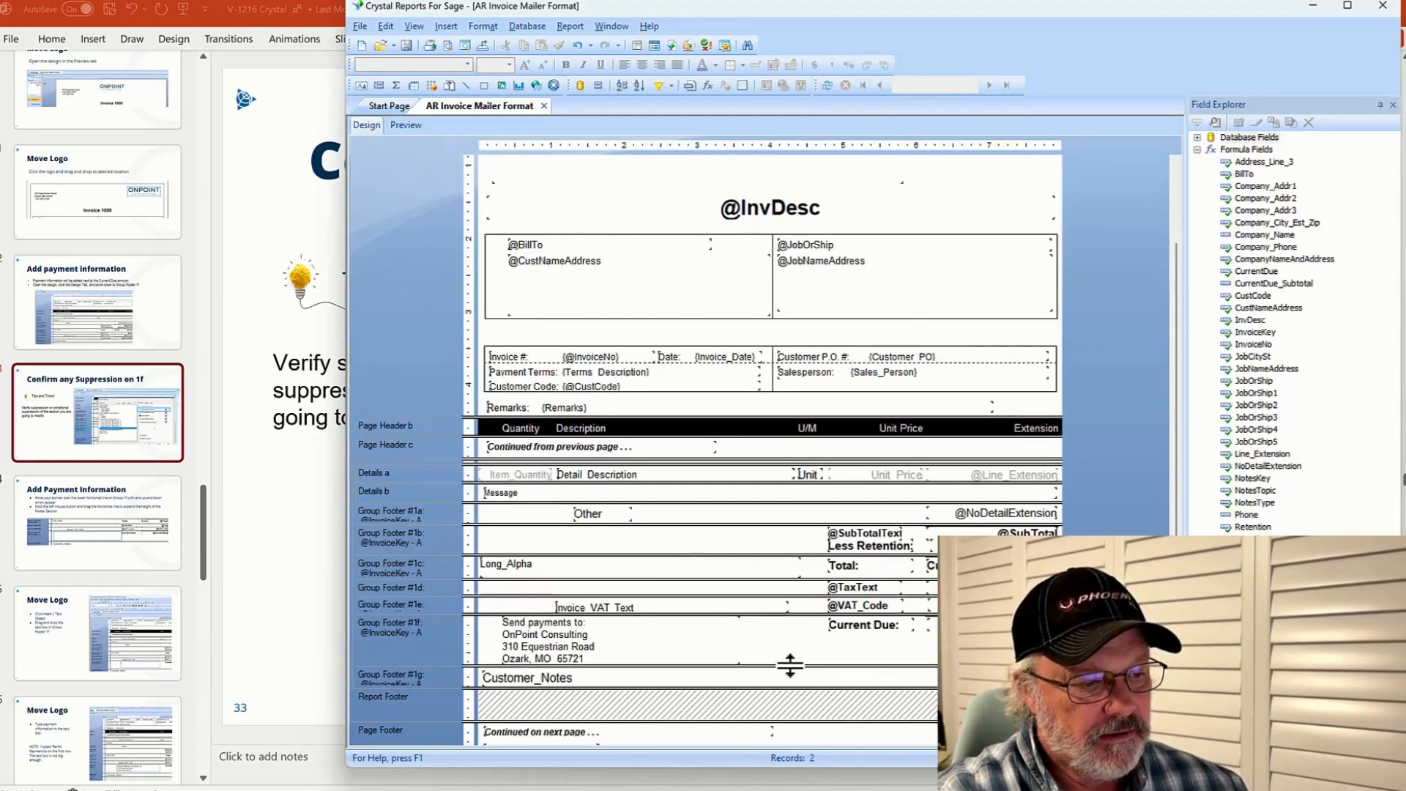
click(708, 657)
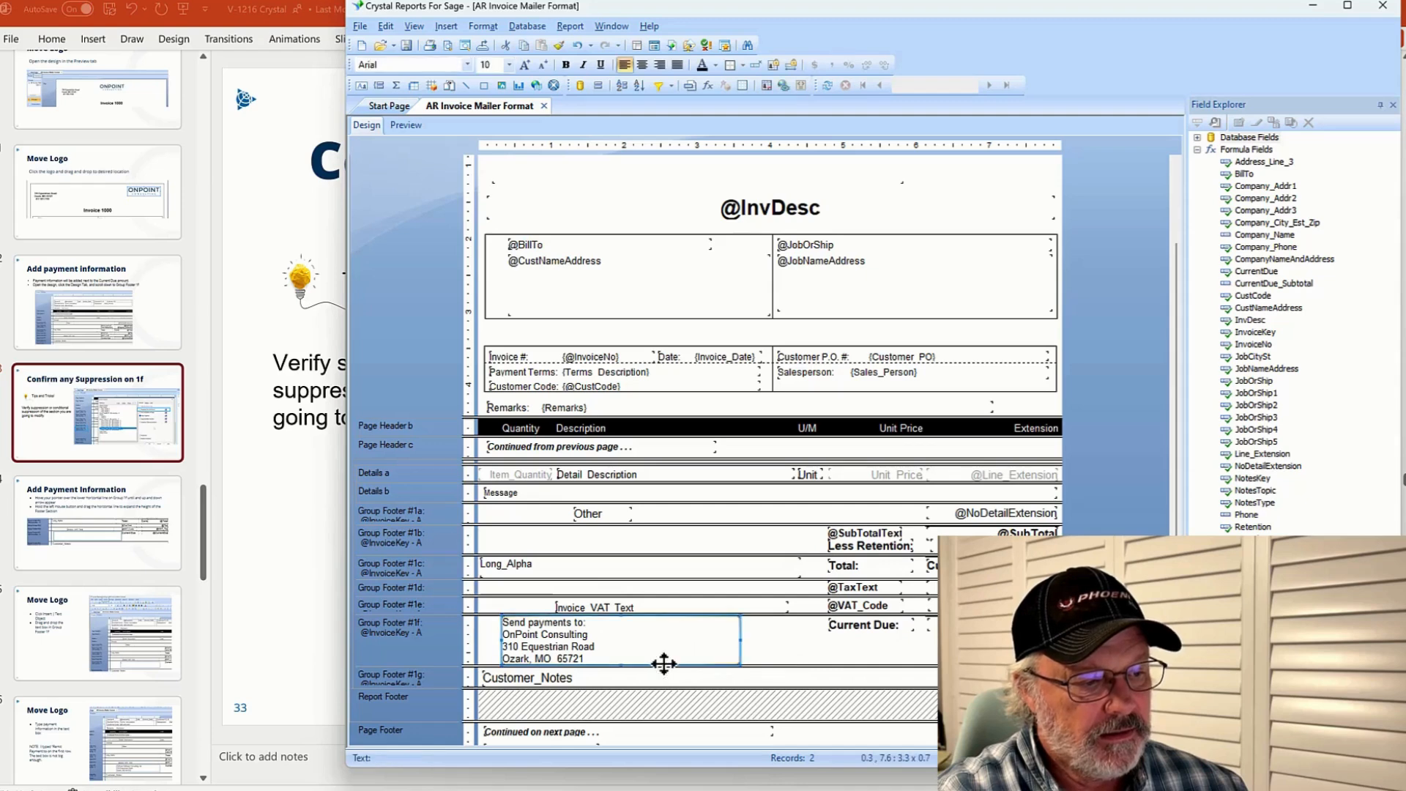
drag(623, 663, 625, 647)
drag(780, 663, 779, 652)
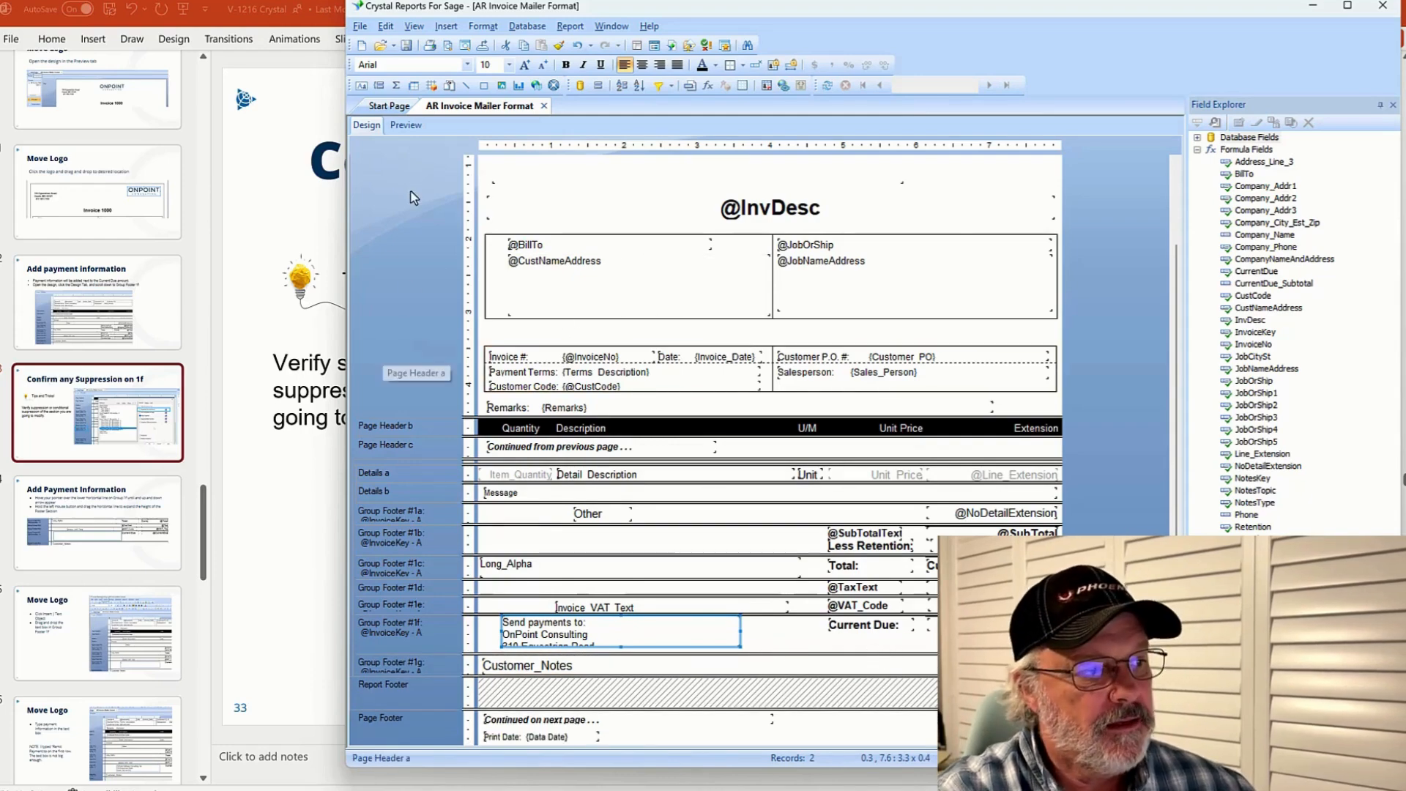
Preview the invoice's payment block, then return to the design
click(407, 125)
click(638, 596)
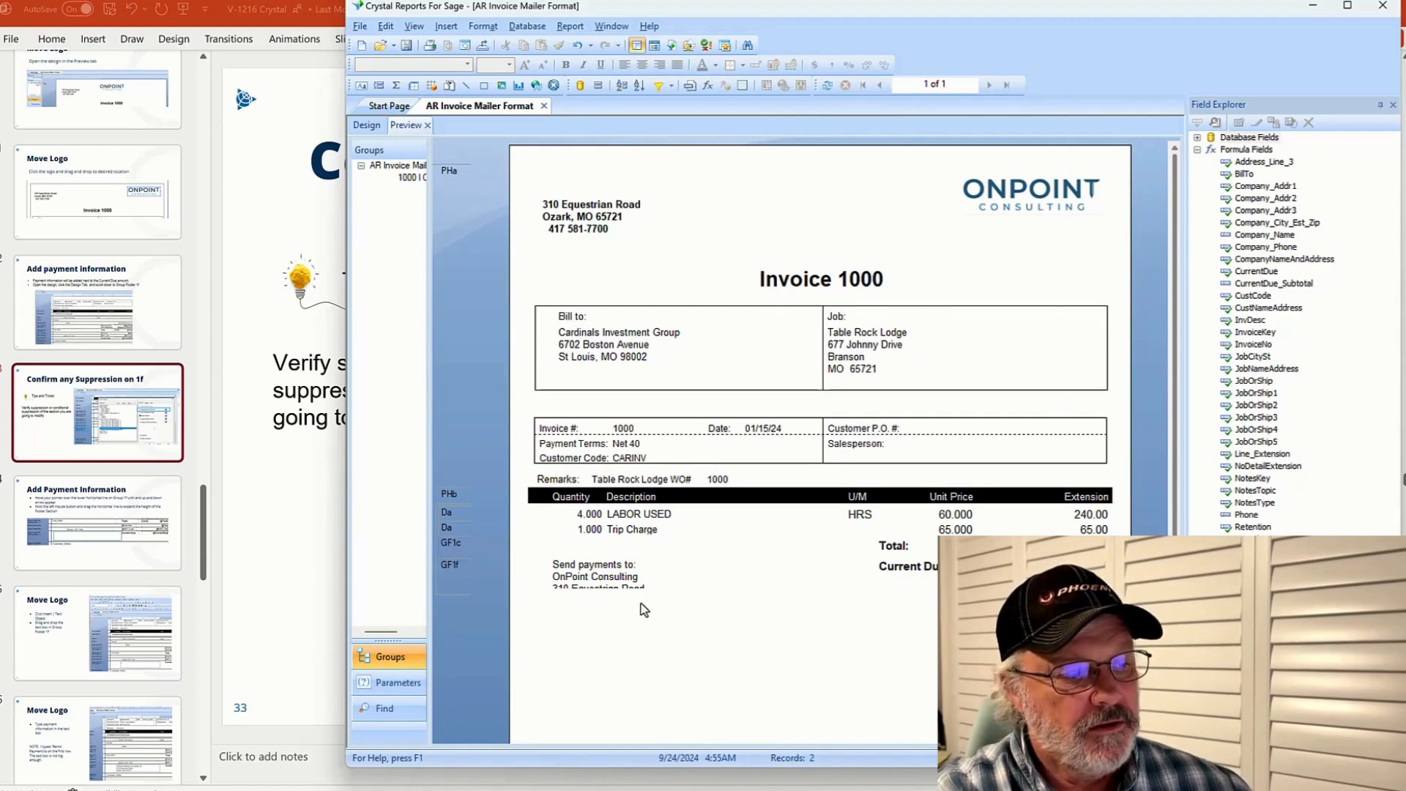
click(367, 126)
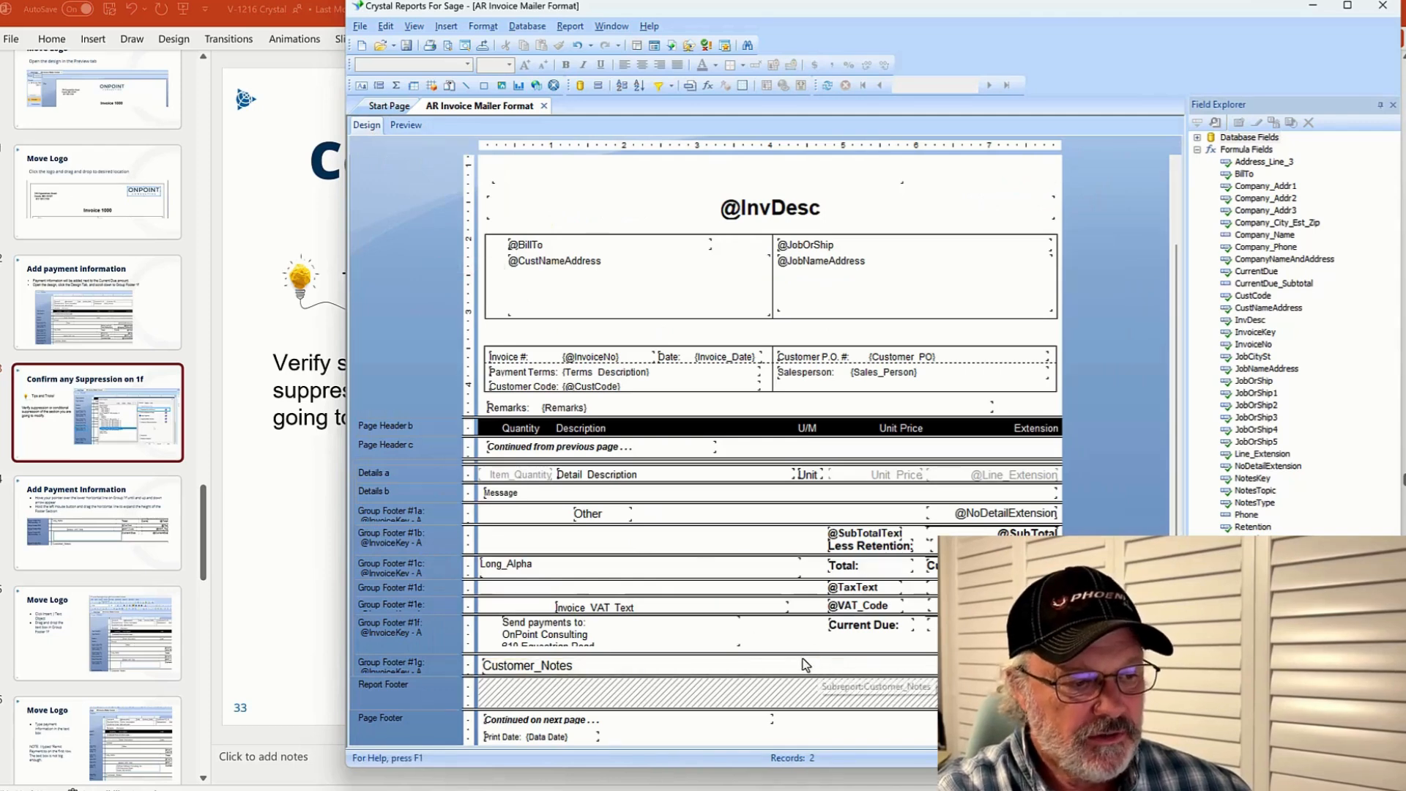
Enlarge Group Footer #1f and the payment text object so all four address lines fit
drag(797, 671, 797, 689)
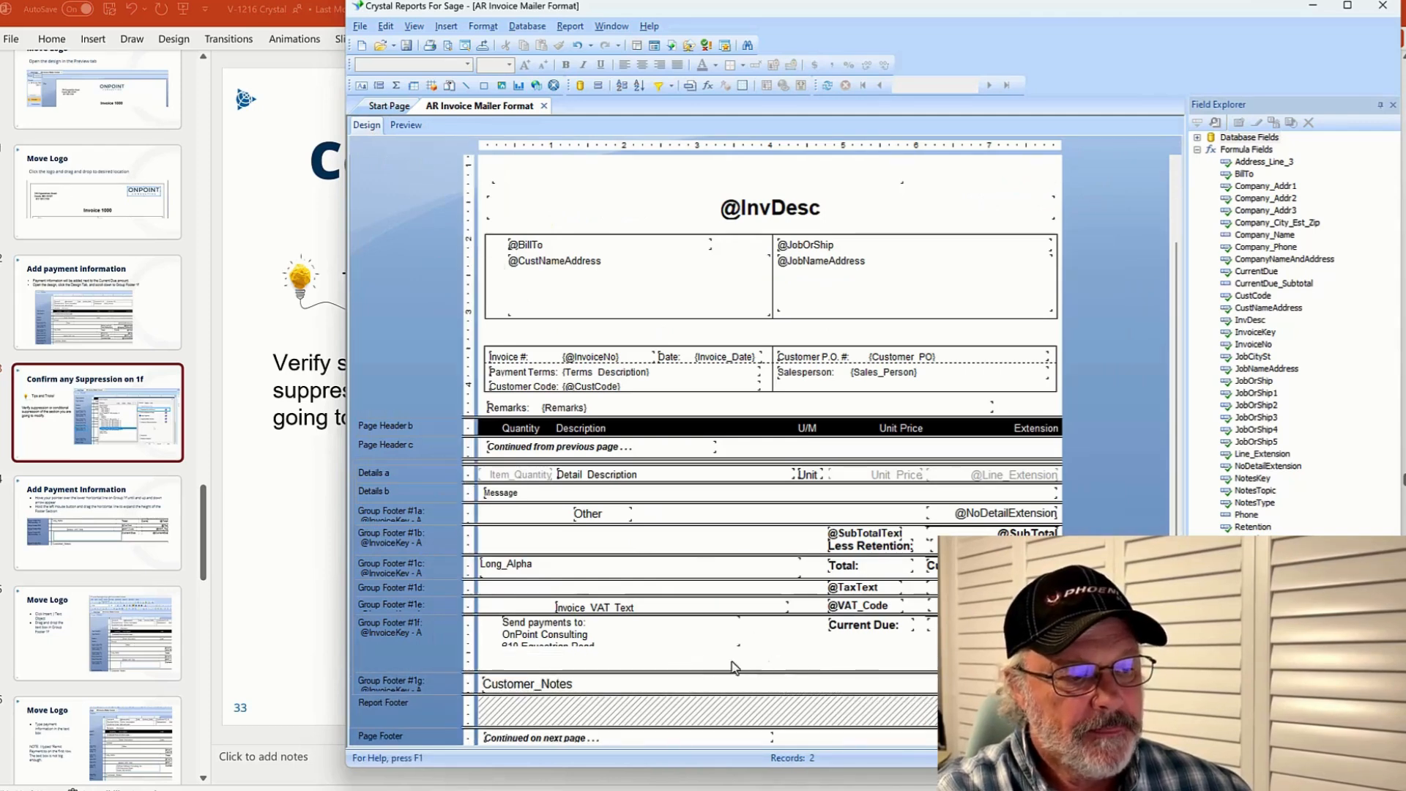
click(679, 640)
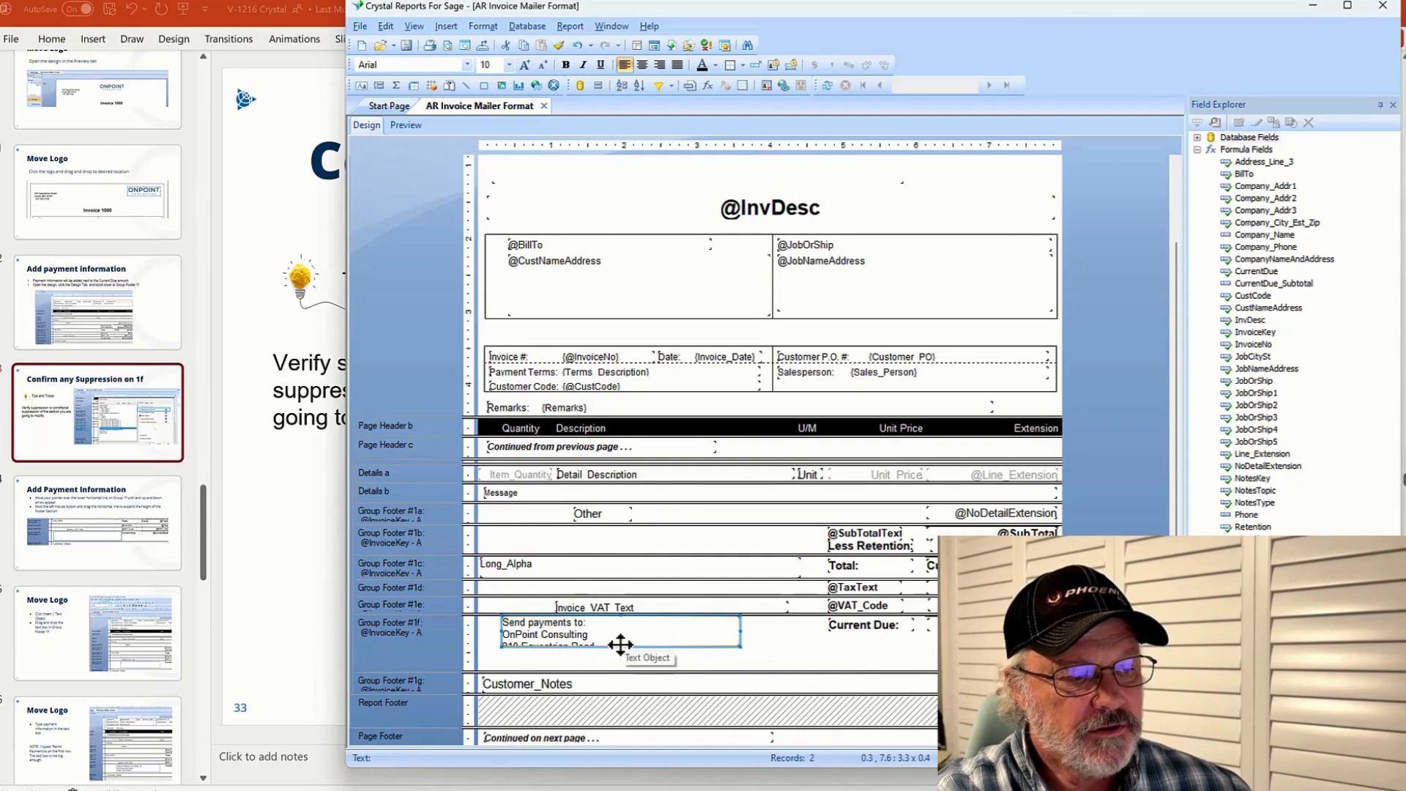
drag(621, 647, 624, 665)
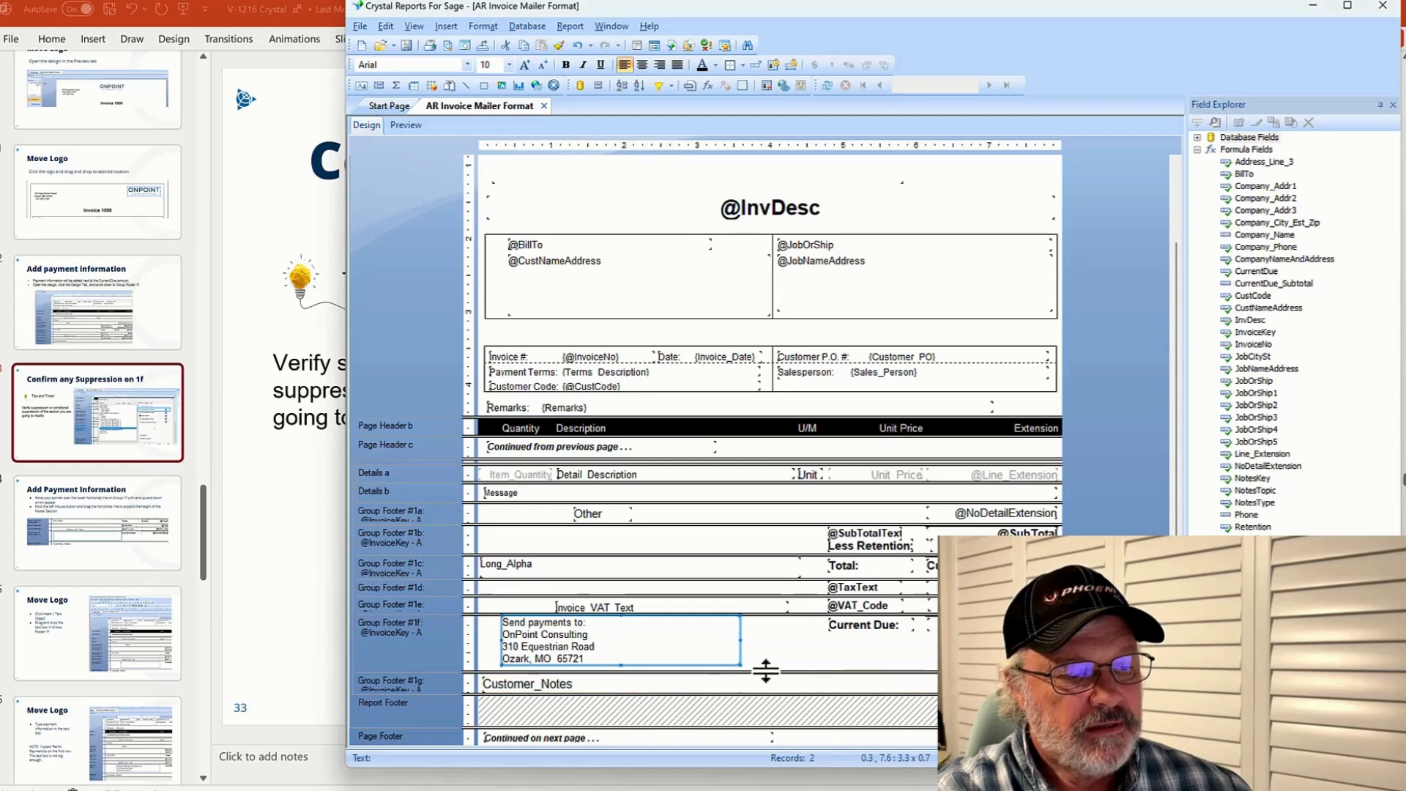
drag(767, 670, 766, 667)
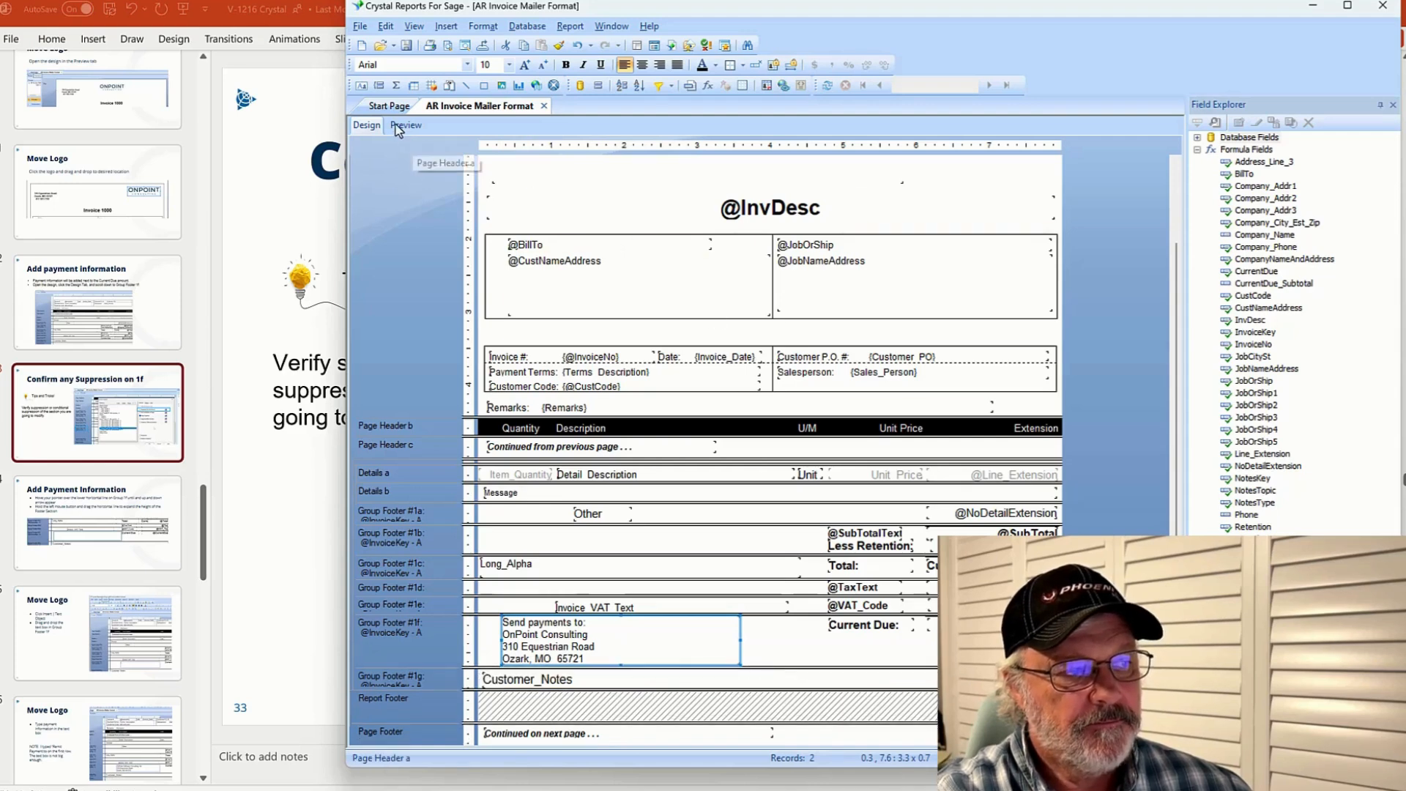
Preview the invoice to check the full payment address below the totals
click(401, 125)
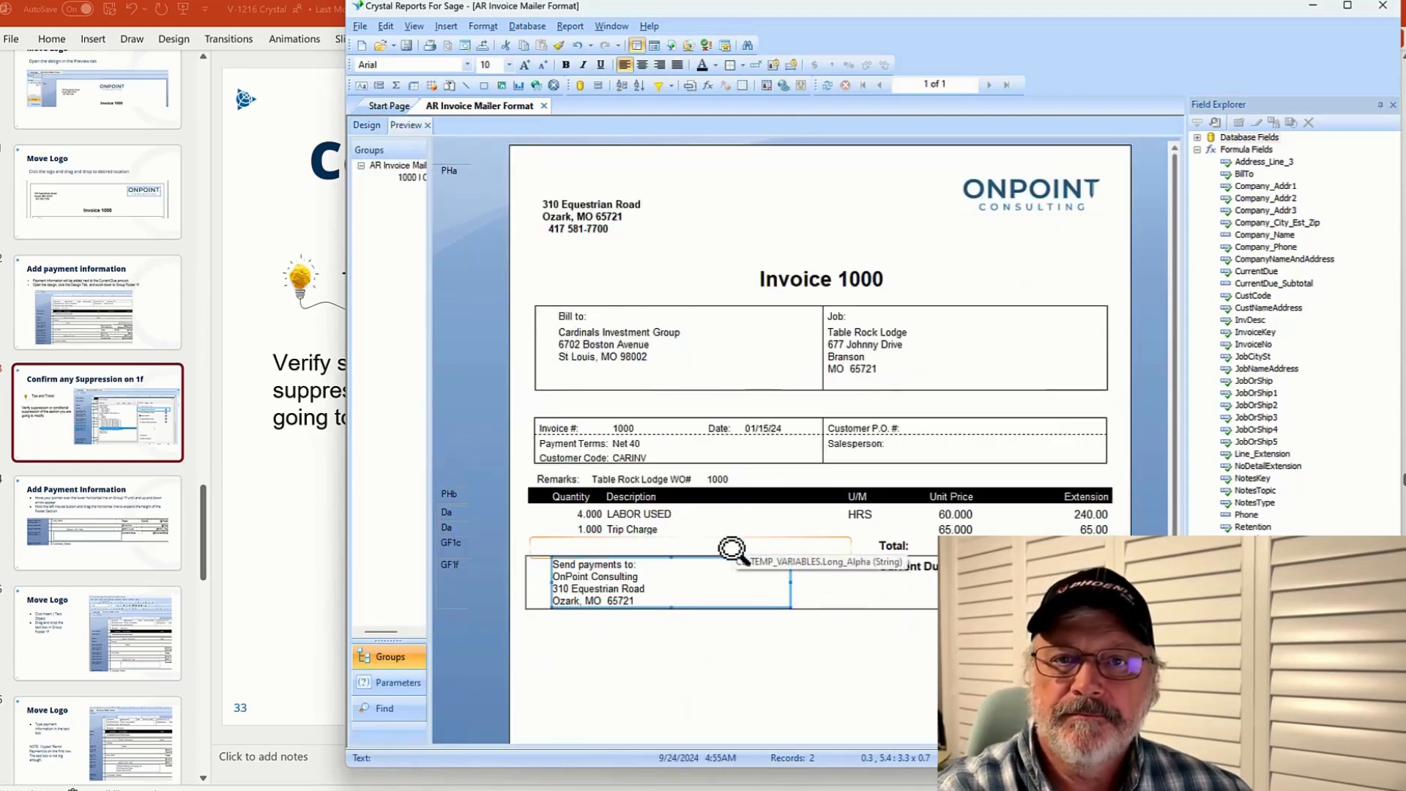
click(831, 685)
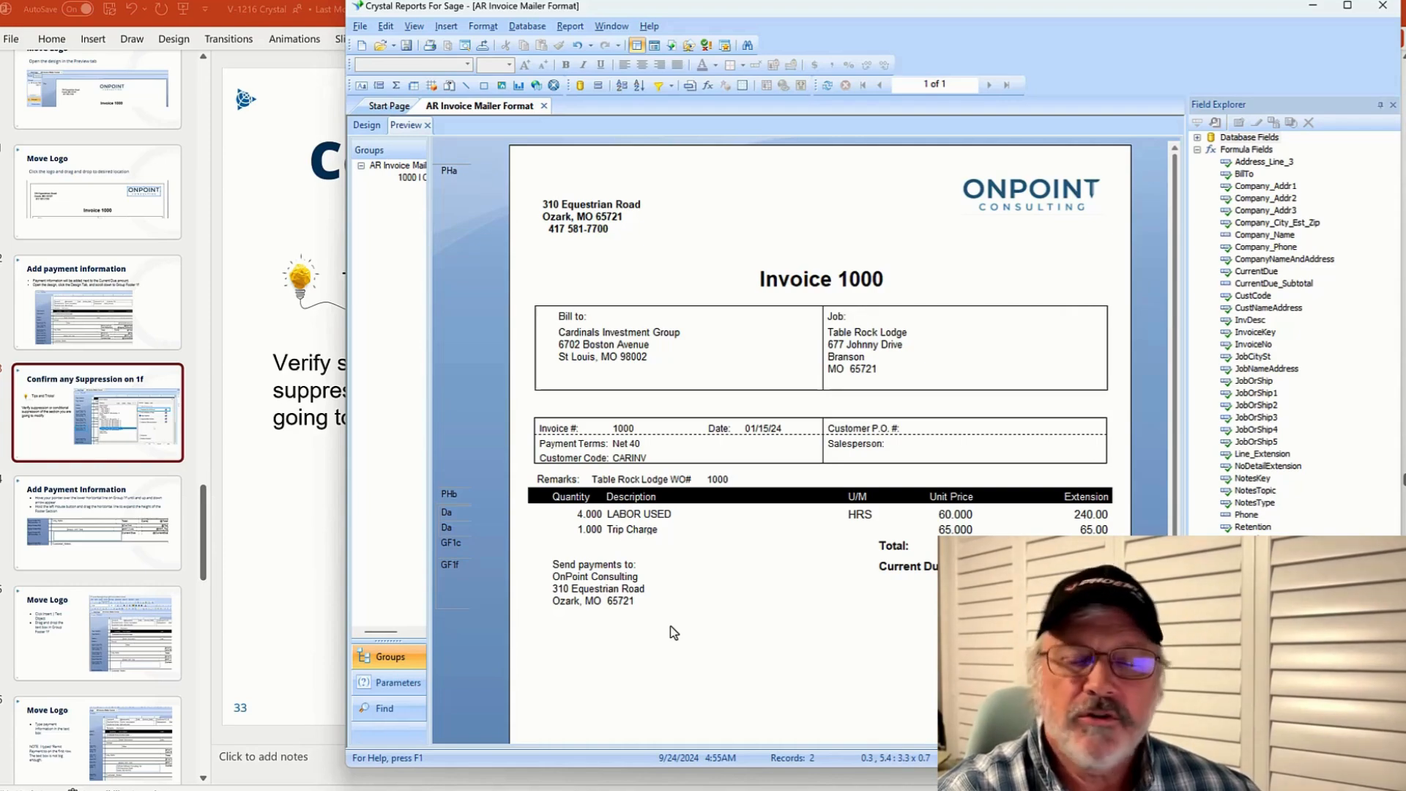
click(683, 600)
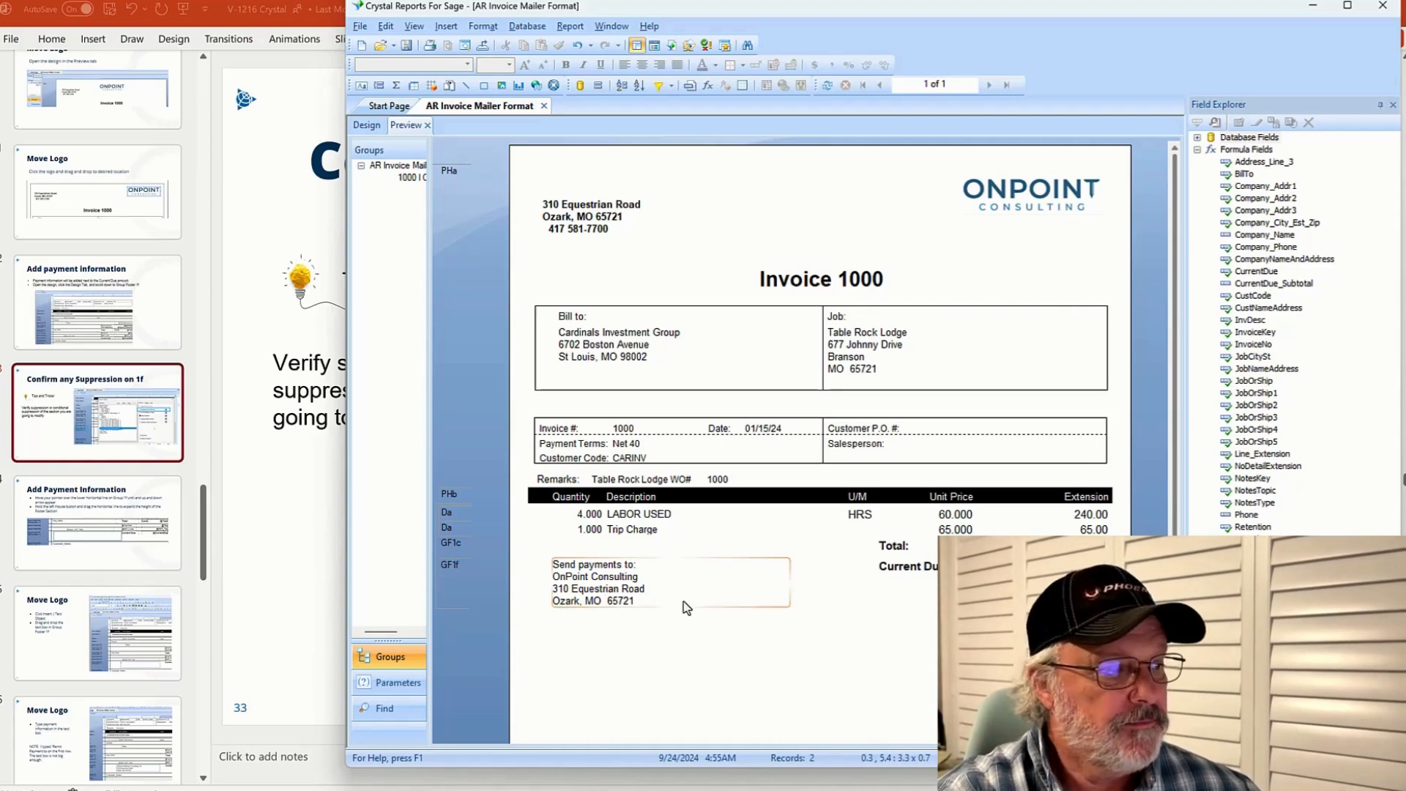
Switch to the presentation and browse the Move Logo and Set up in Spectrum slides
click(220, 480)
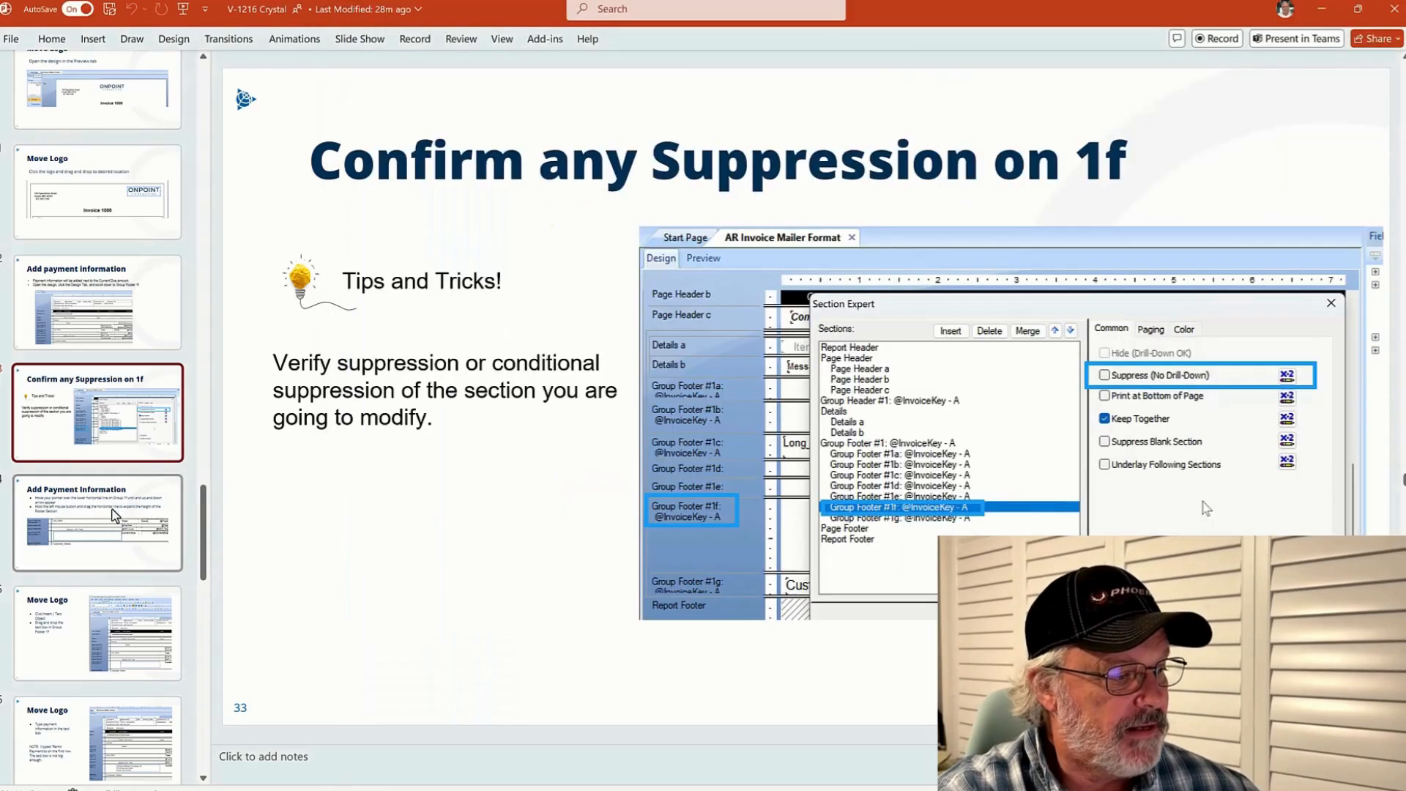
click(109, 601)
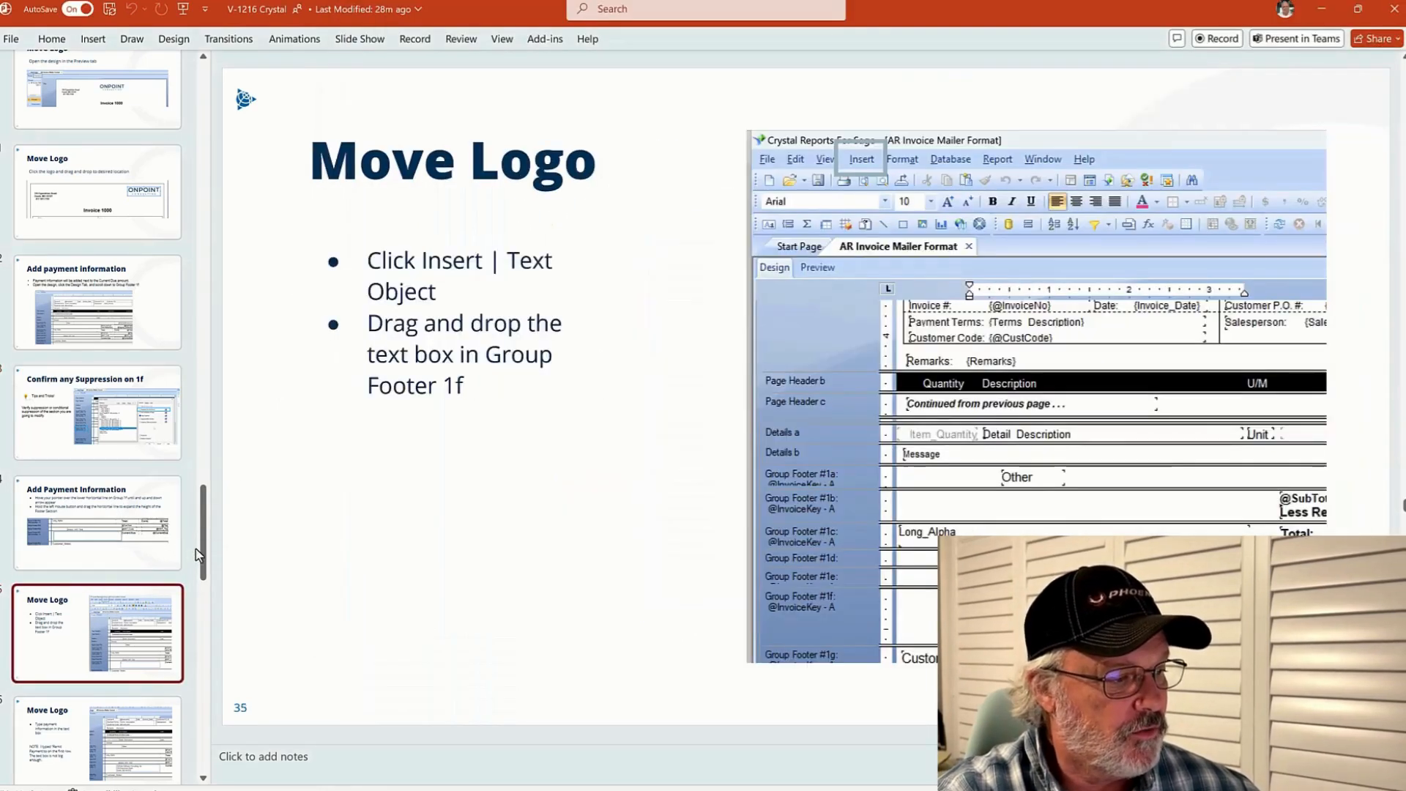
scroll(97, 364, down, 10)
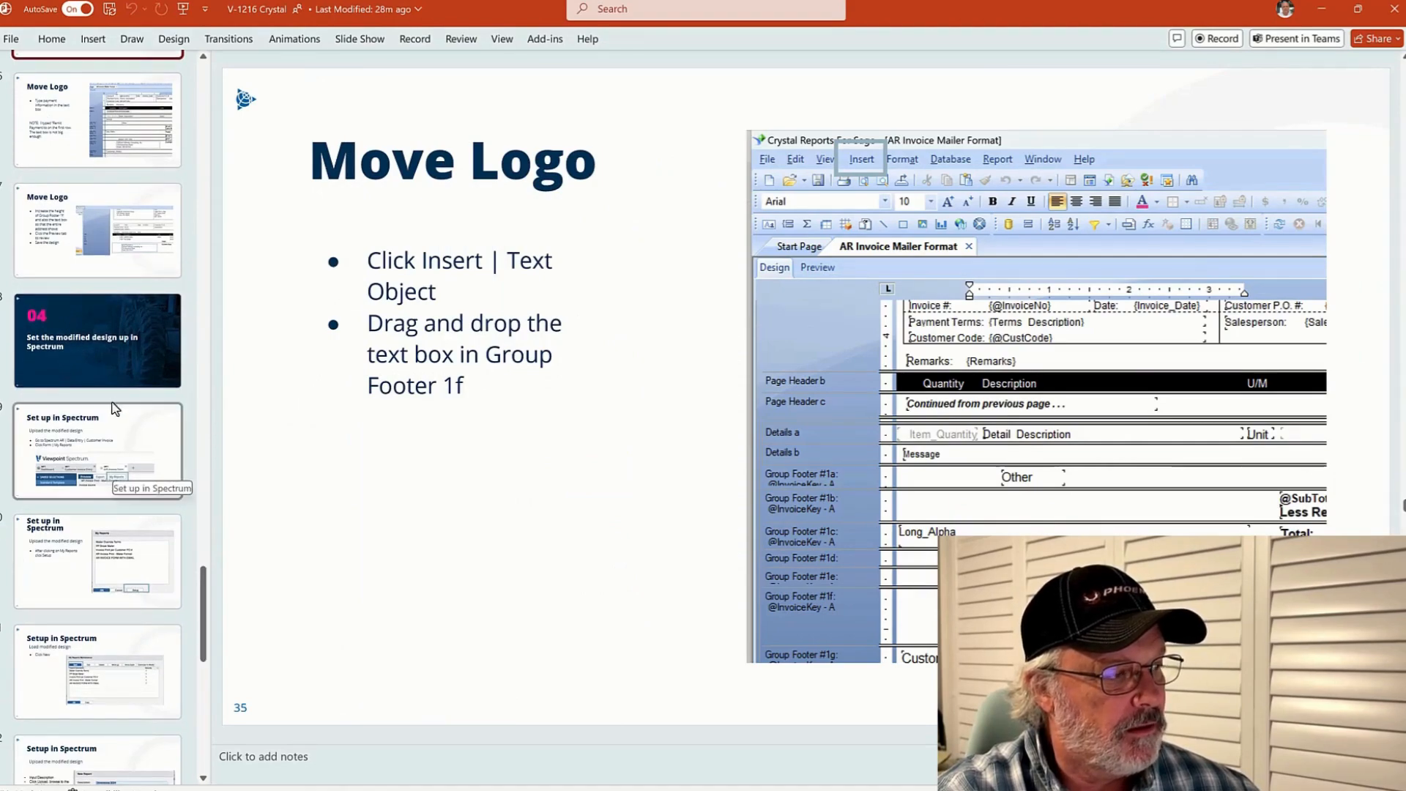
click(79, 249)
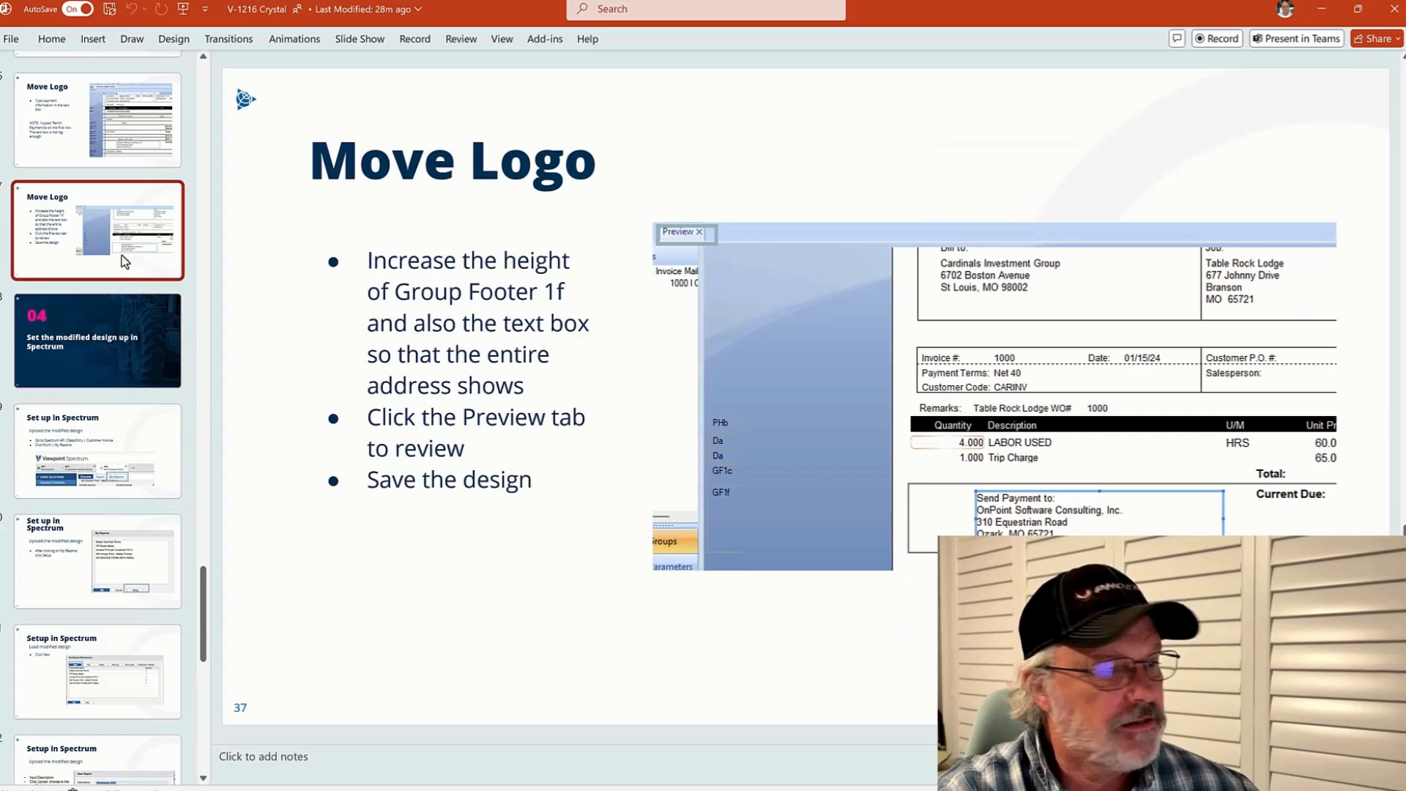
click(138, 432)
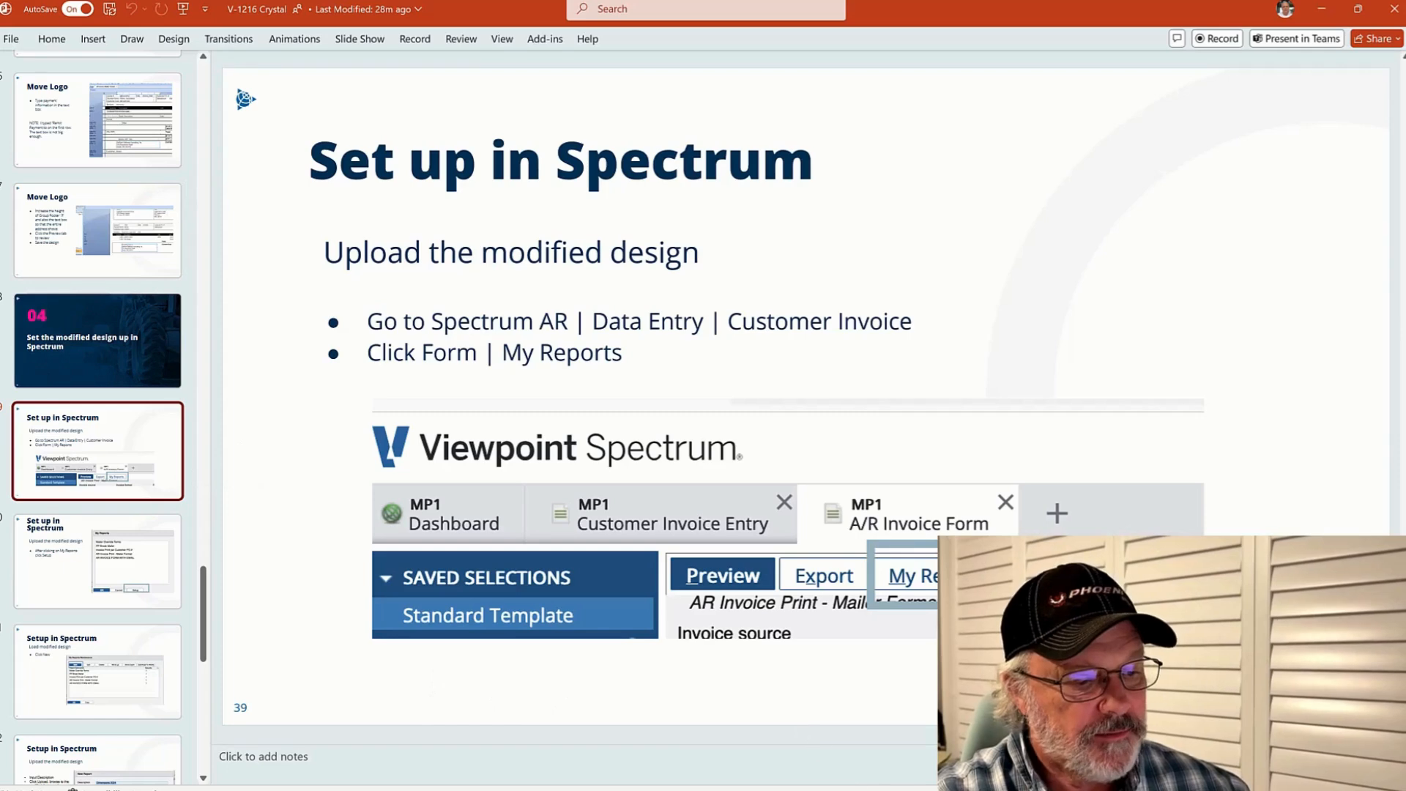
Save the modified report into Downloads under the new name AR Invoice Print - Mailer Format V2
click(809, 789)
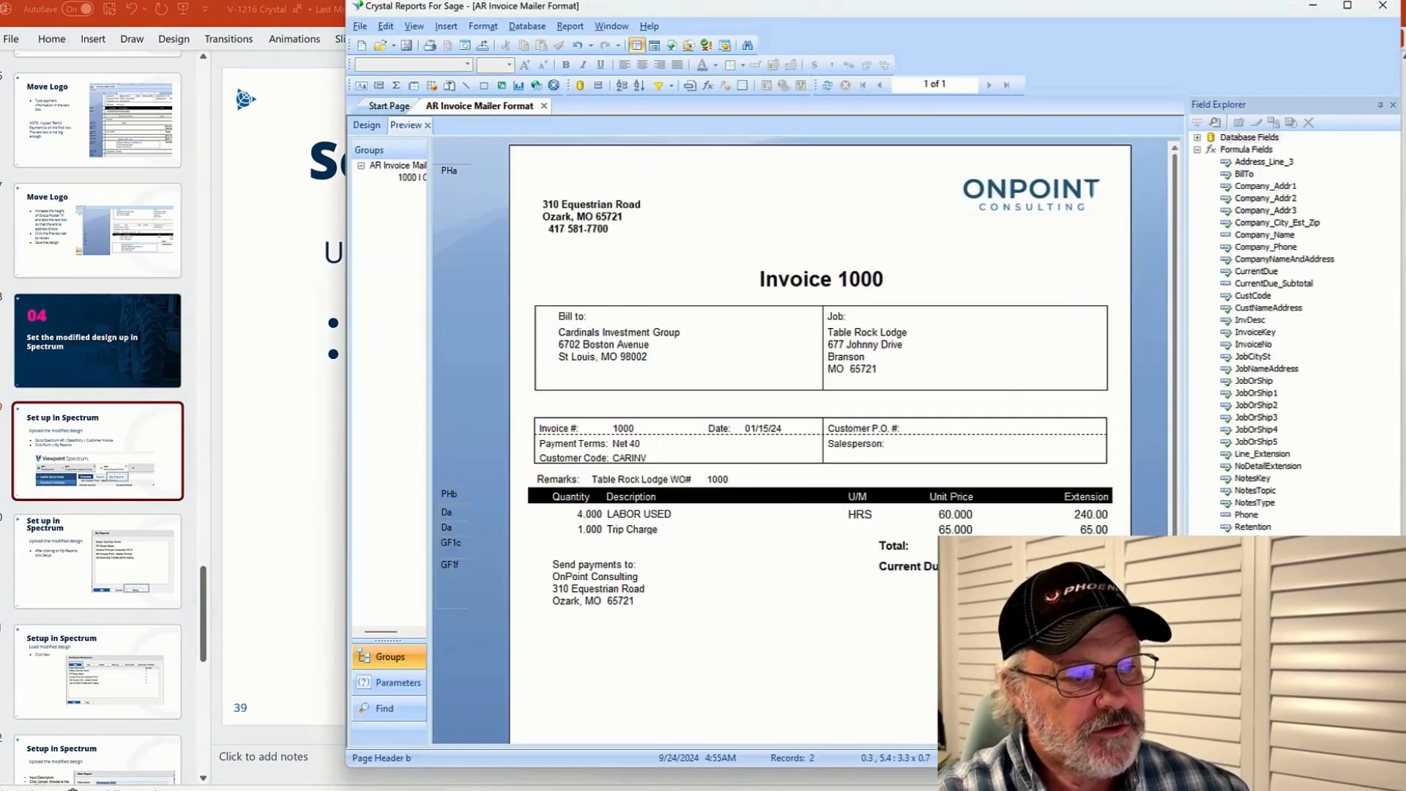
click(360, 26)
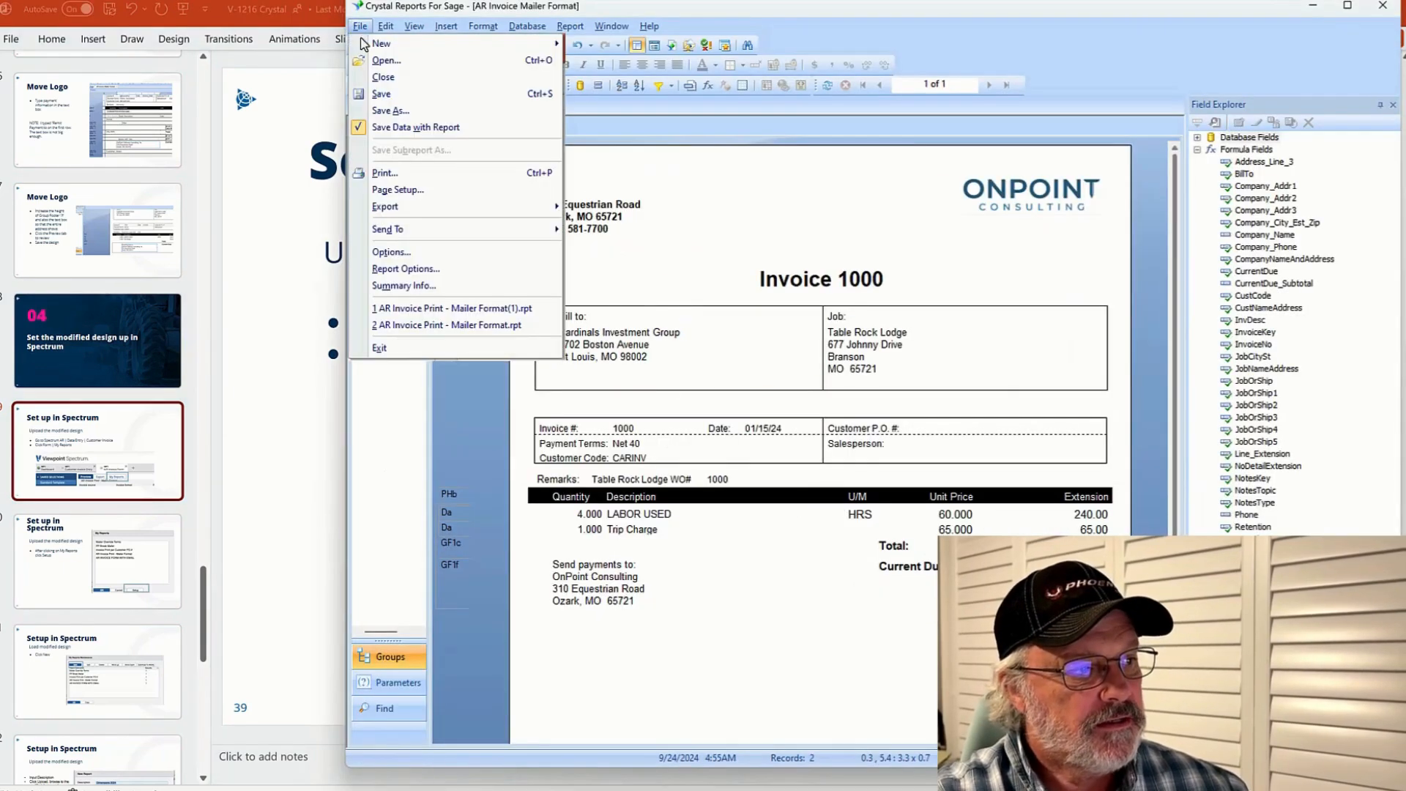
click(386, 111)
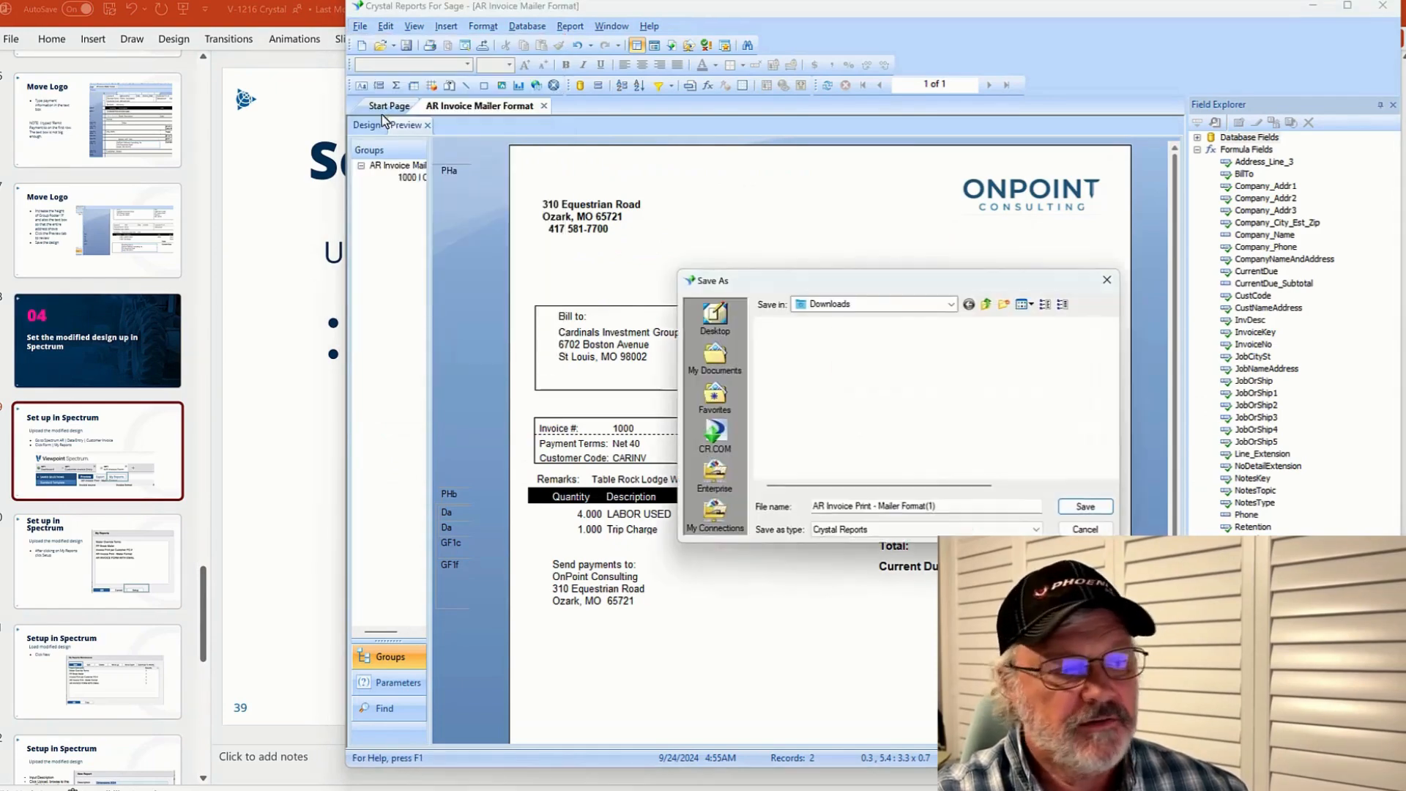
click(944, 508)
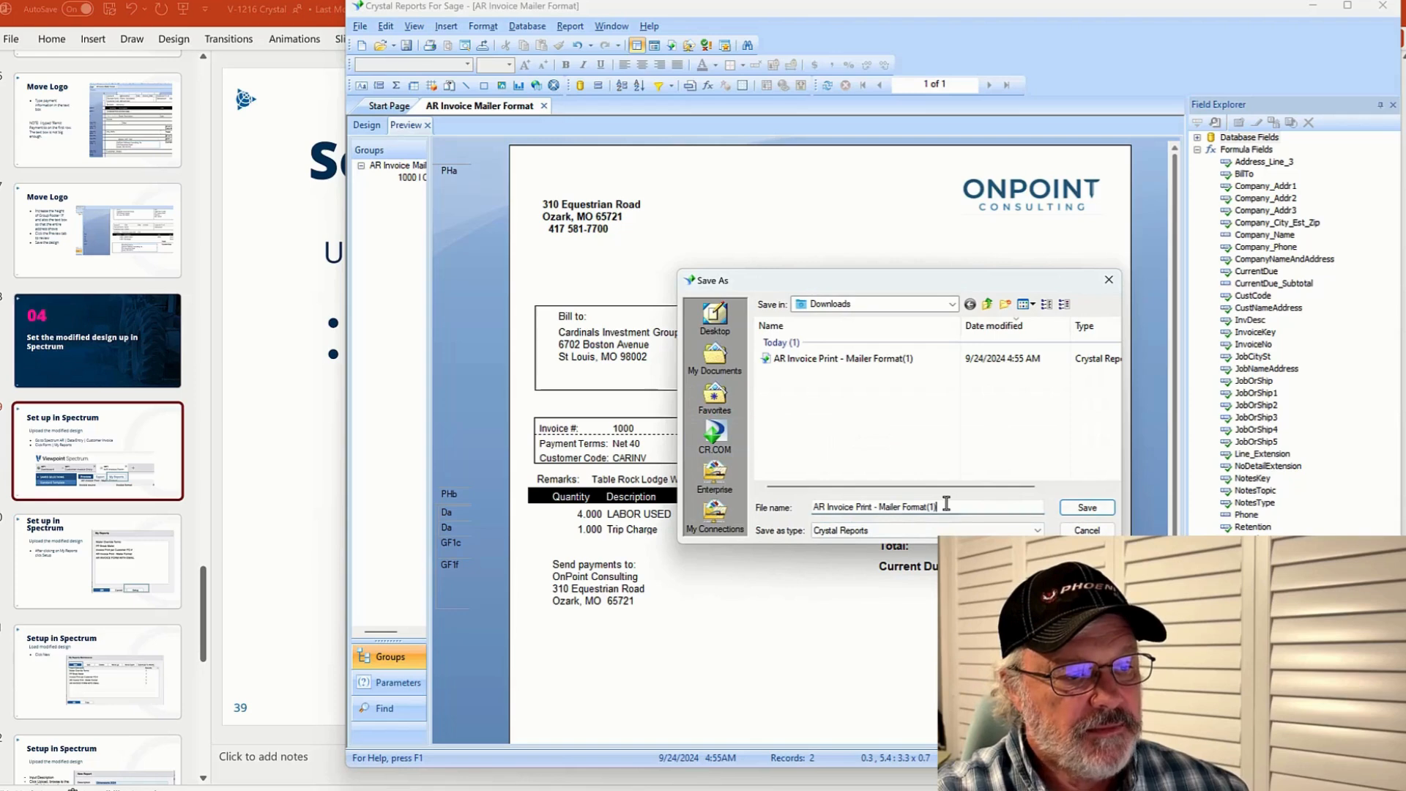
key(BackSpace)
key(BackSpace)
key(BackSpace)
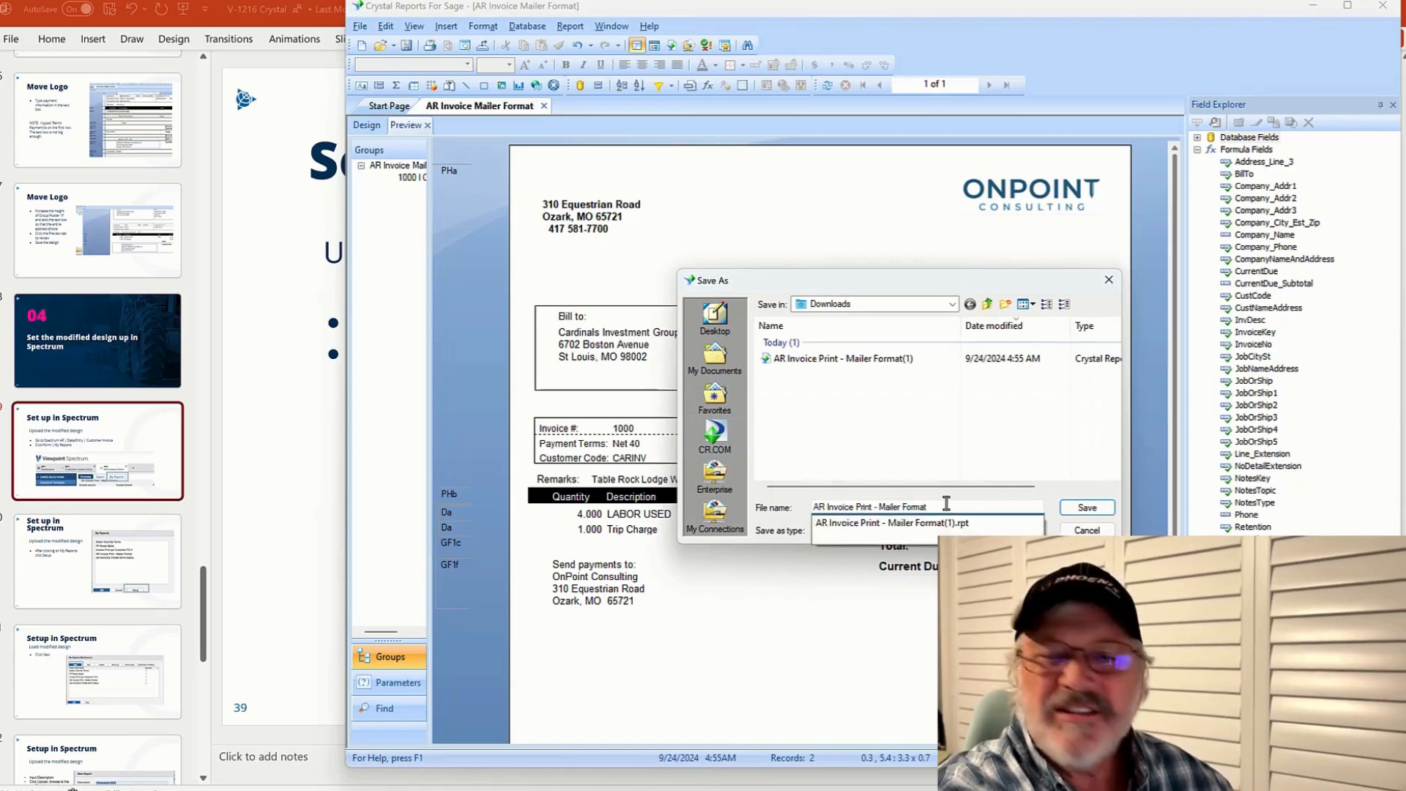
text(V)
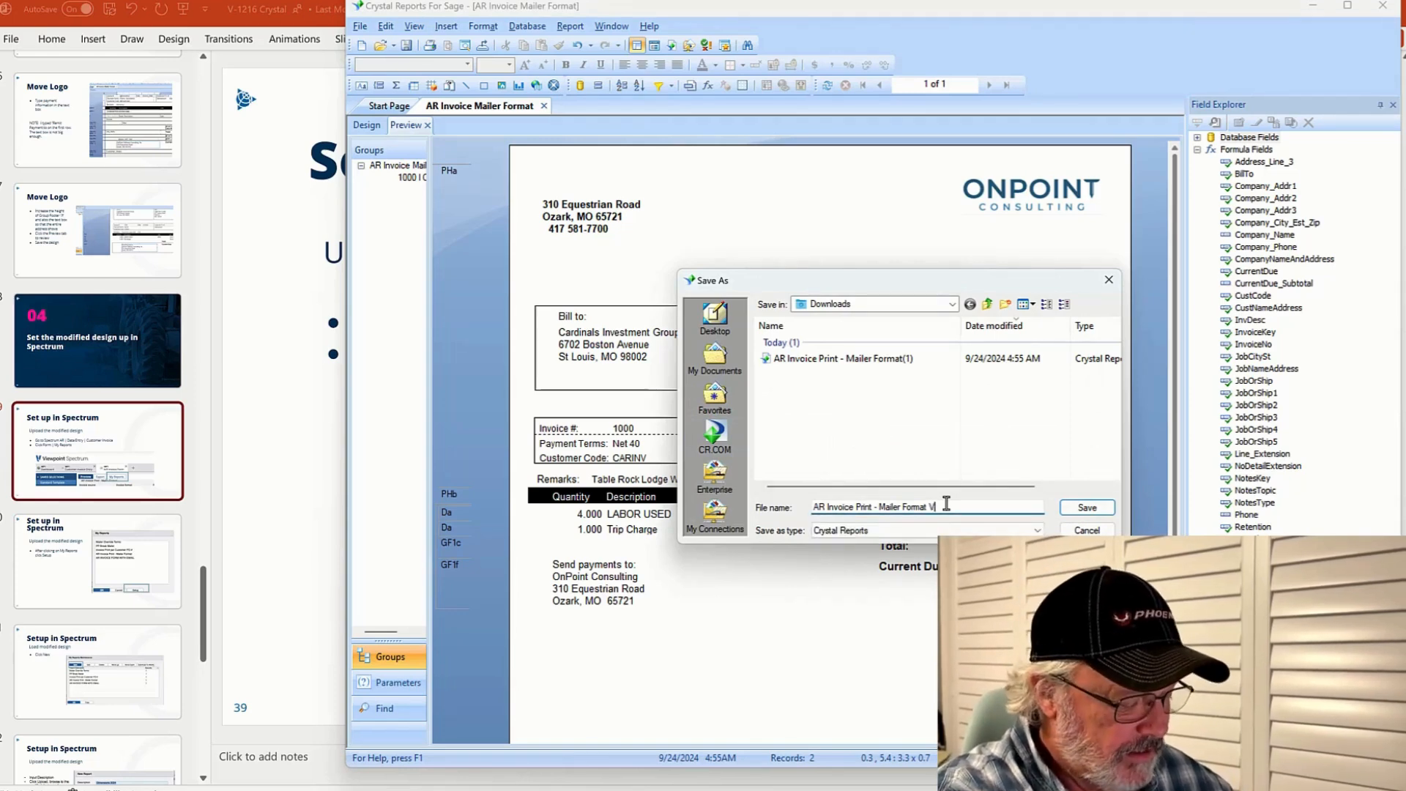
text(2)
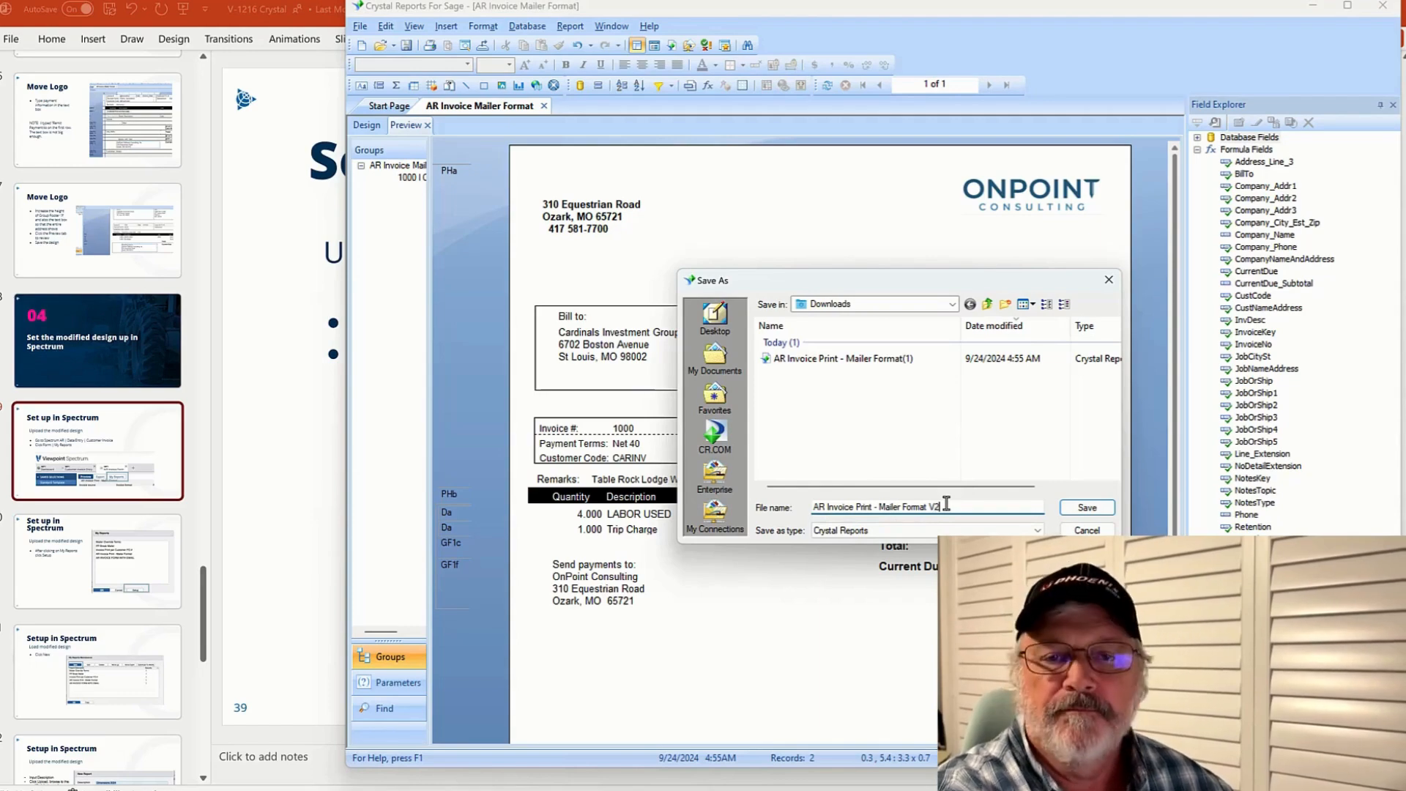
key(Return)
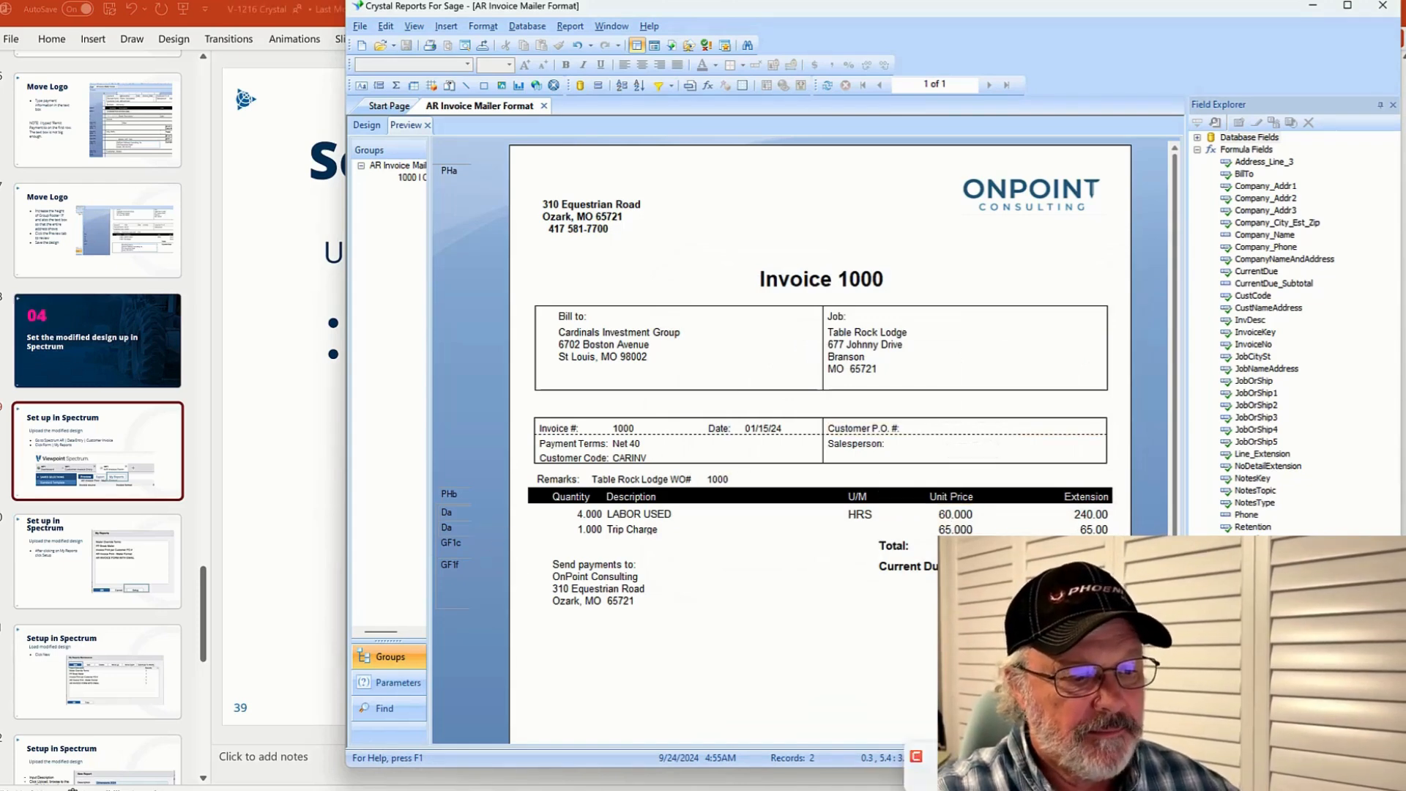
In Spectrum's A/R Invoice Form, open My Reports setup and start a new report described as Dim 2024 Video
click(945, 785)
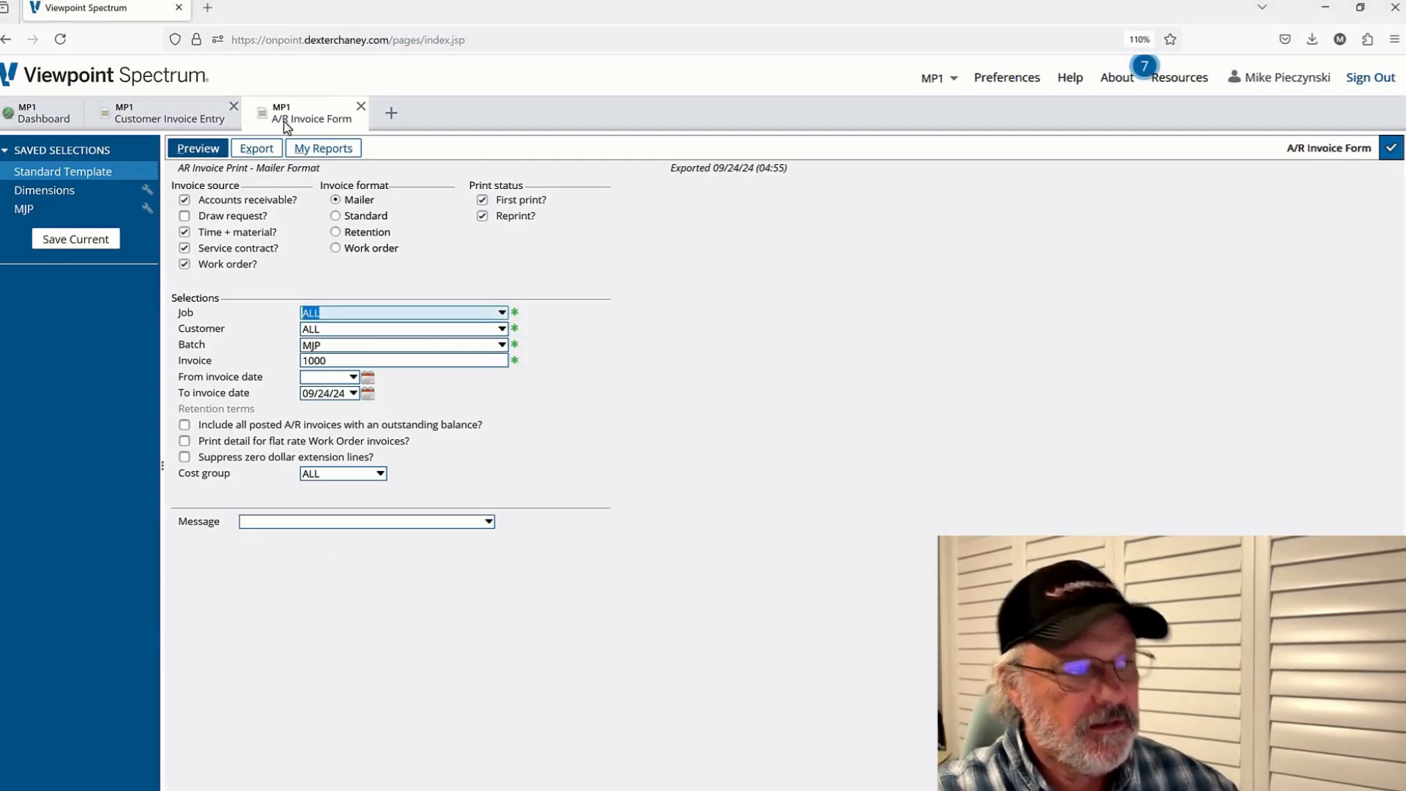
click(324, 148)
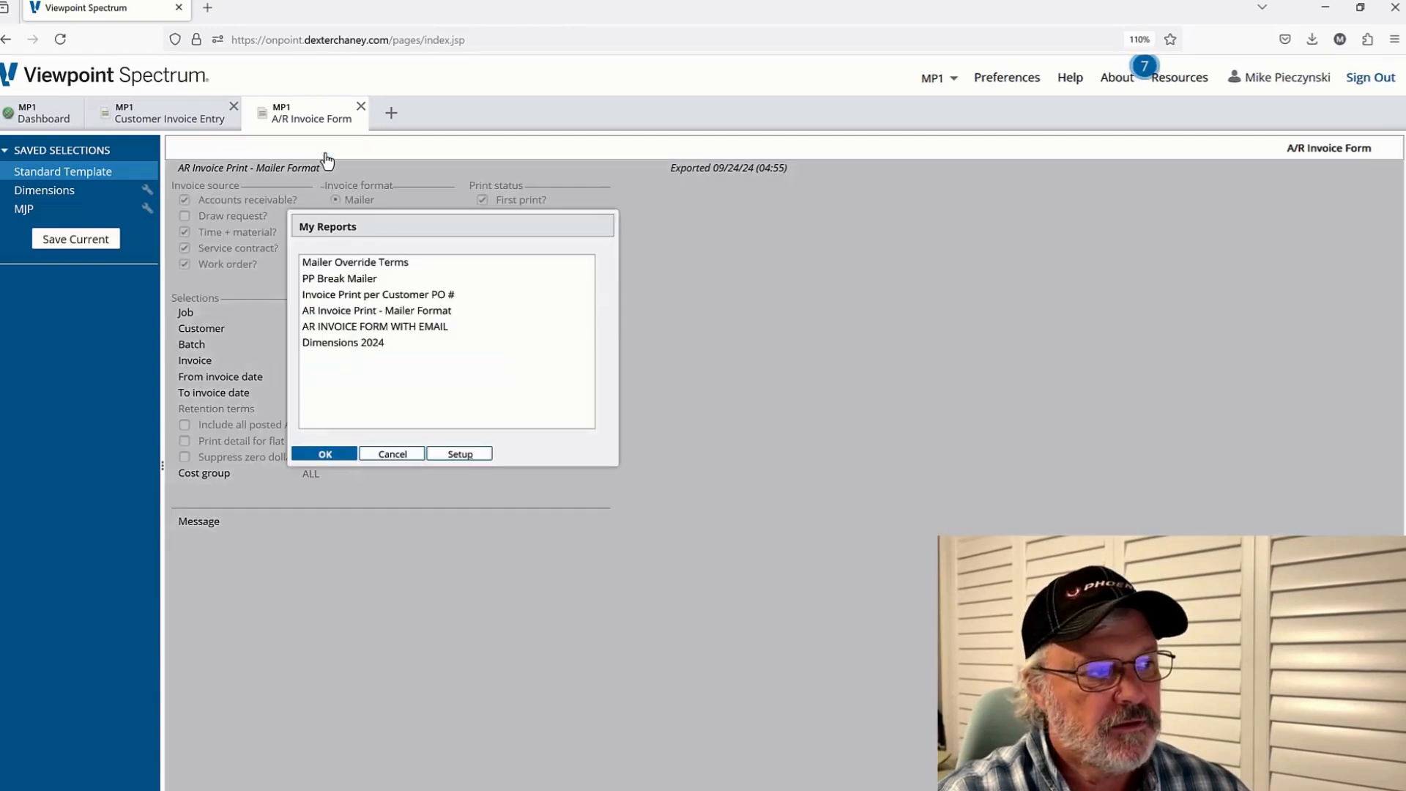
click(469, 456)
click(470, 463)
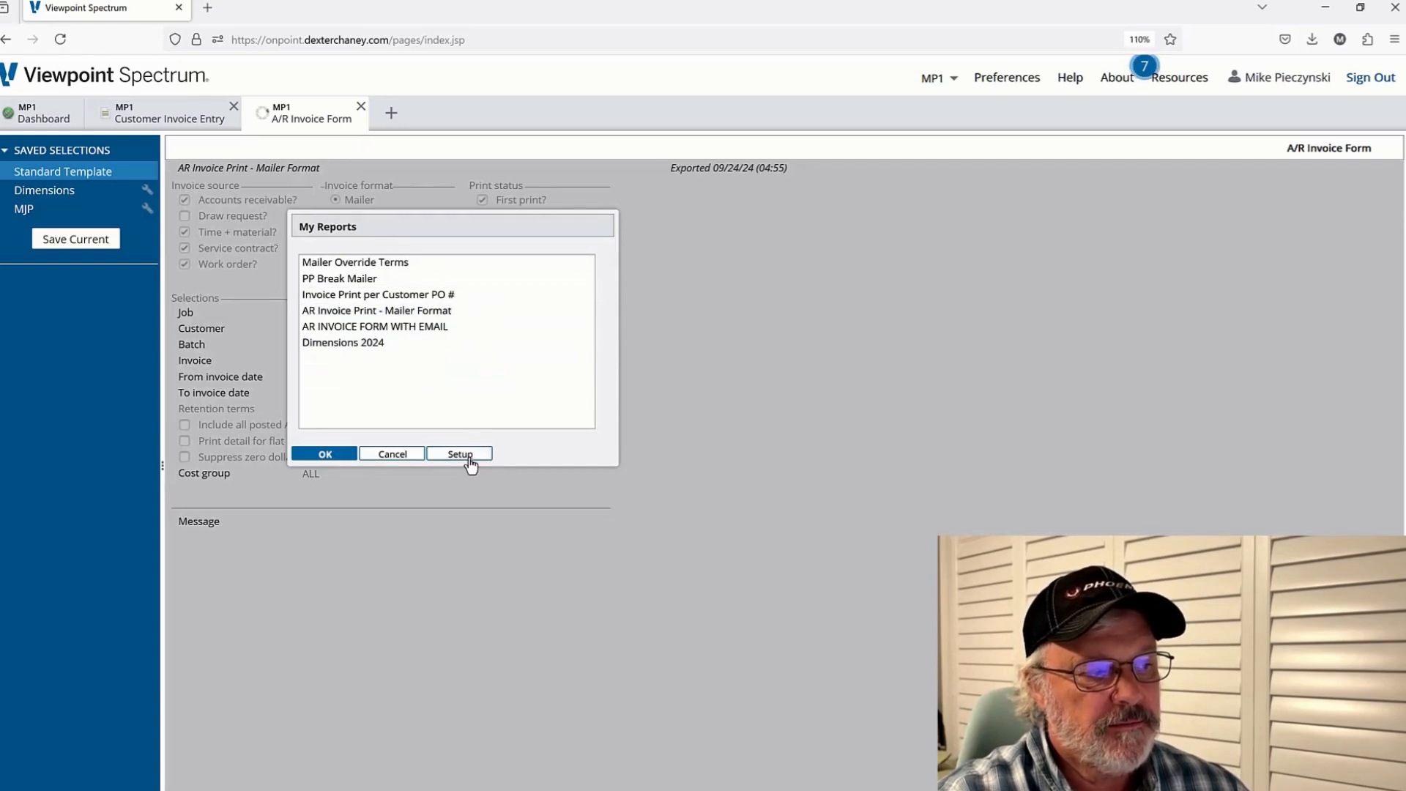
click(361, 296)
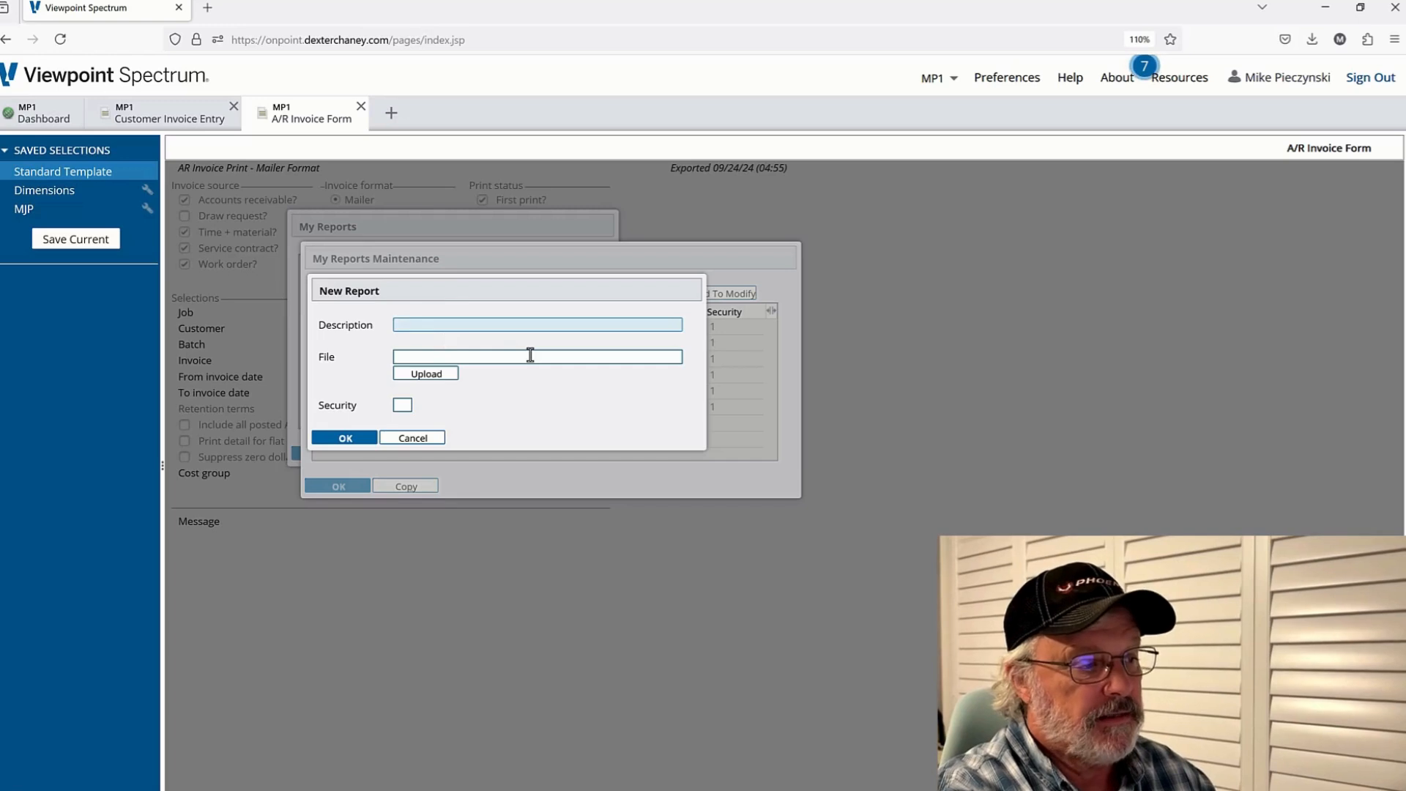
text(Dim )
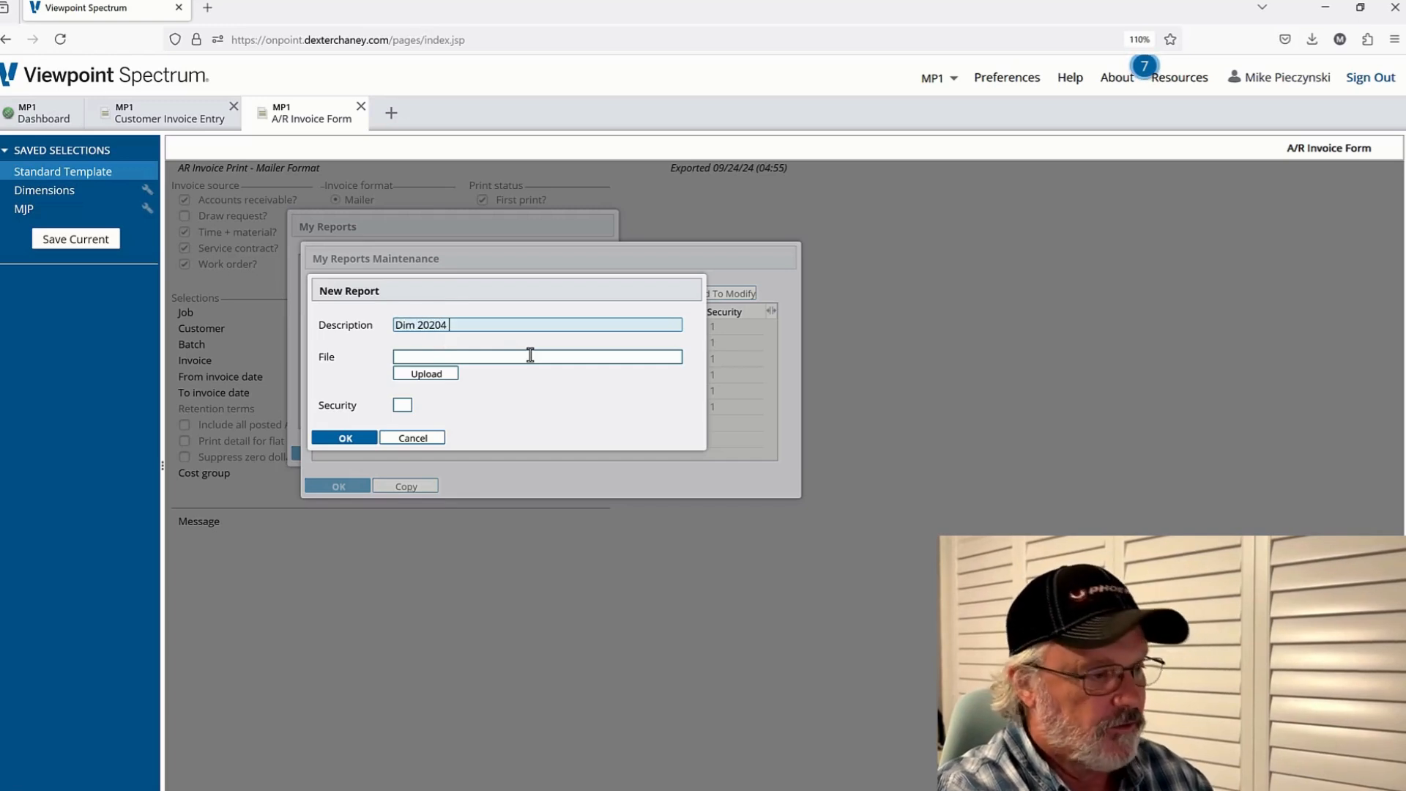
text(20204)
key(BackSpace)
key(BackSpace)
text(4 )
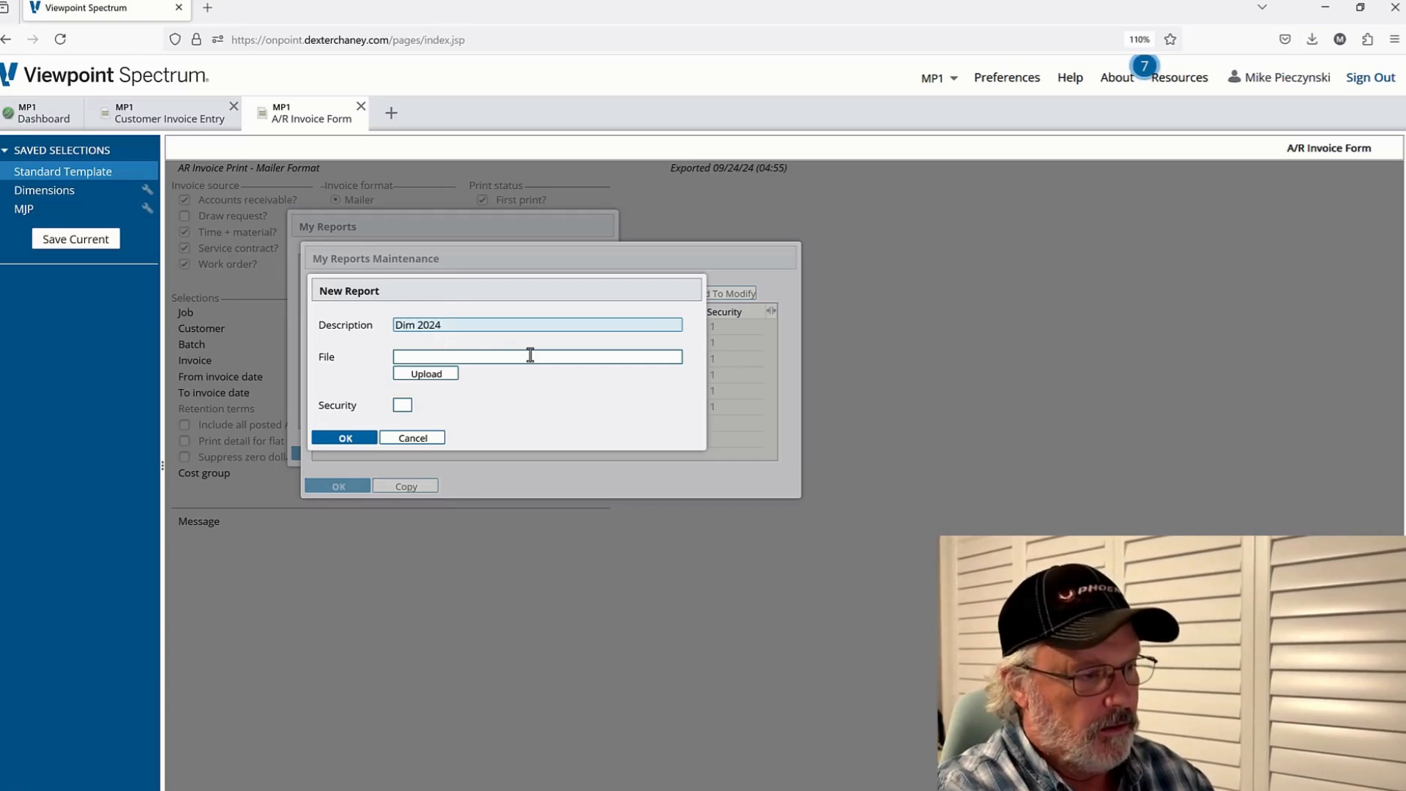
text(Vid)
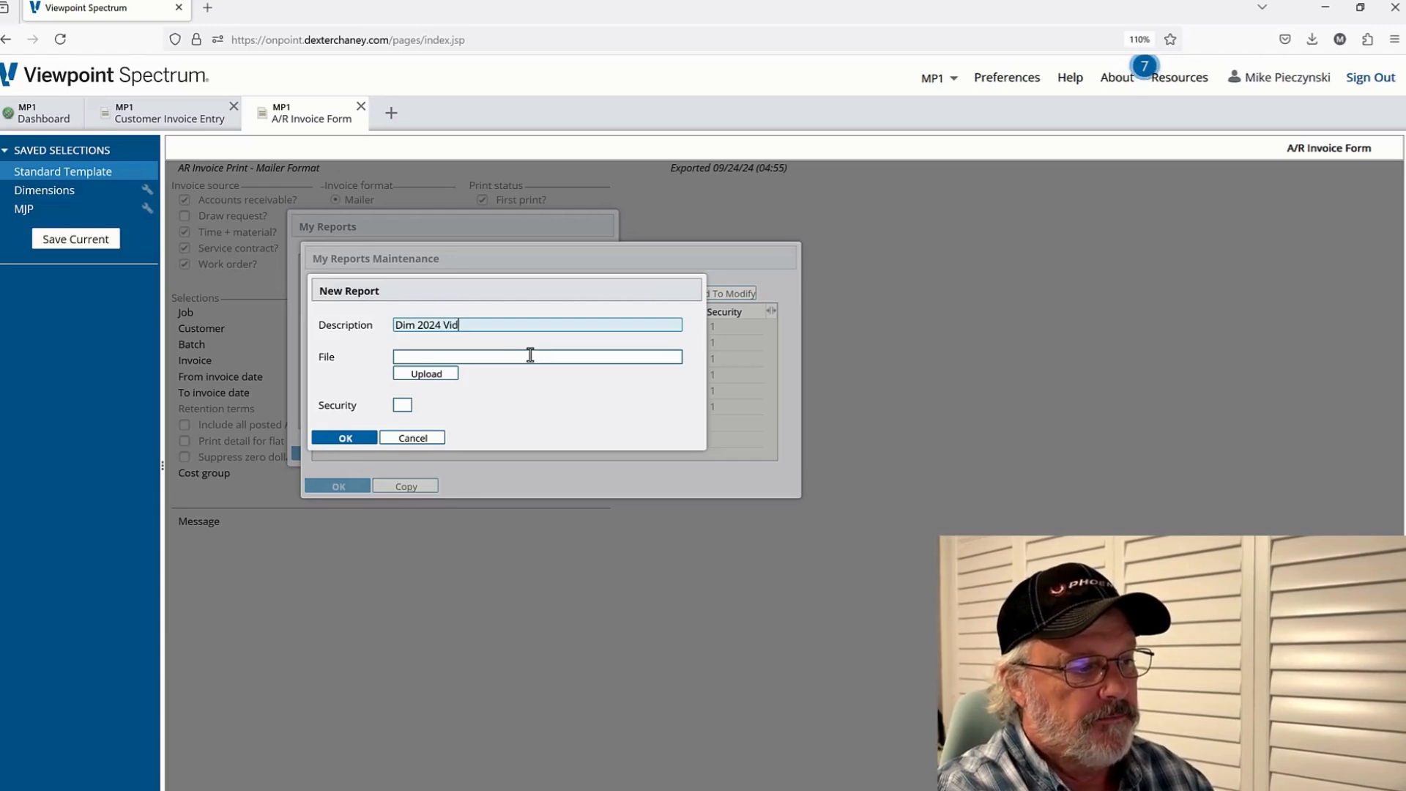
text(eo)
Upload AR Invoice Print - Mailer Format V2.rpt from Downloads as the new report's file
click(530, 356)
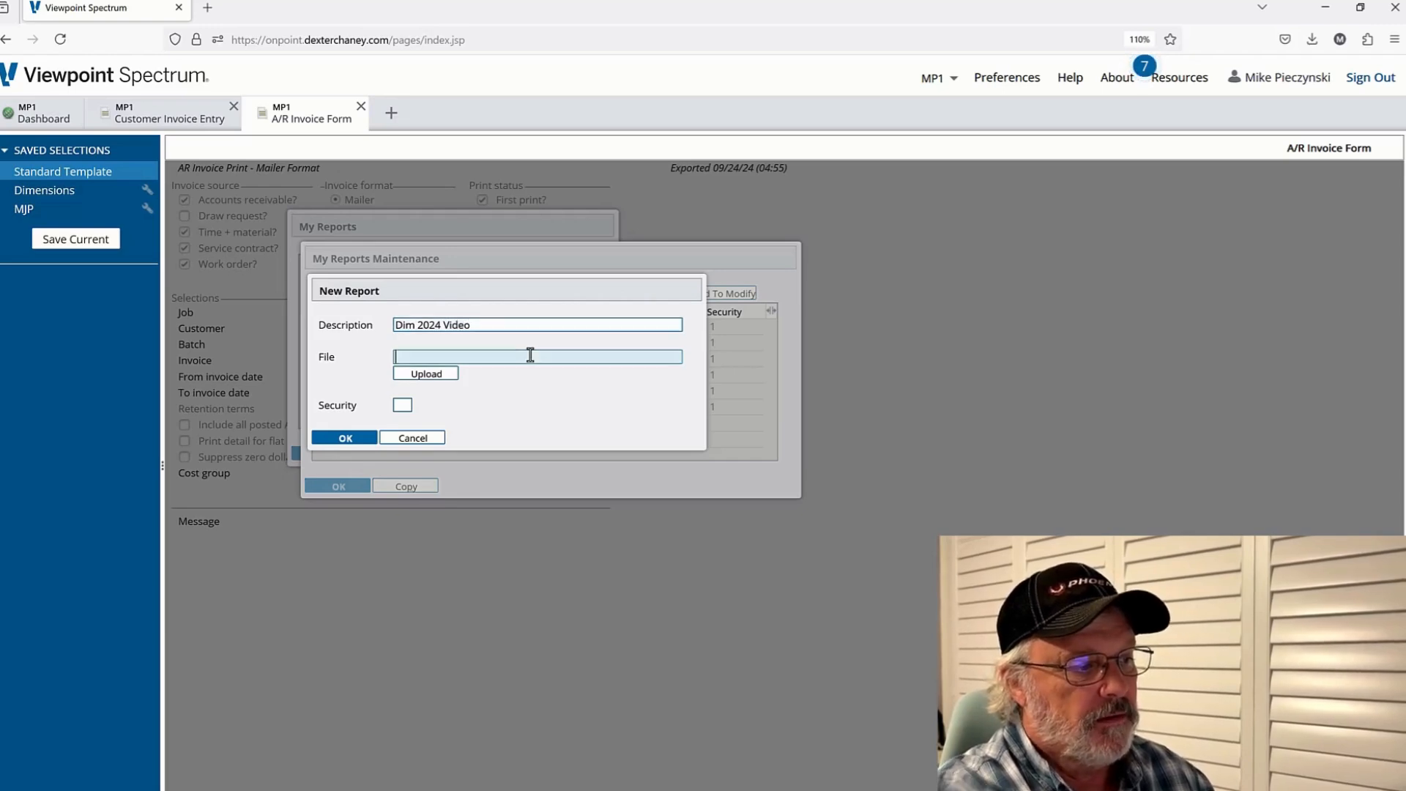
click(442, 375)
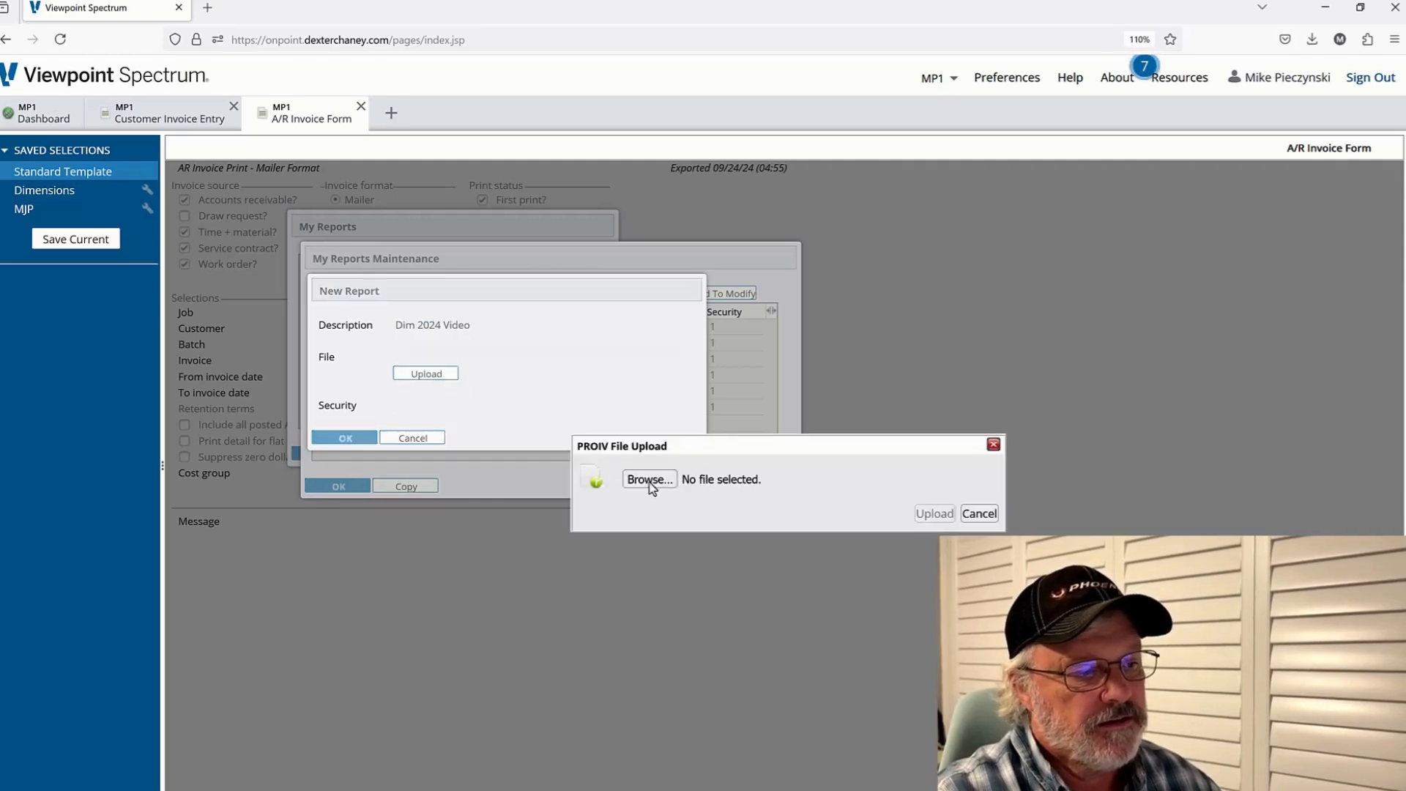
click(638, 481)
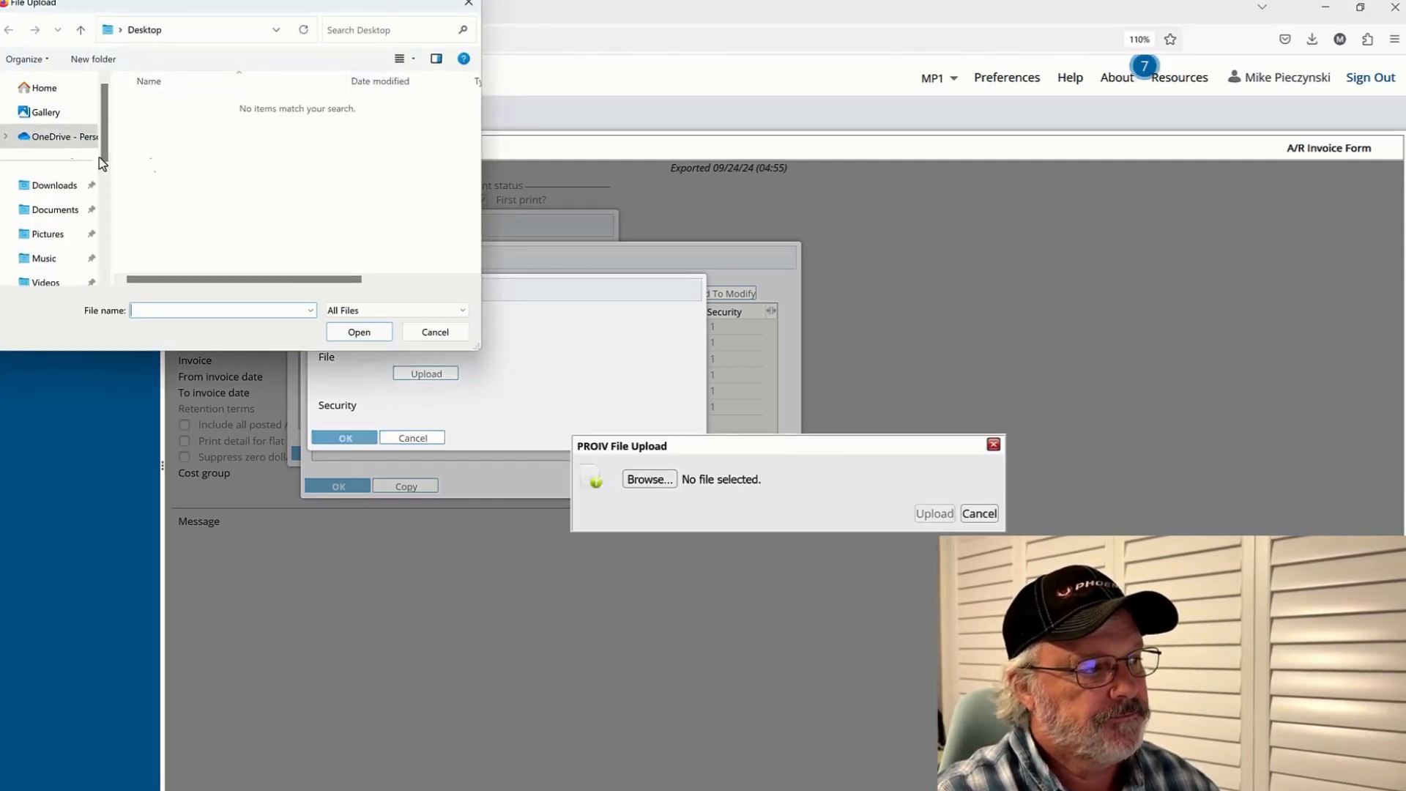
click(60, 186)
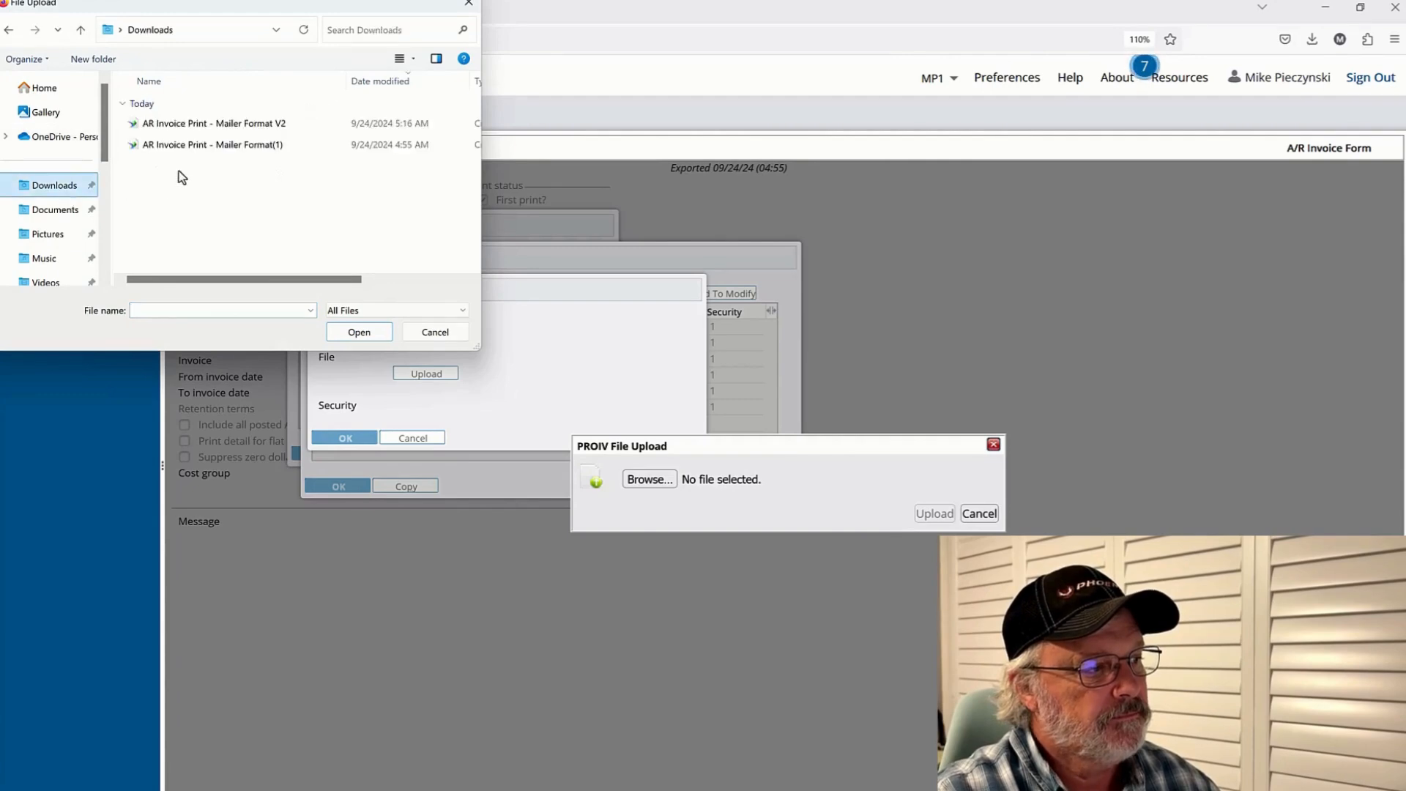
click(265, 125)
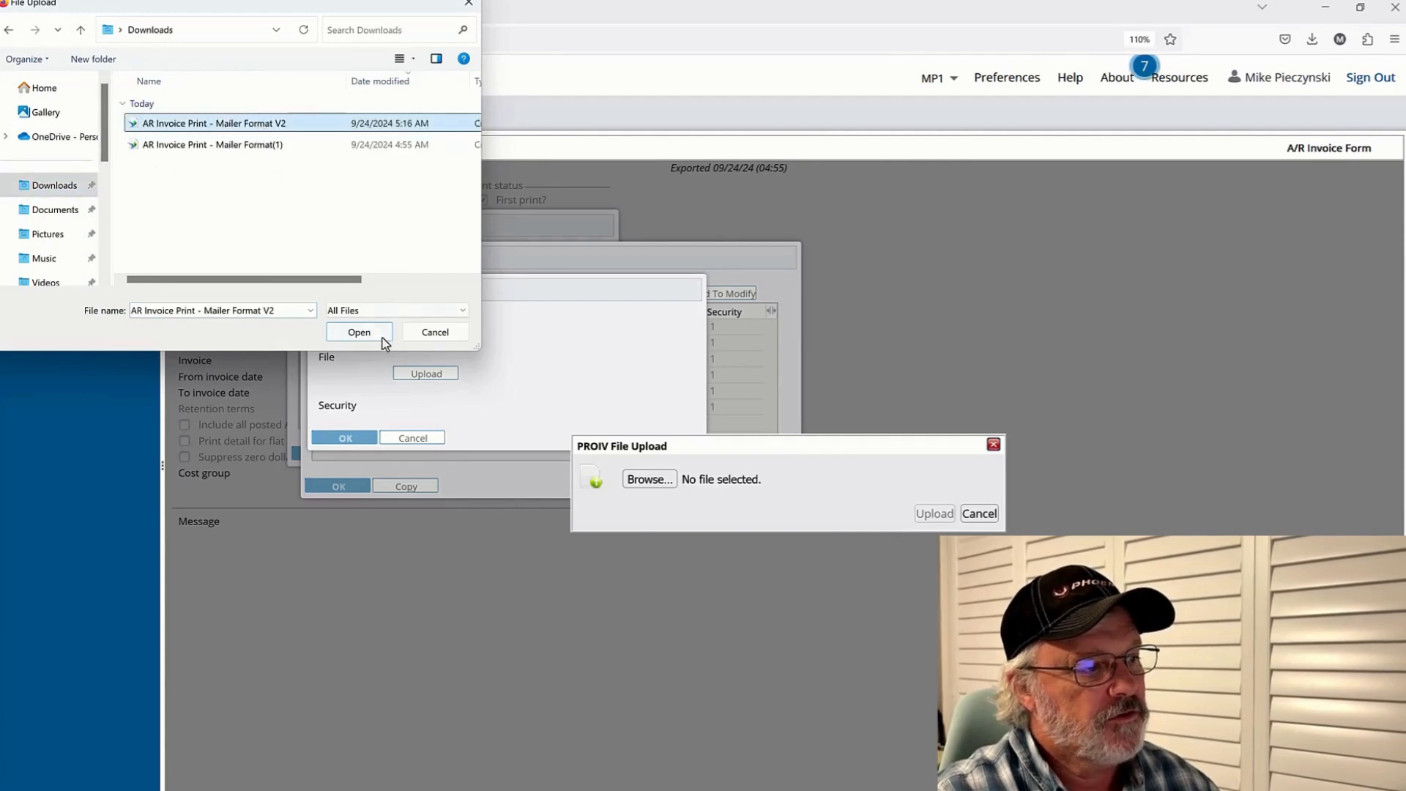
click(358, 333)
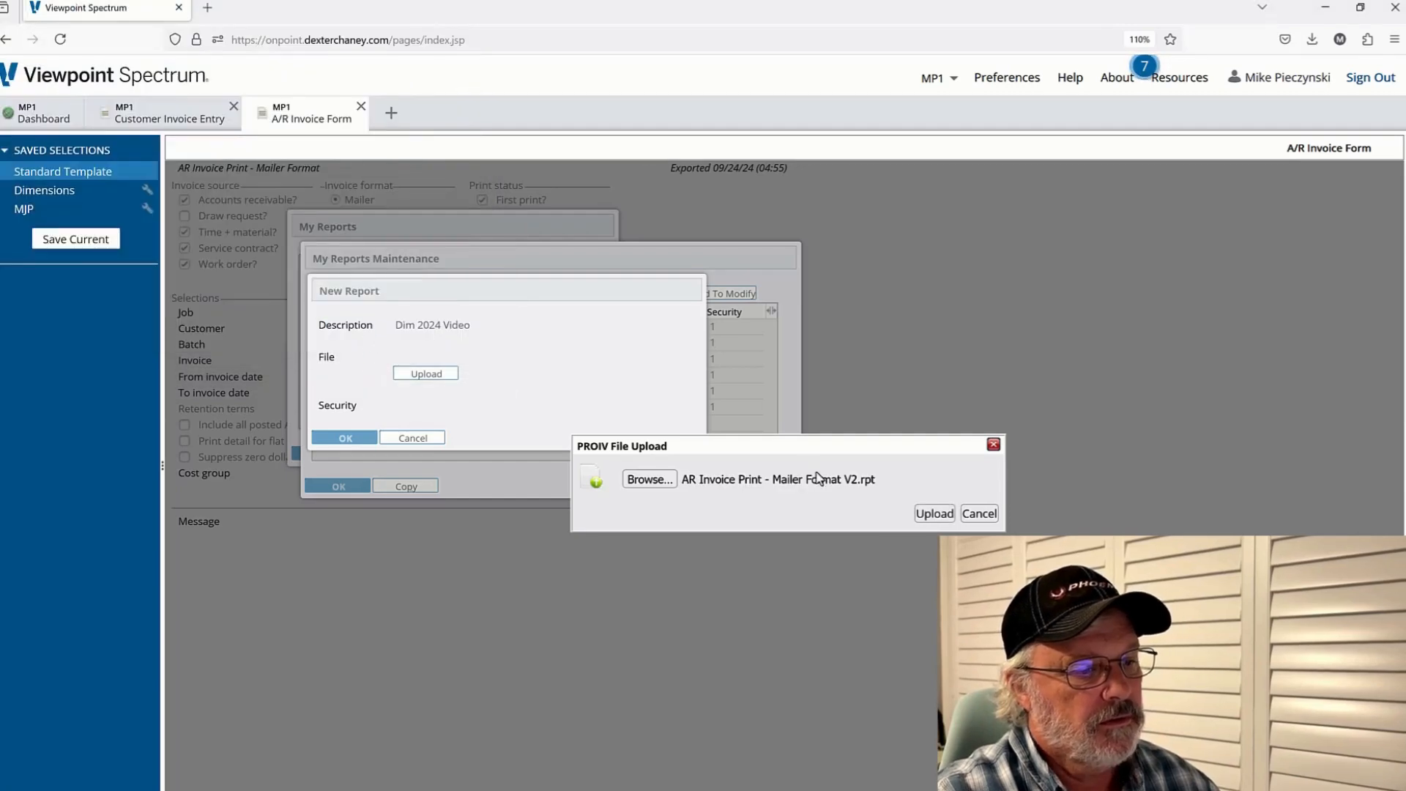
click(934, 514)
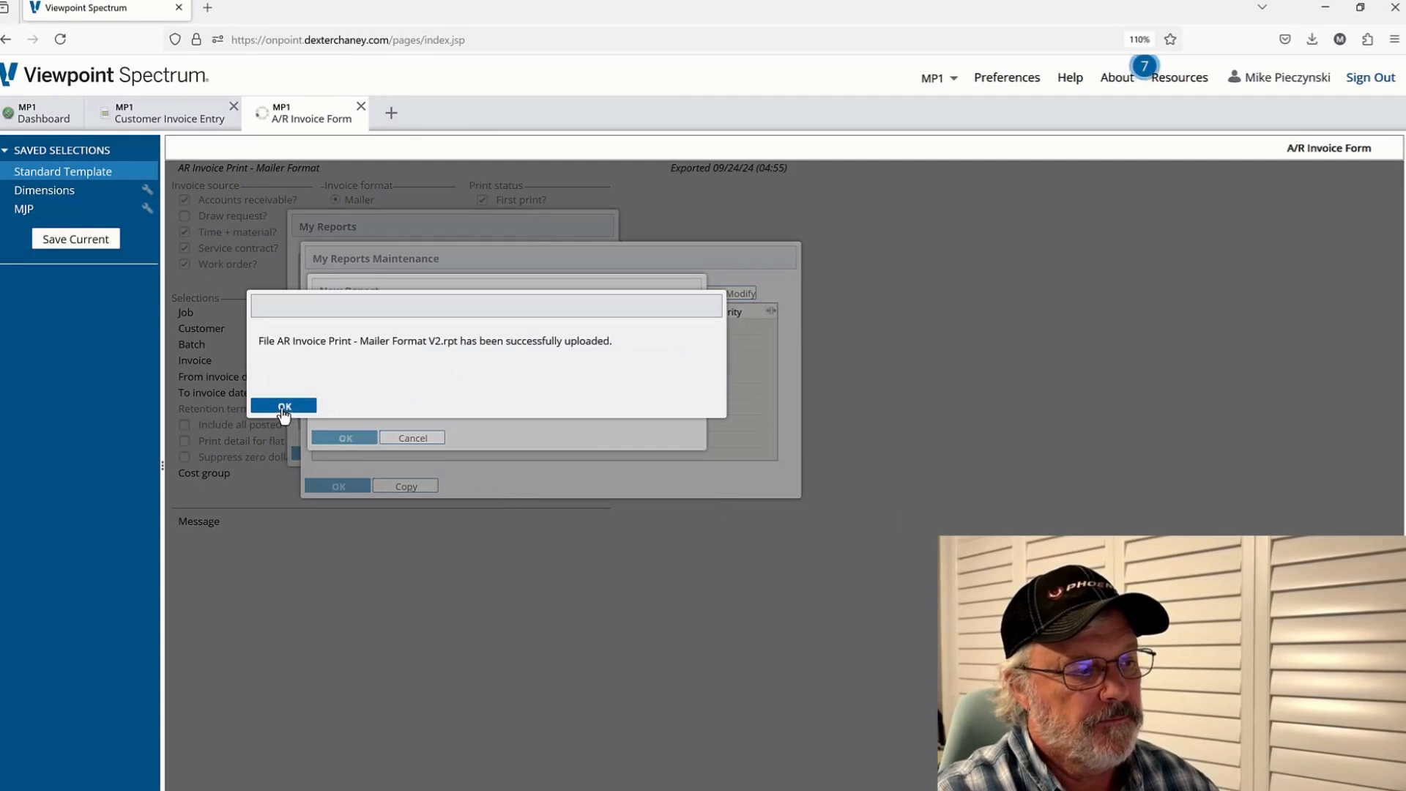
click(285, 405)
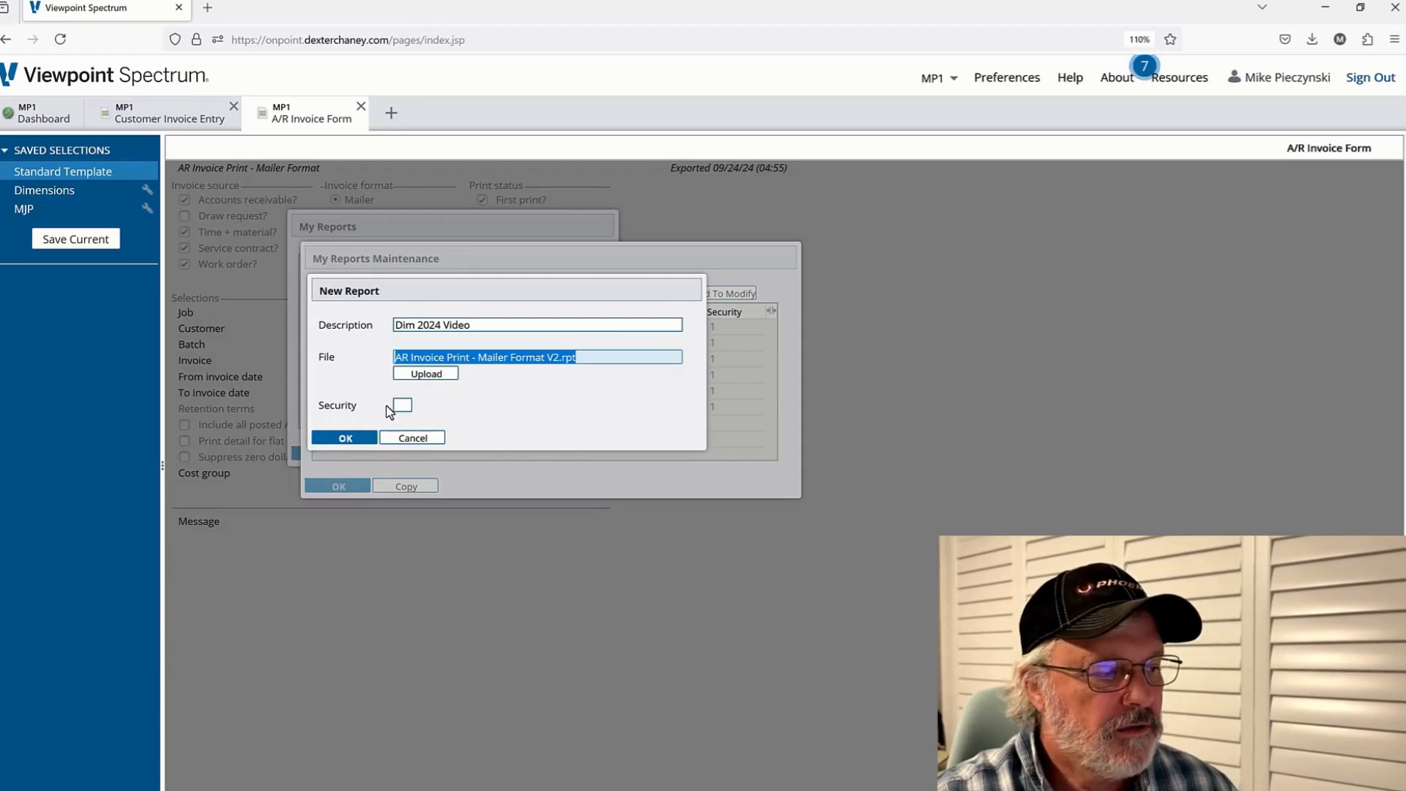
Save the new report entry and select Dim 2024 Video as the invoice report
click(346, 439)
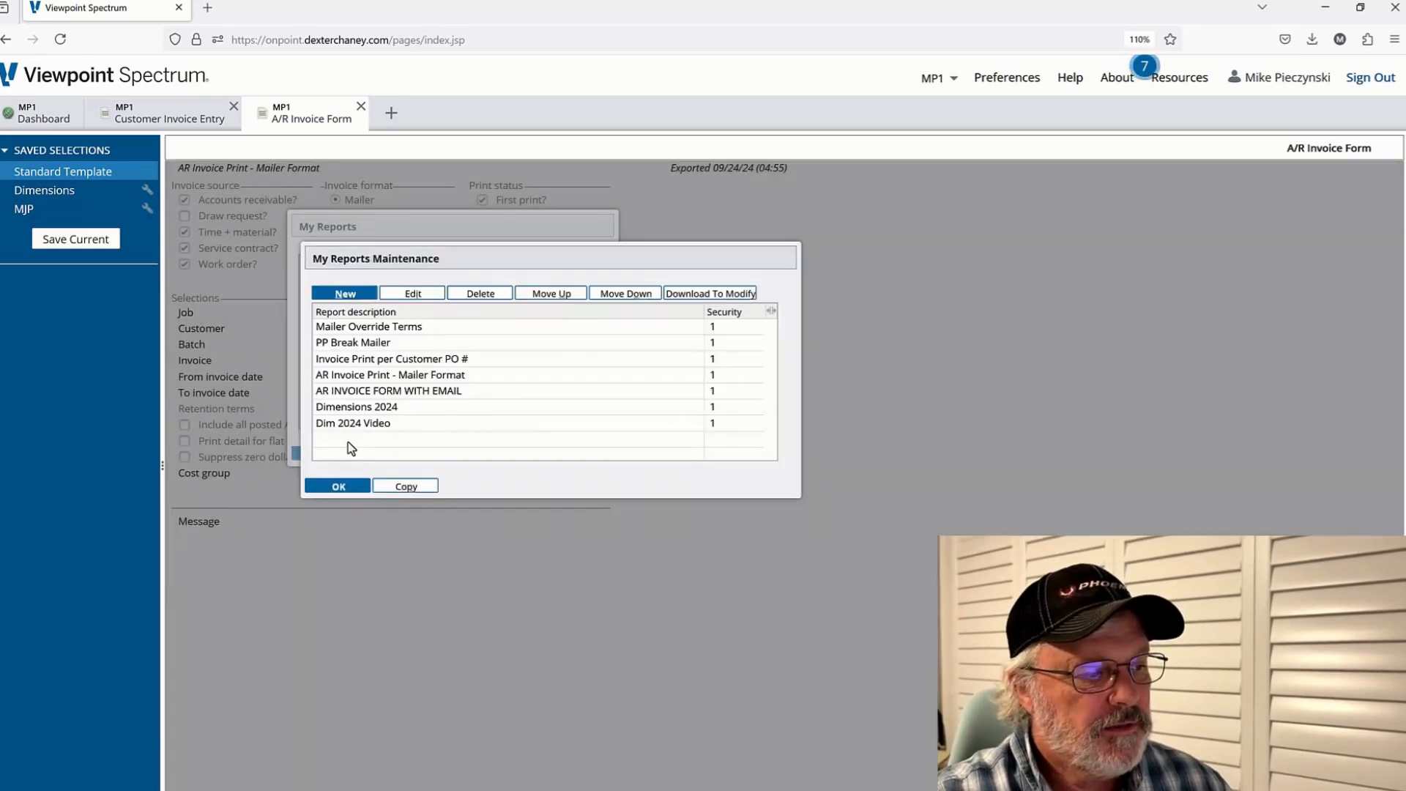
click(339, 486)
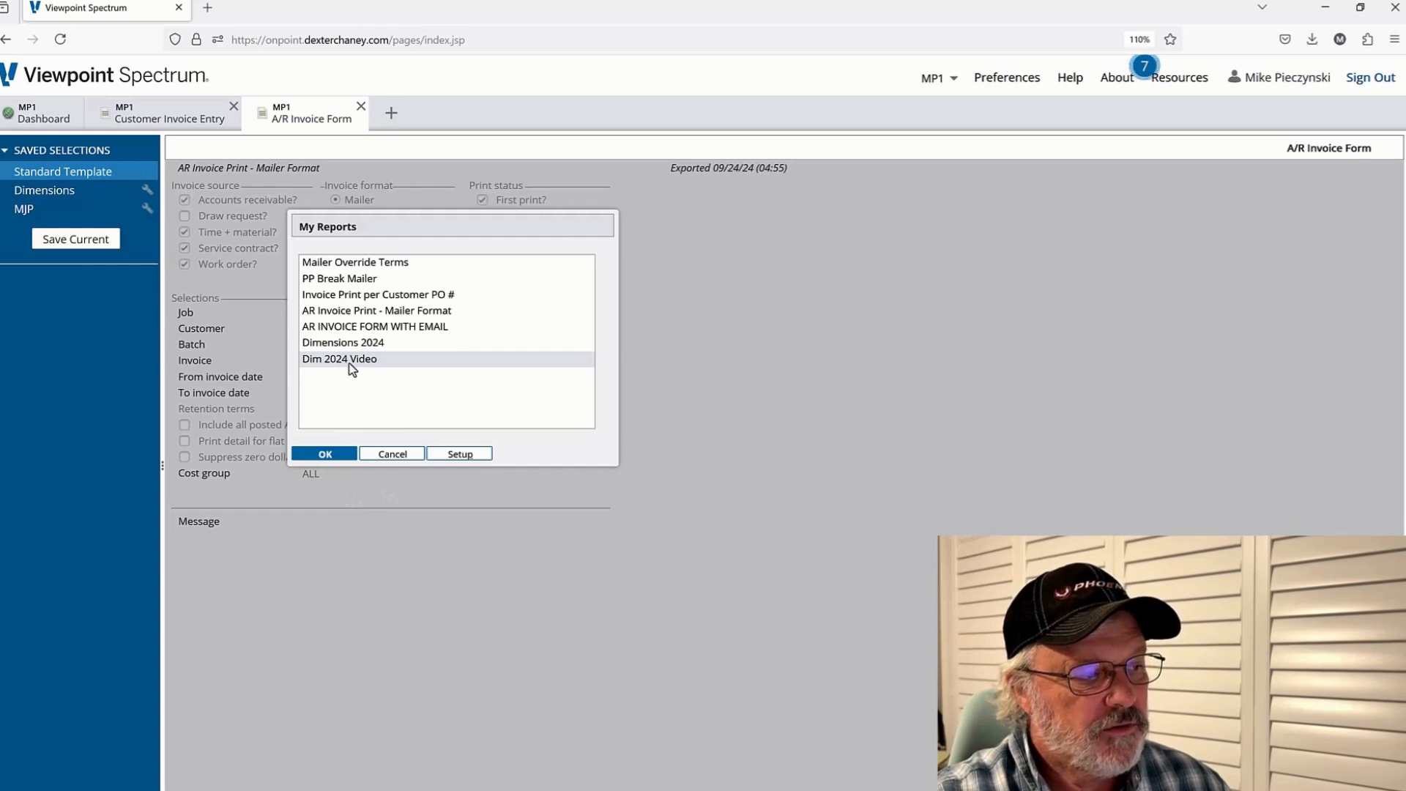
click(334, 455)
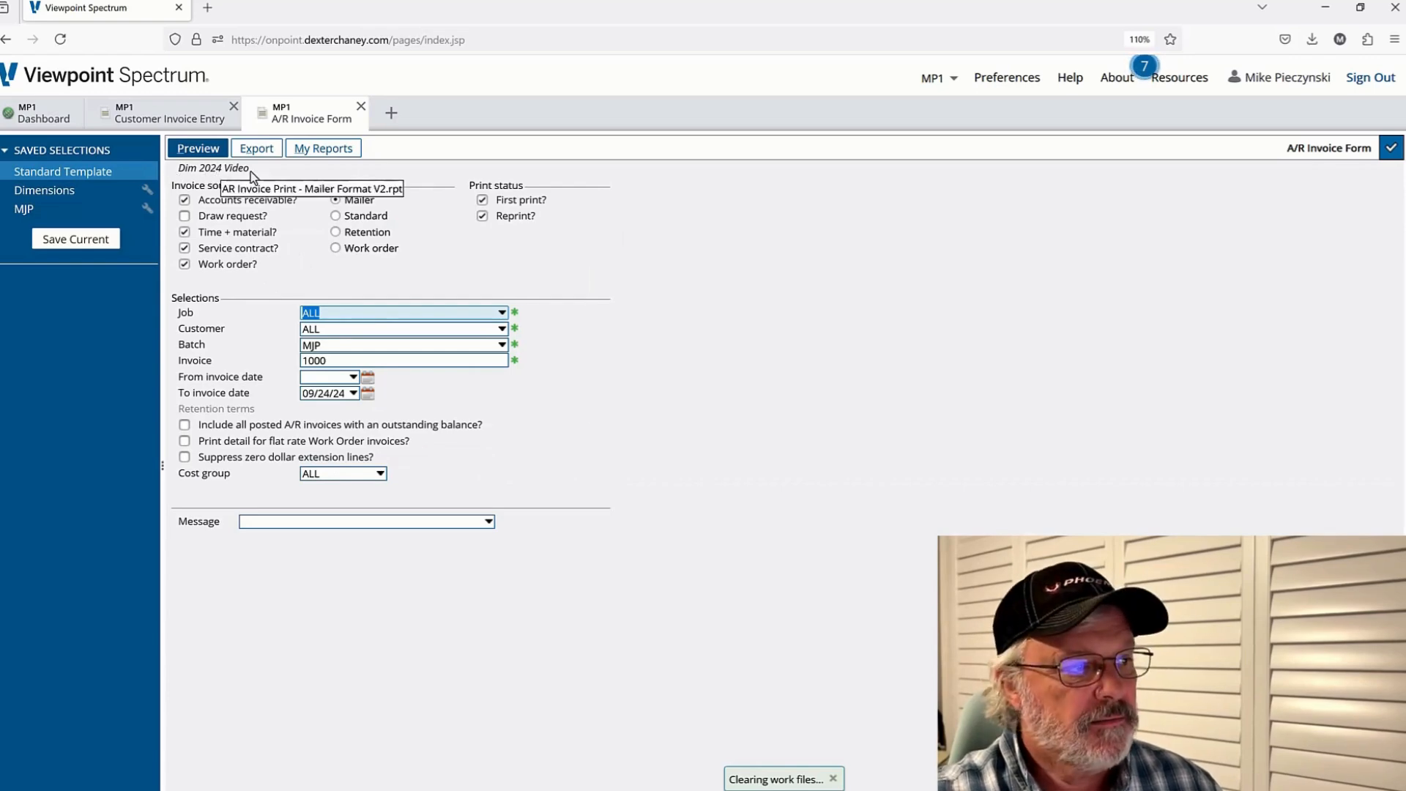
Preview the invoice printed with the Dim 2024 Video report, then close the preview
click(198, 148)
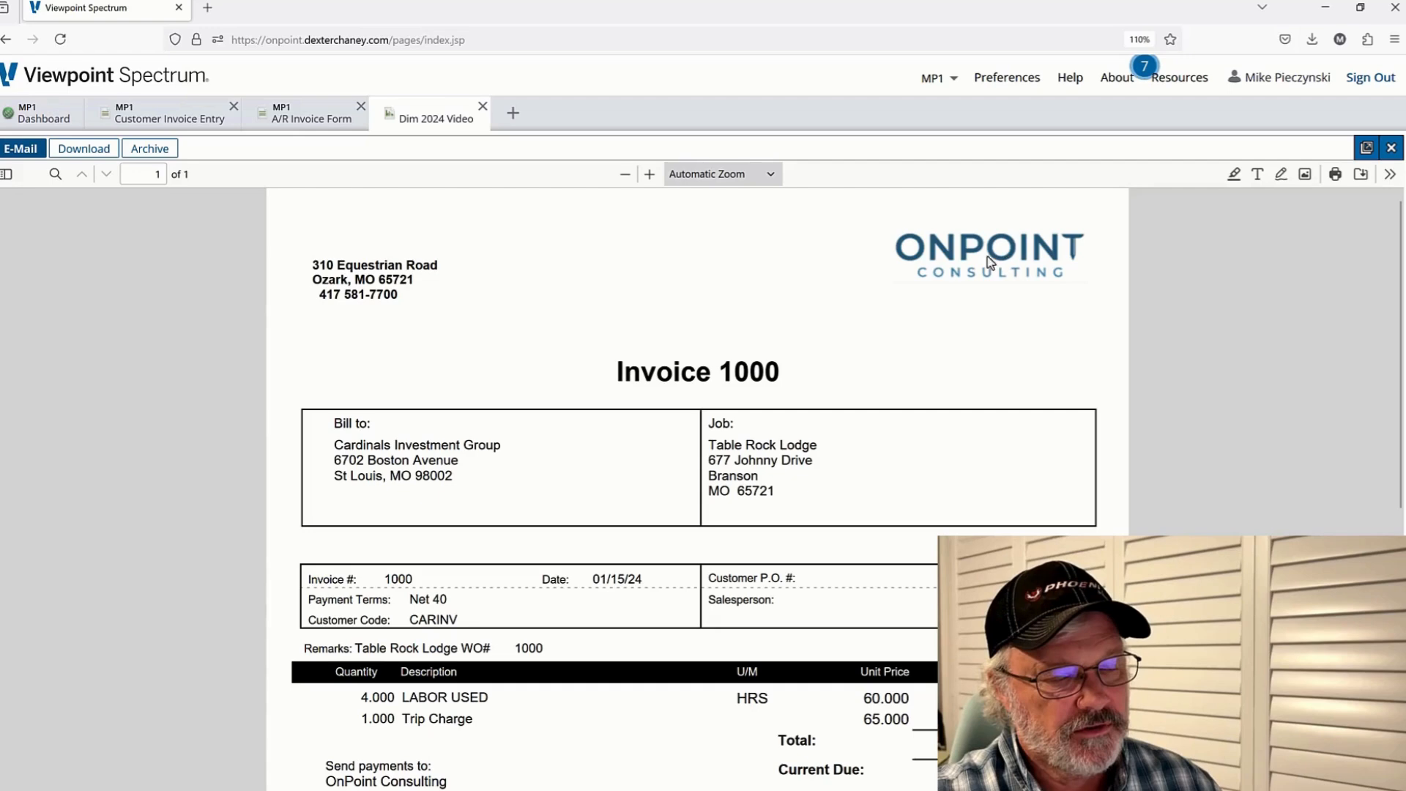
scroll(784, 498, down, 5)
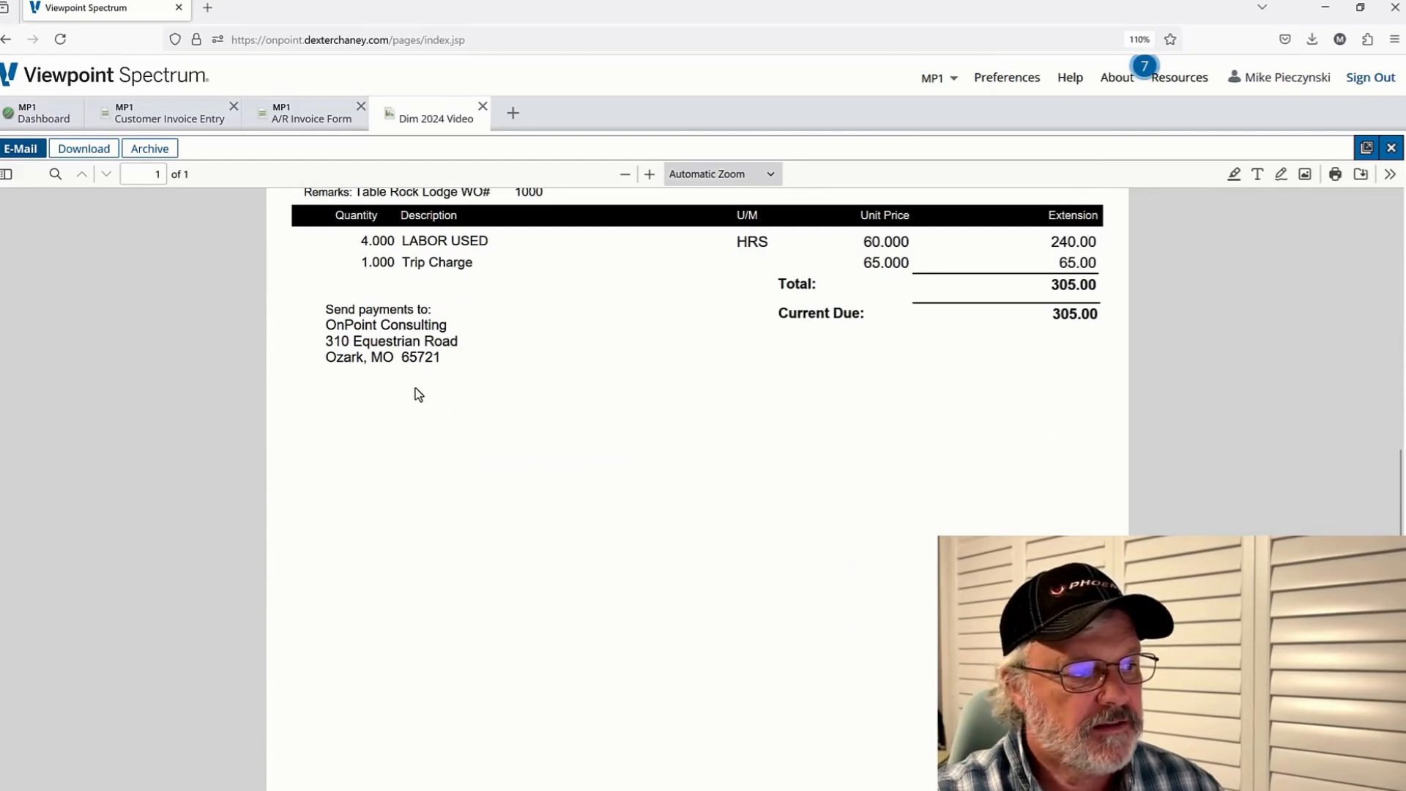
scroll(418, 394, up, 5)
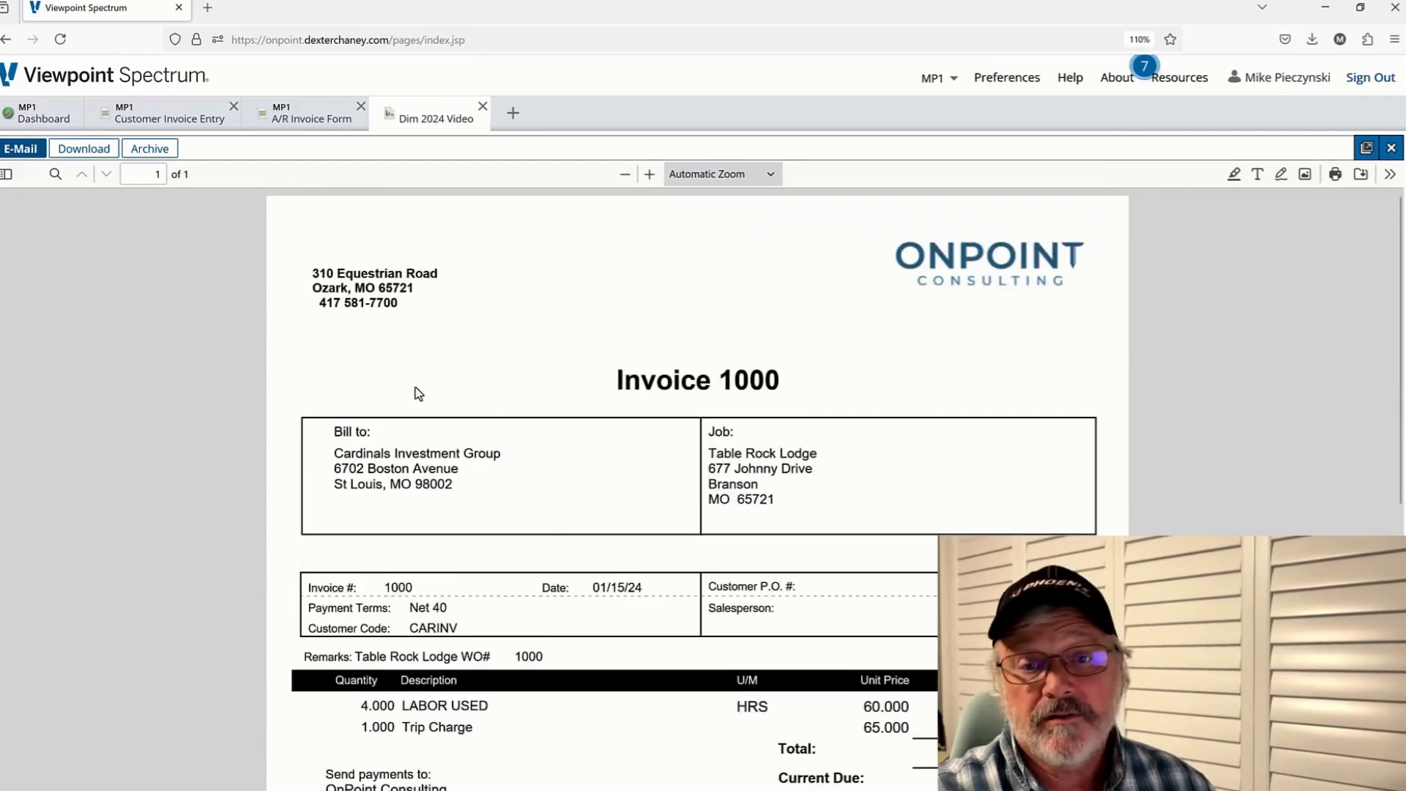
click(483, 107)
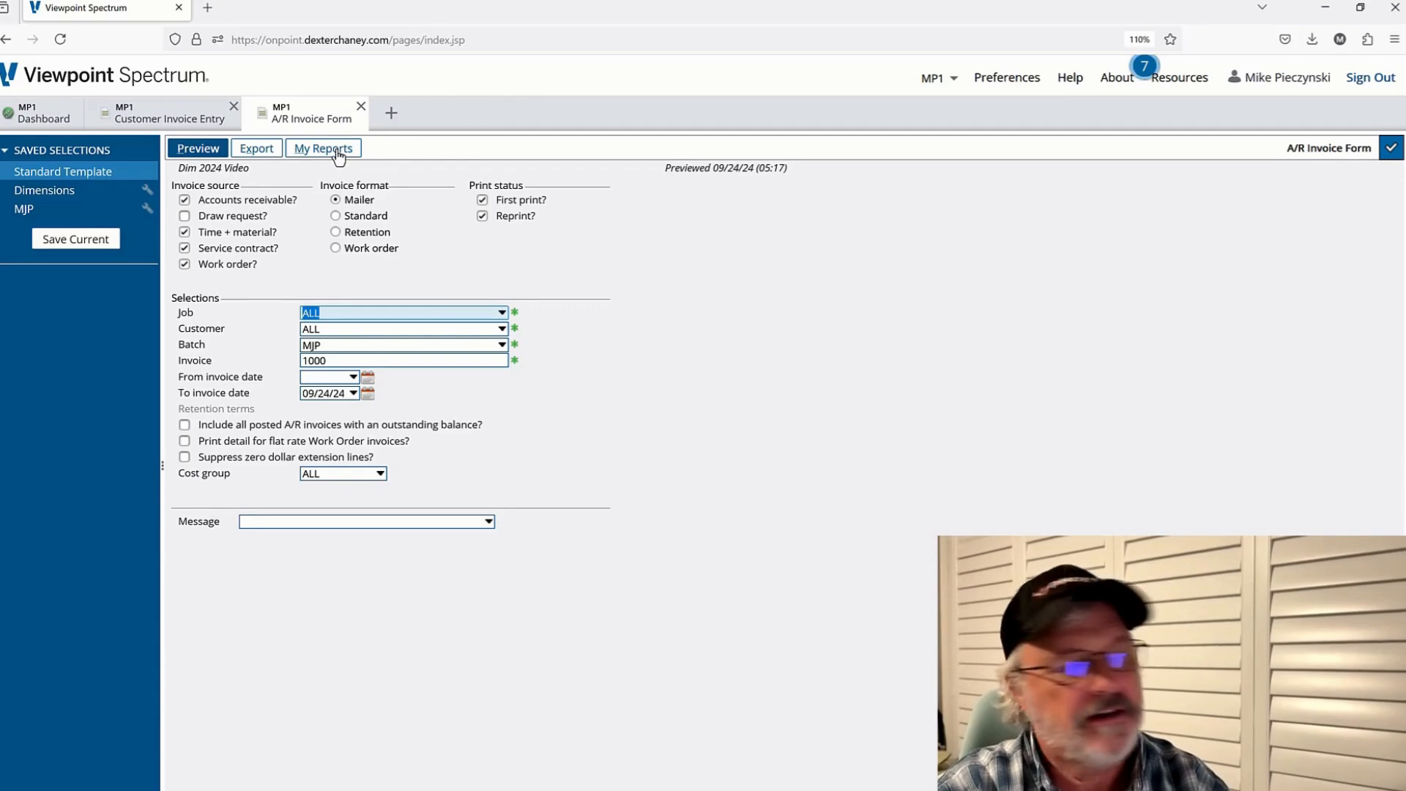
Save the current selections as a new template named Dim 2024 Video version, set as the user's default
click(58, 242)
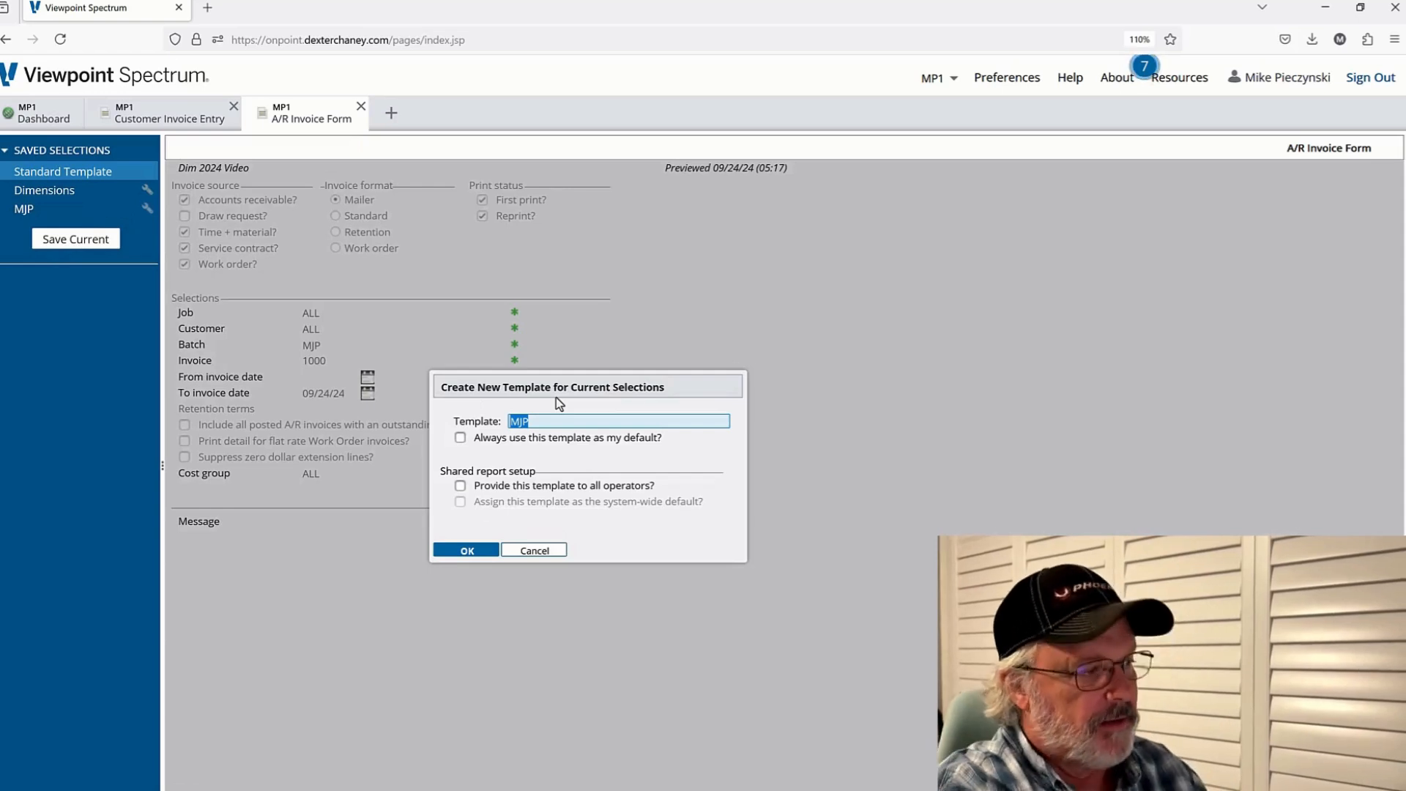
text(Dim )
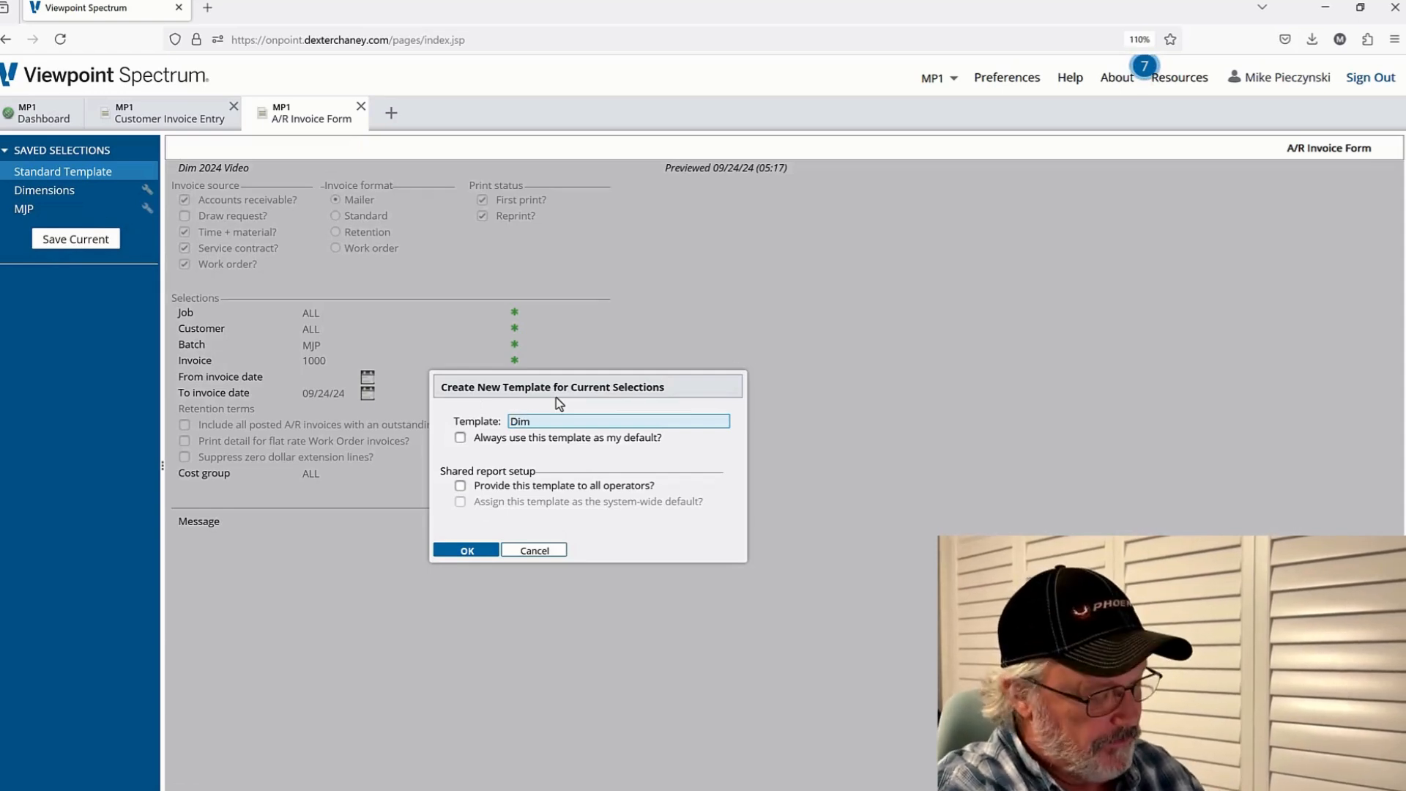
text(2024 Vi)
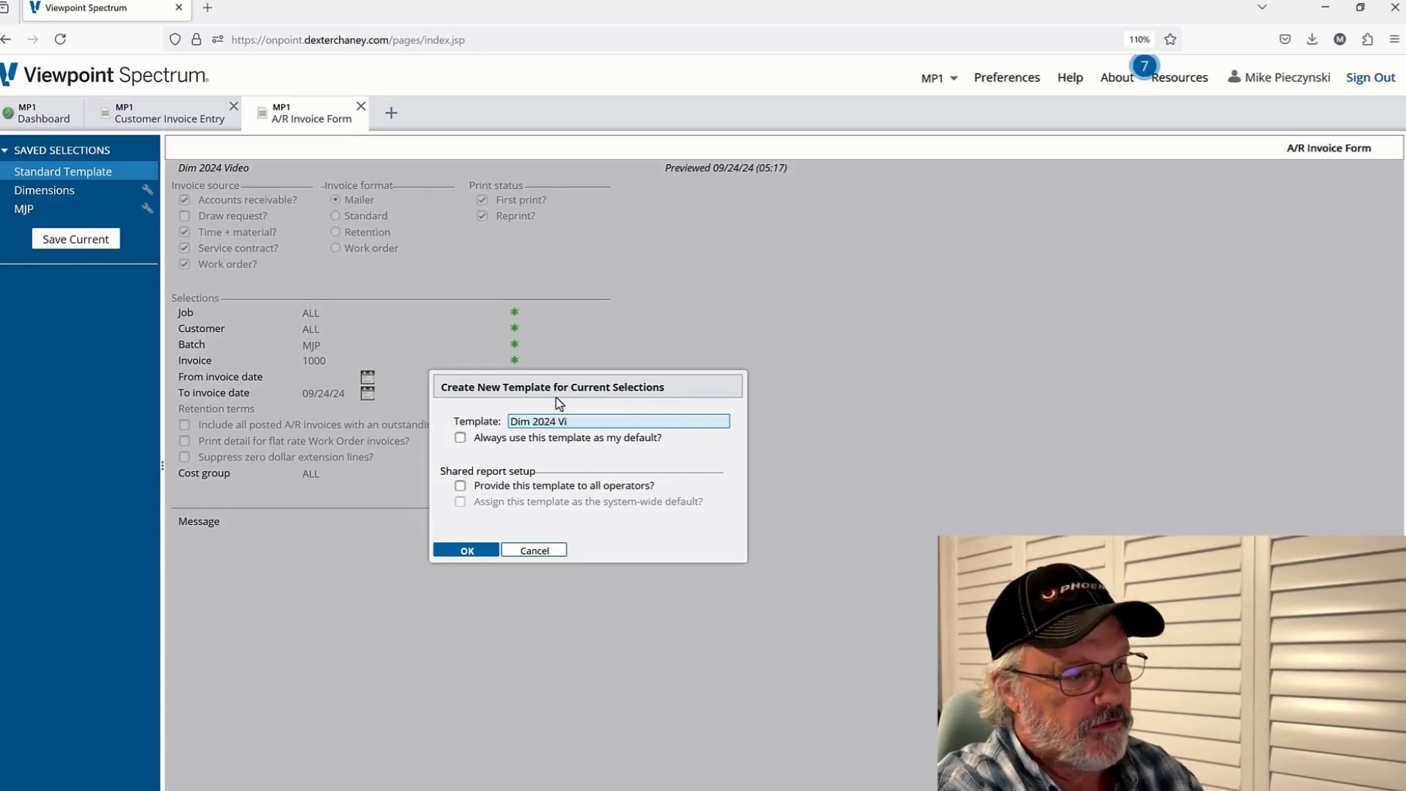
text(deo ver)
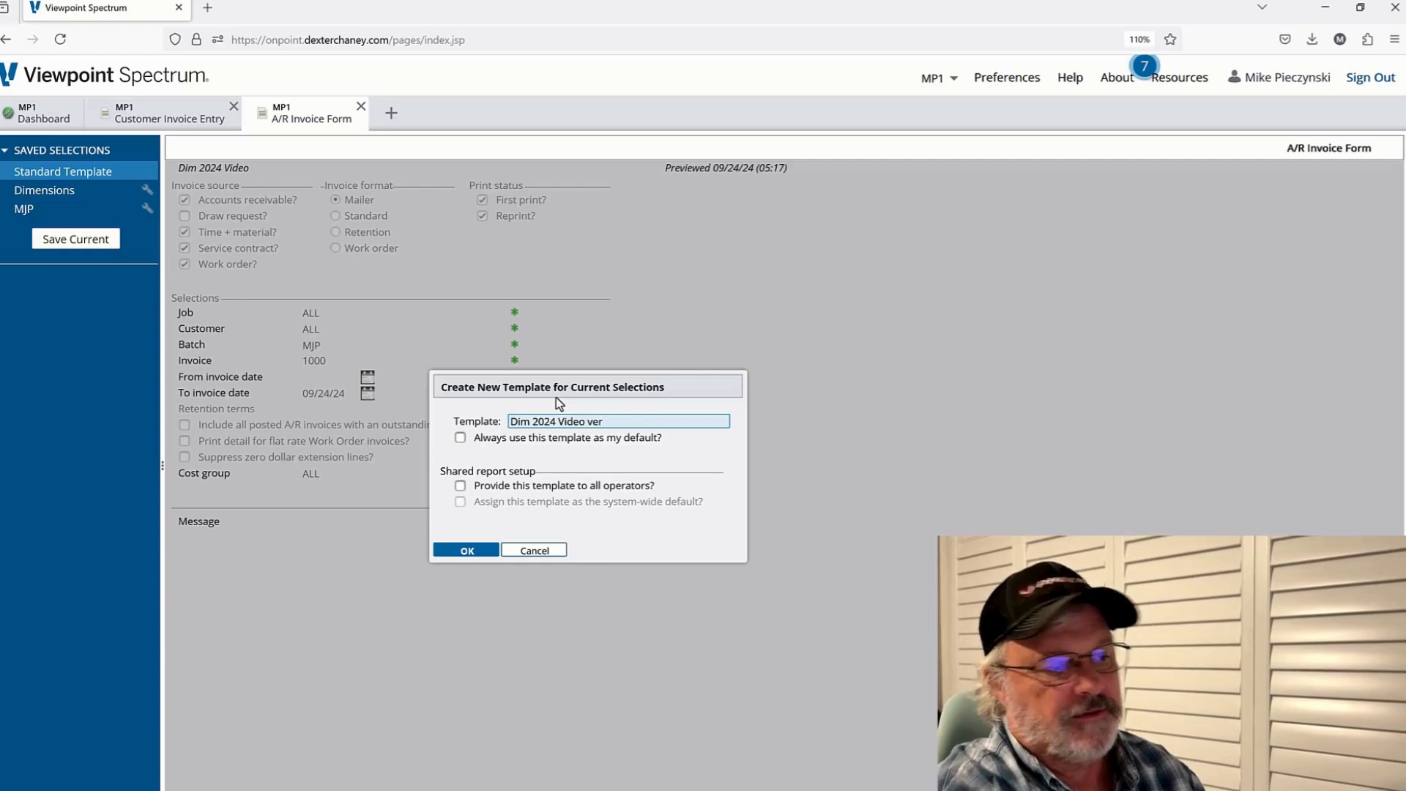
text(sion)
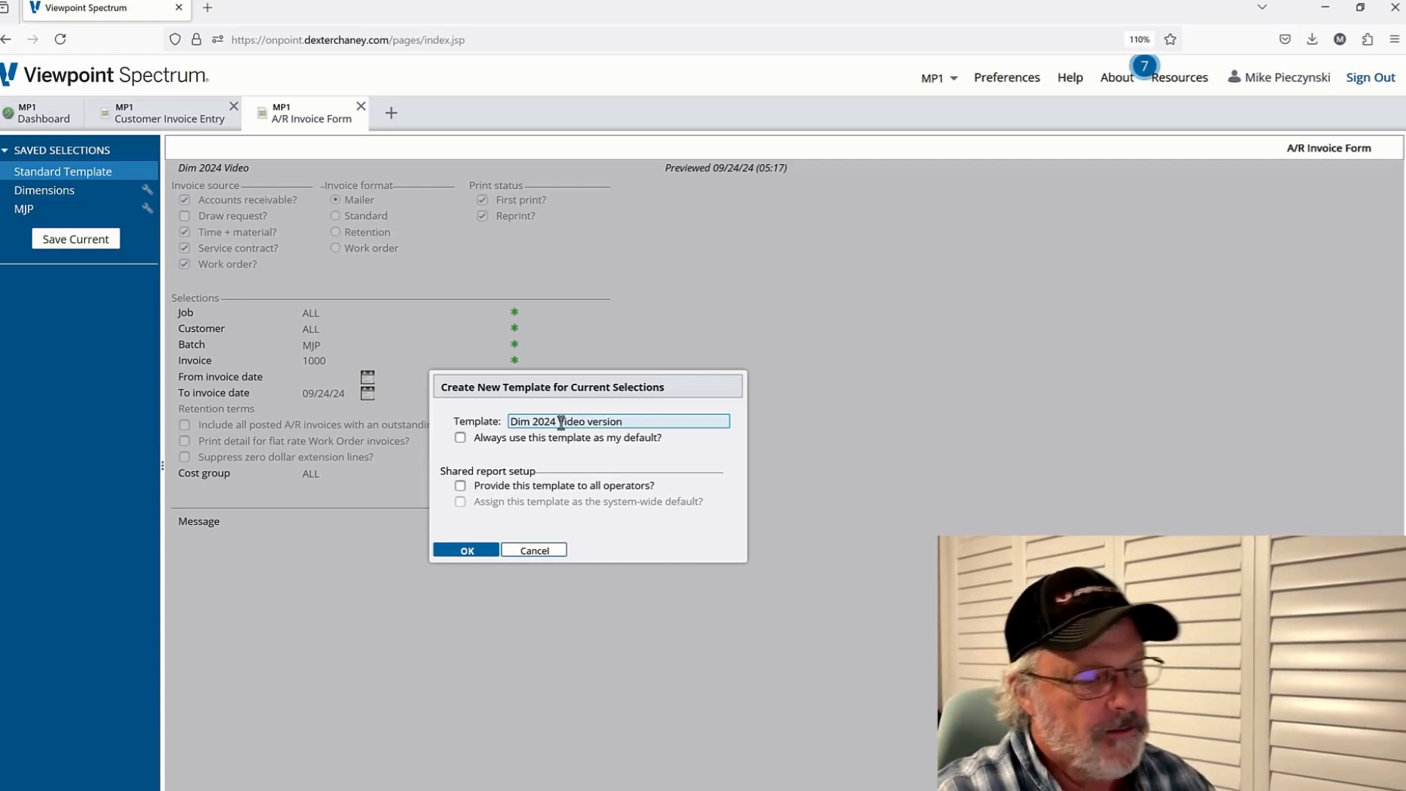
click(459, 438)
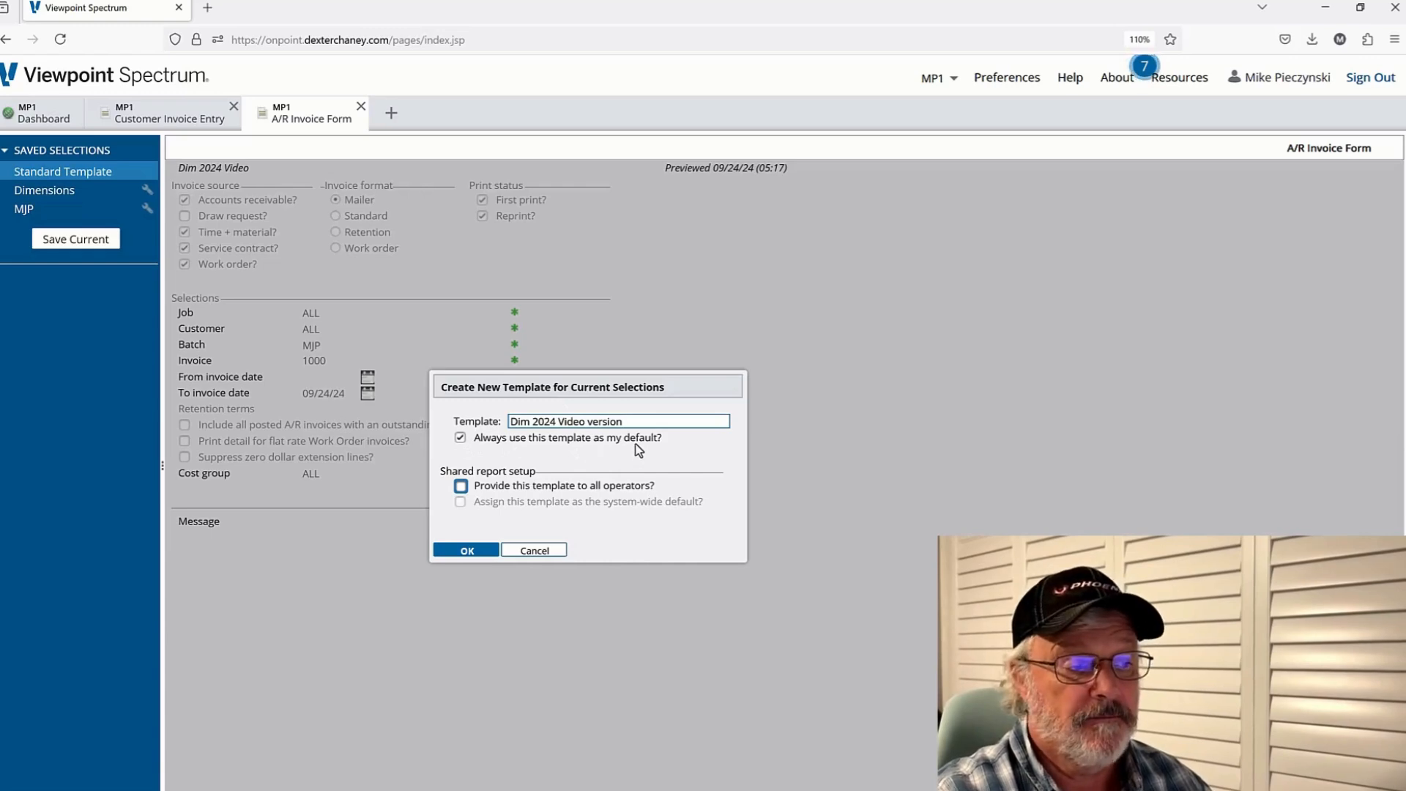
click(459, 486)
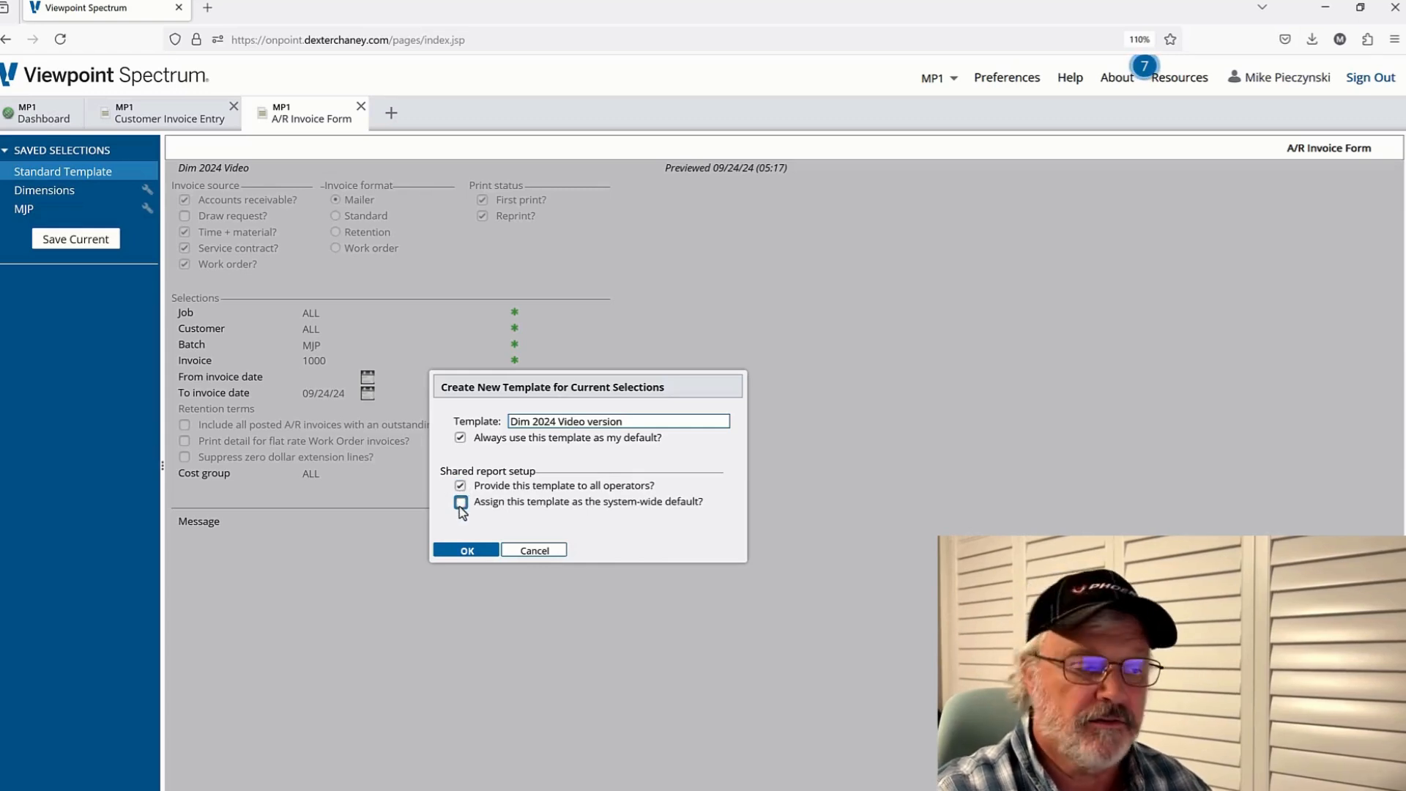
click(460, 487)
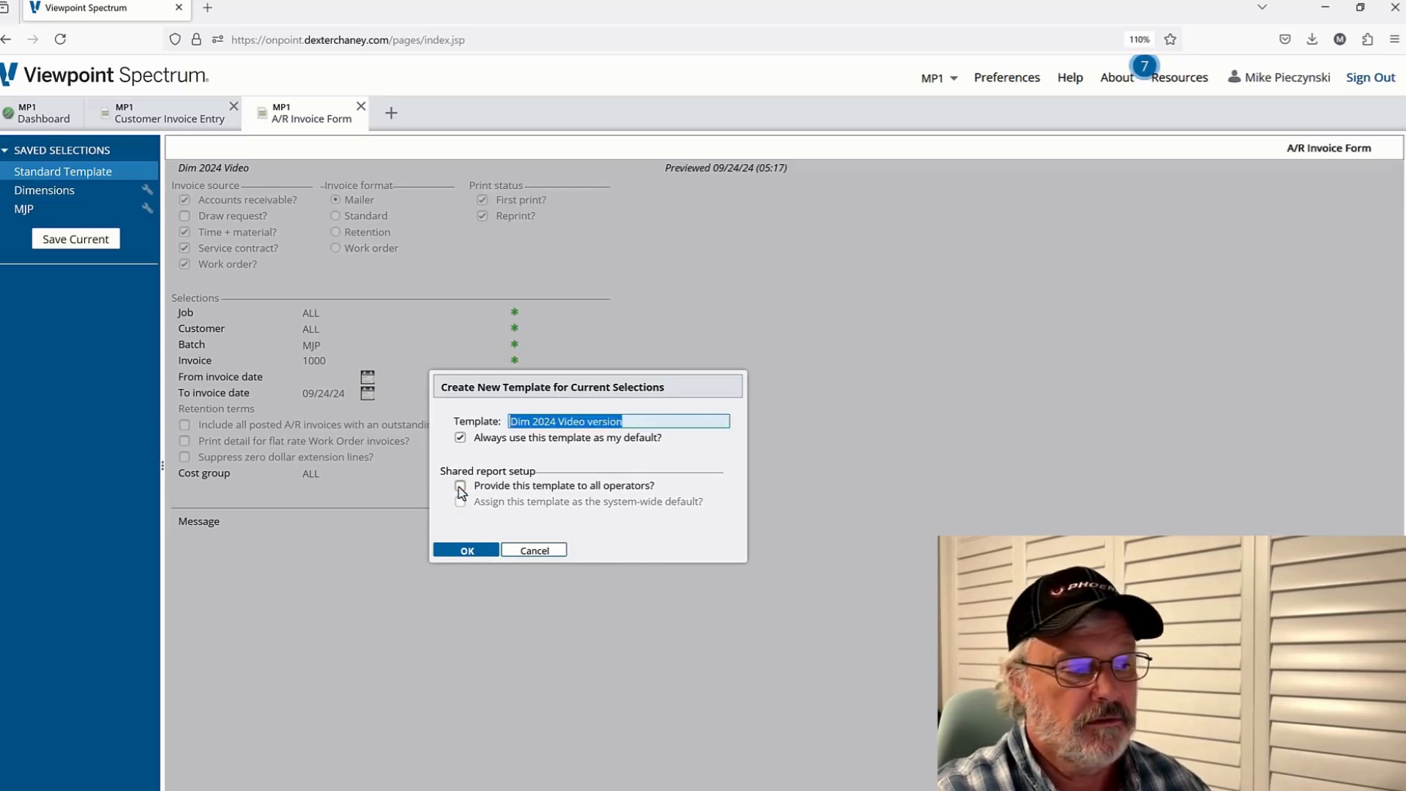
click(468, 550)
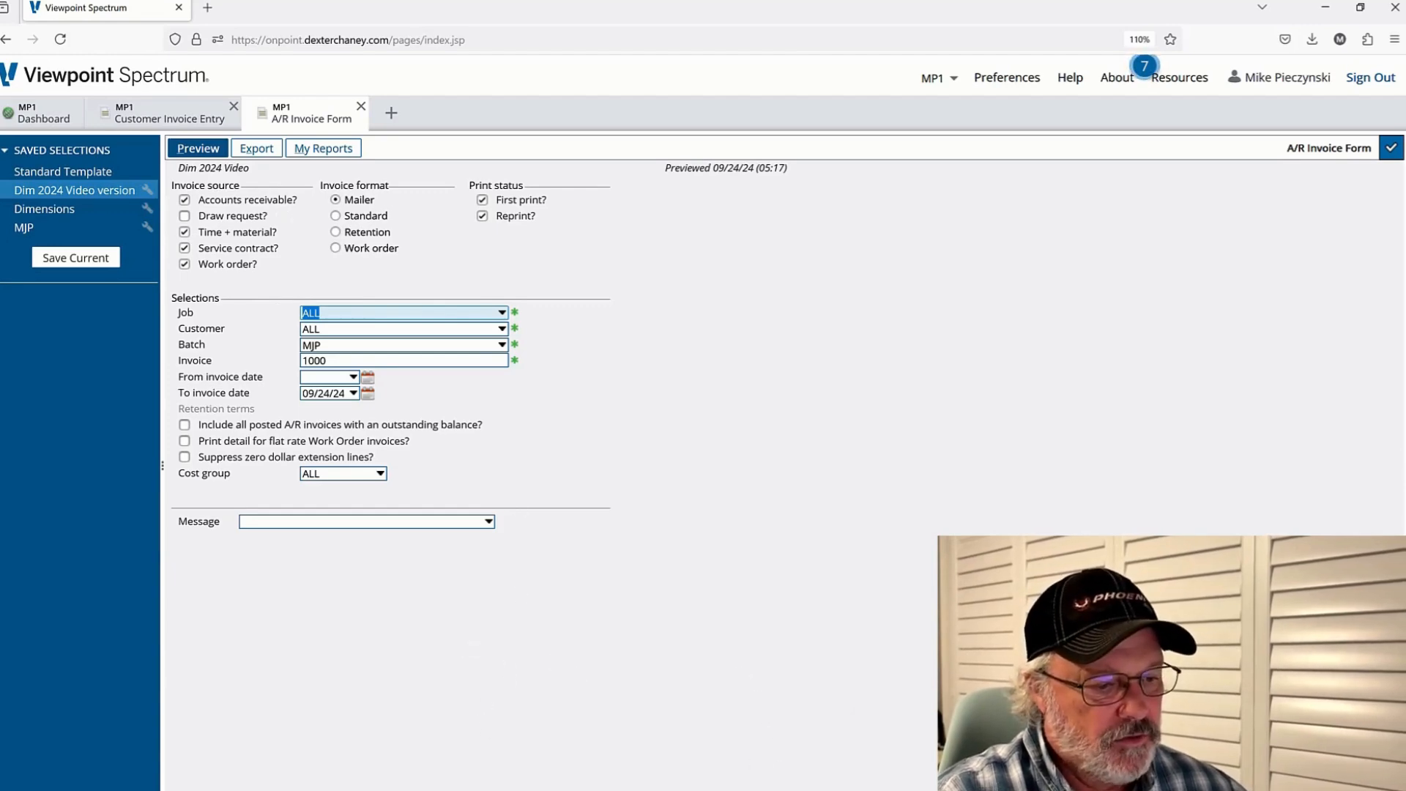
Switch to the PowerPoint presentation and page through the Spectrum setup slides to the tips slide
click(922, 769)
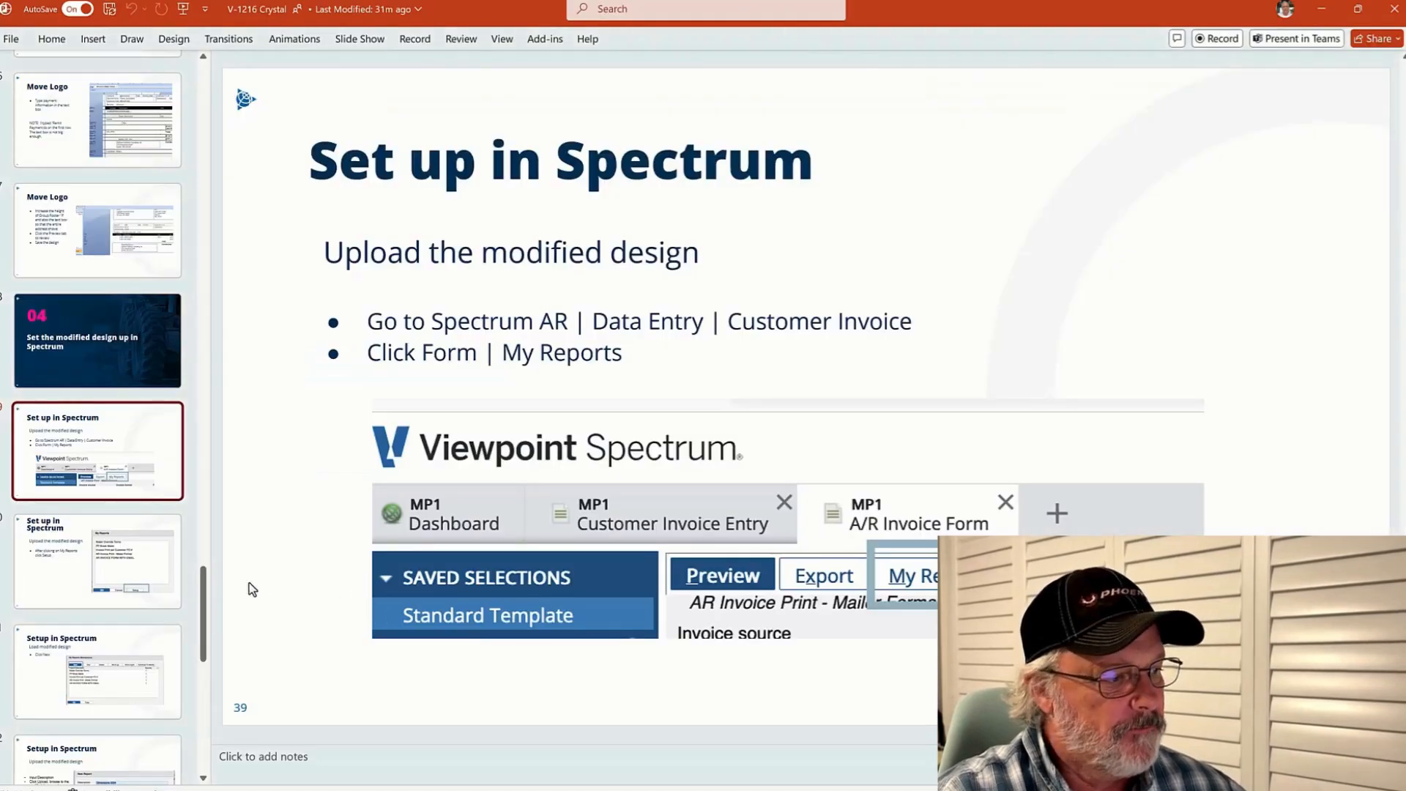
click(136, 570)
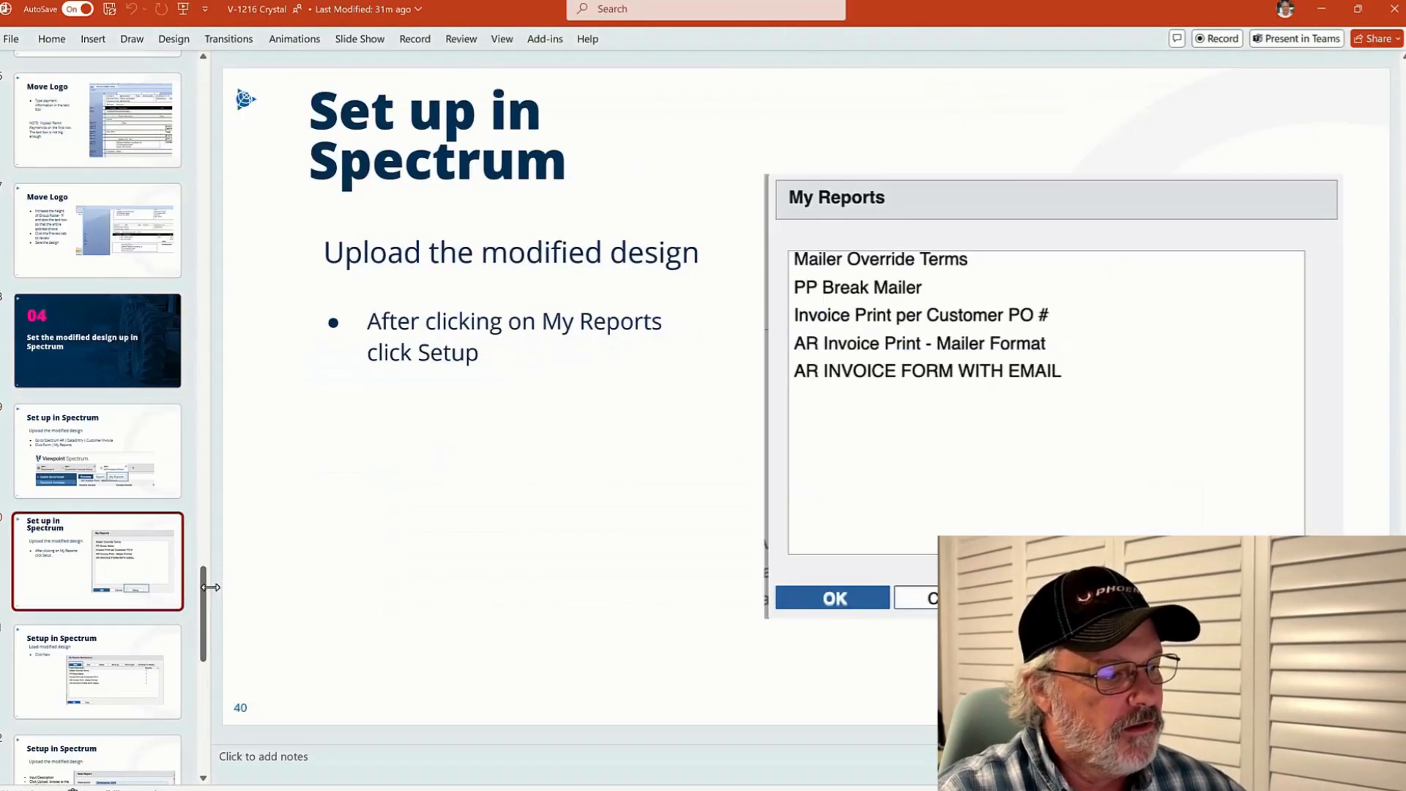
scroll(160, 405, down, 5)
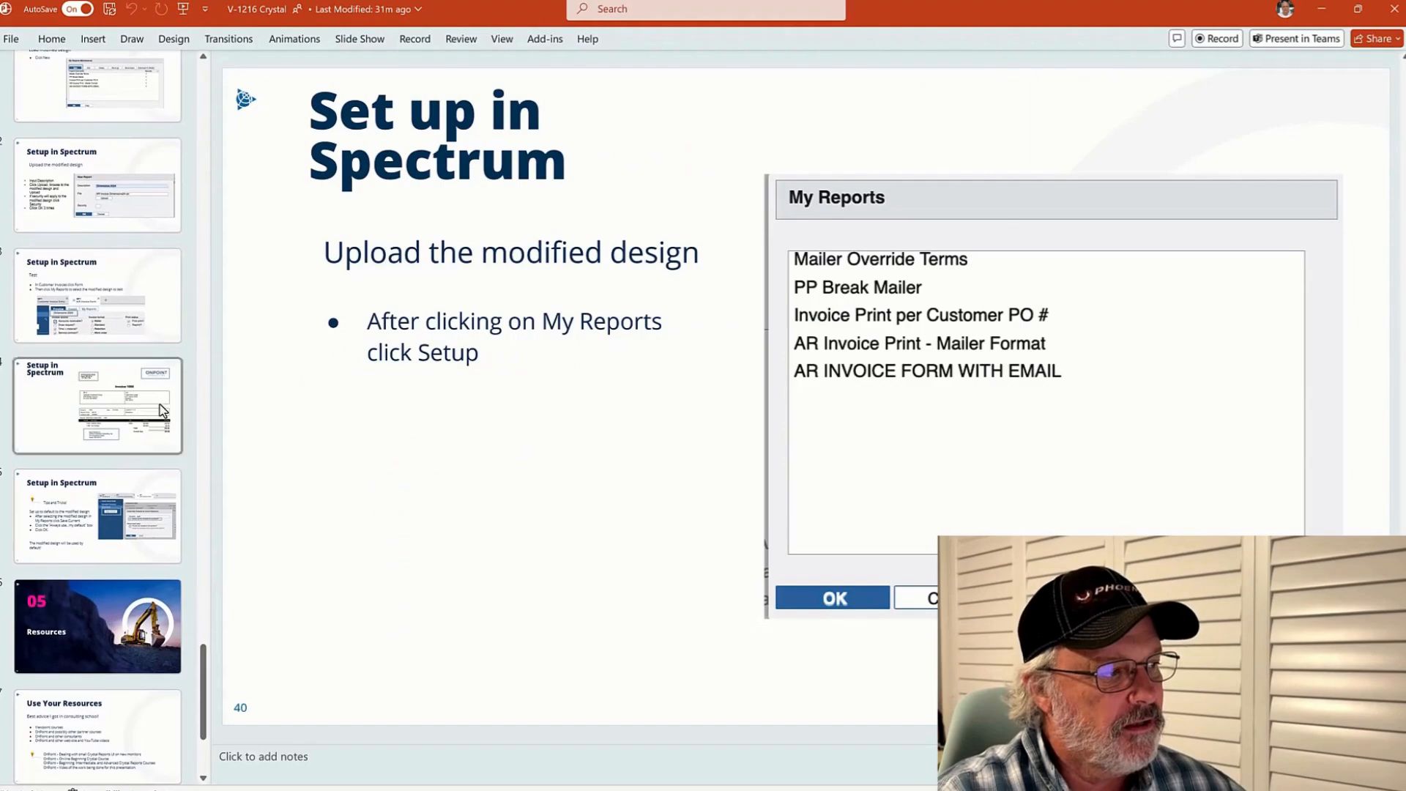
click(103, 222)
click(86, 283)
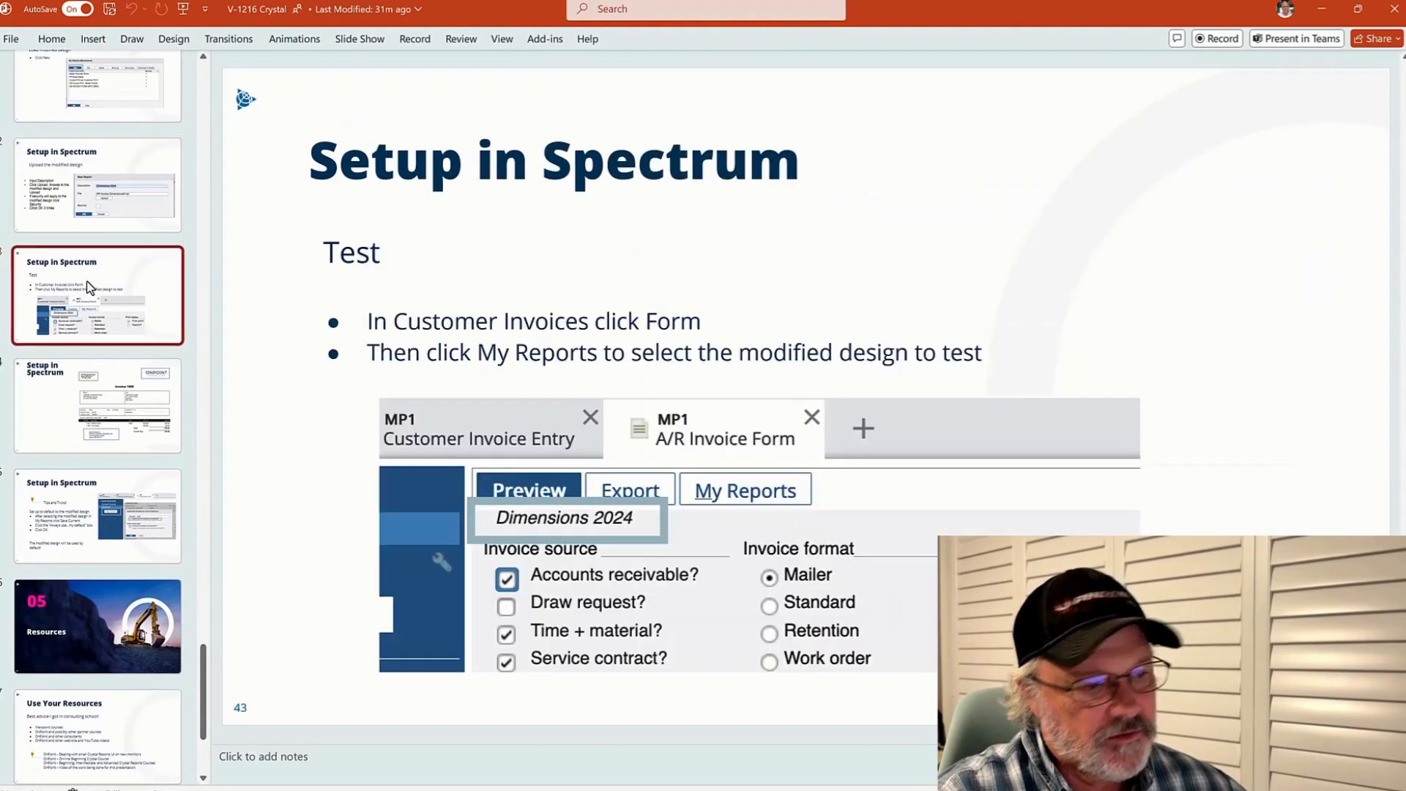
click(75, 495)
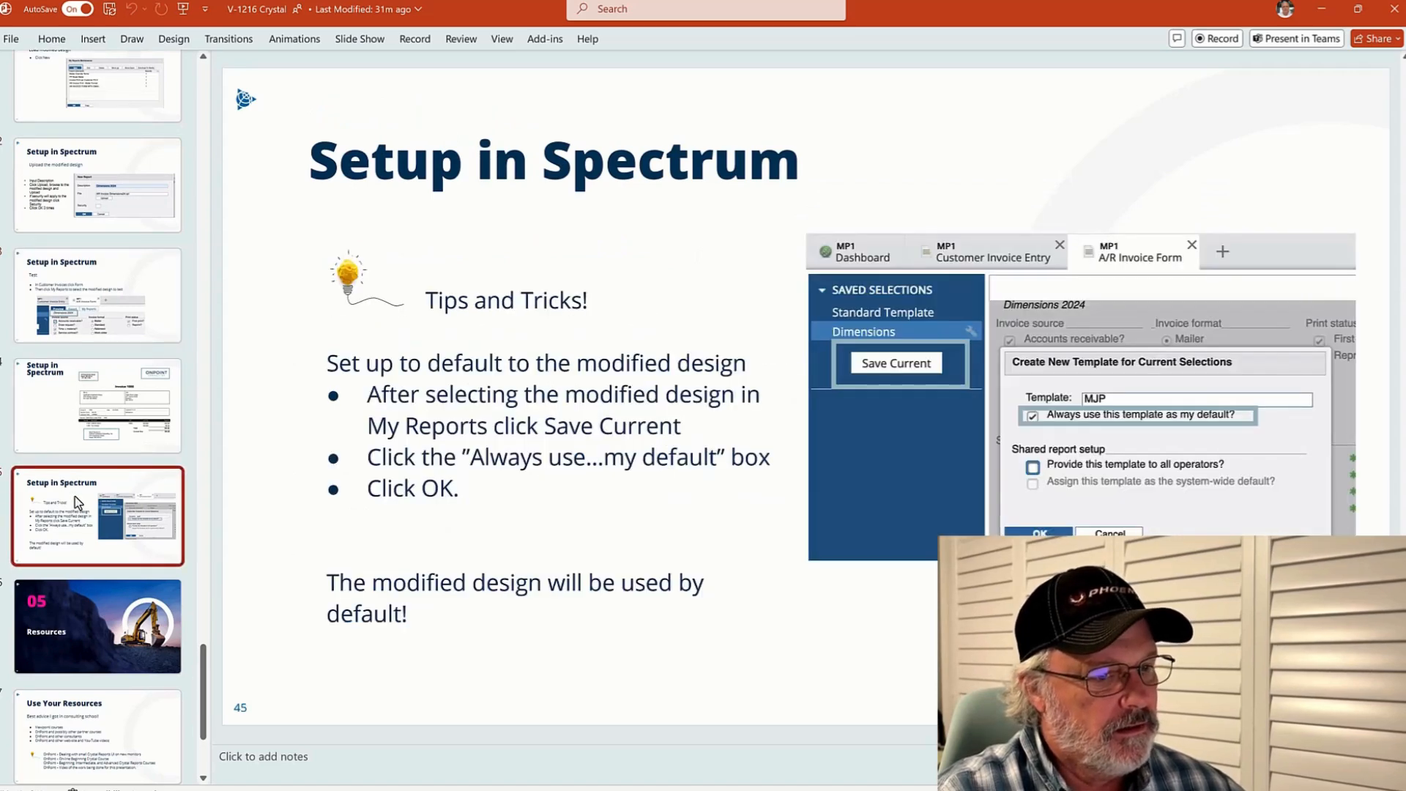